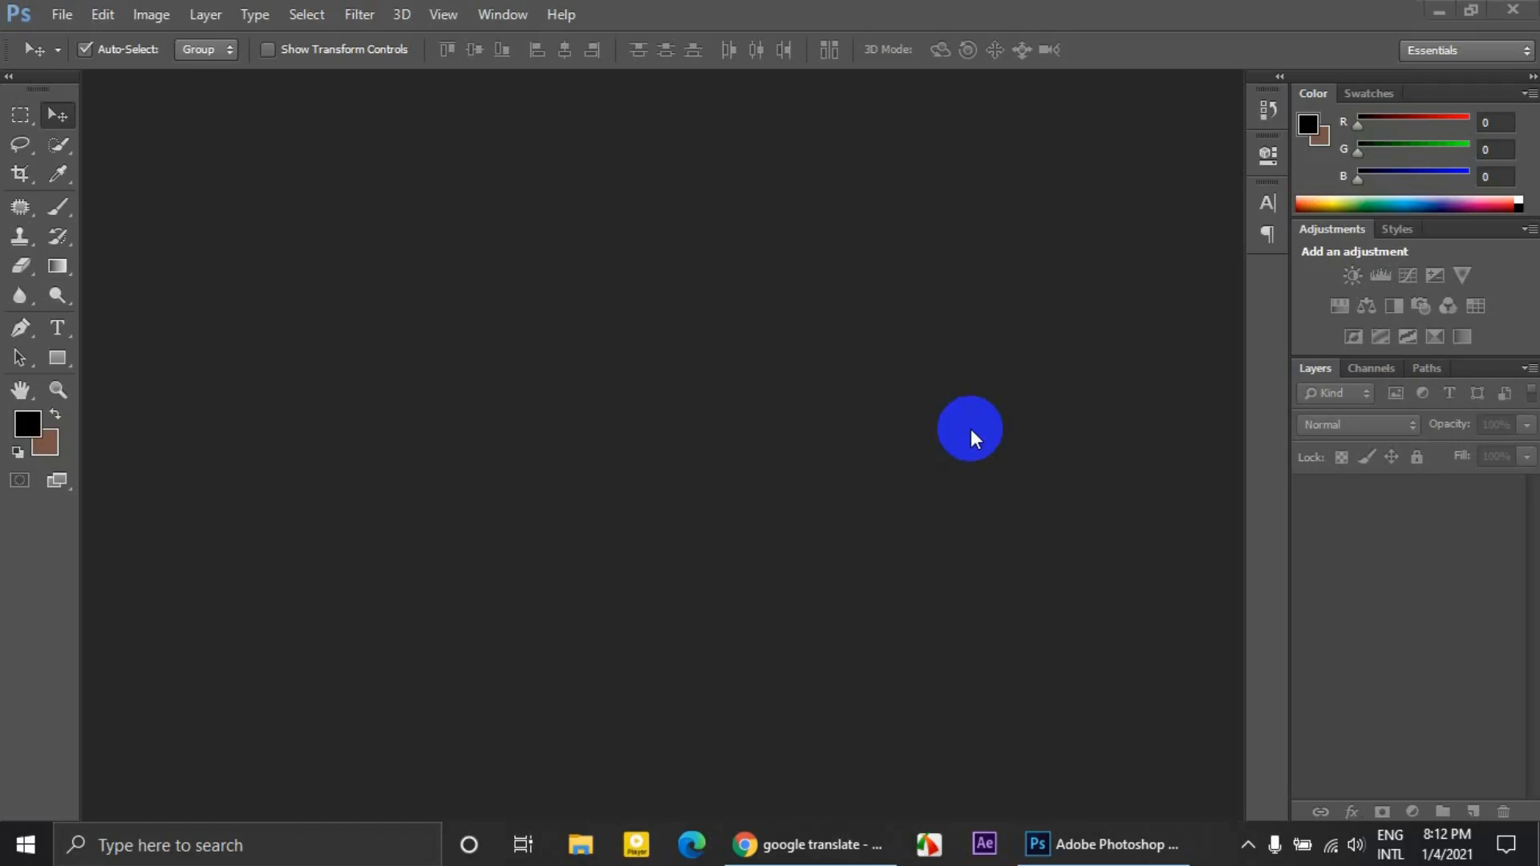
# Create a new 1920 x 1080 px RGB document at 300 pixels/inch with a white background.
pyautogui.click(56, 24)
pyautogui.click(56, 45)
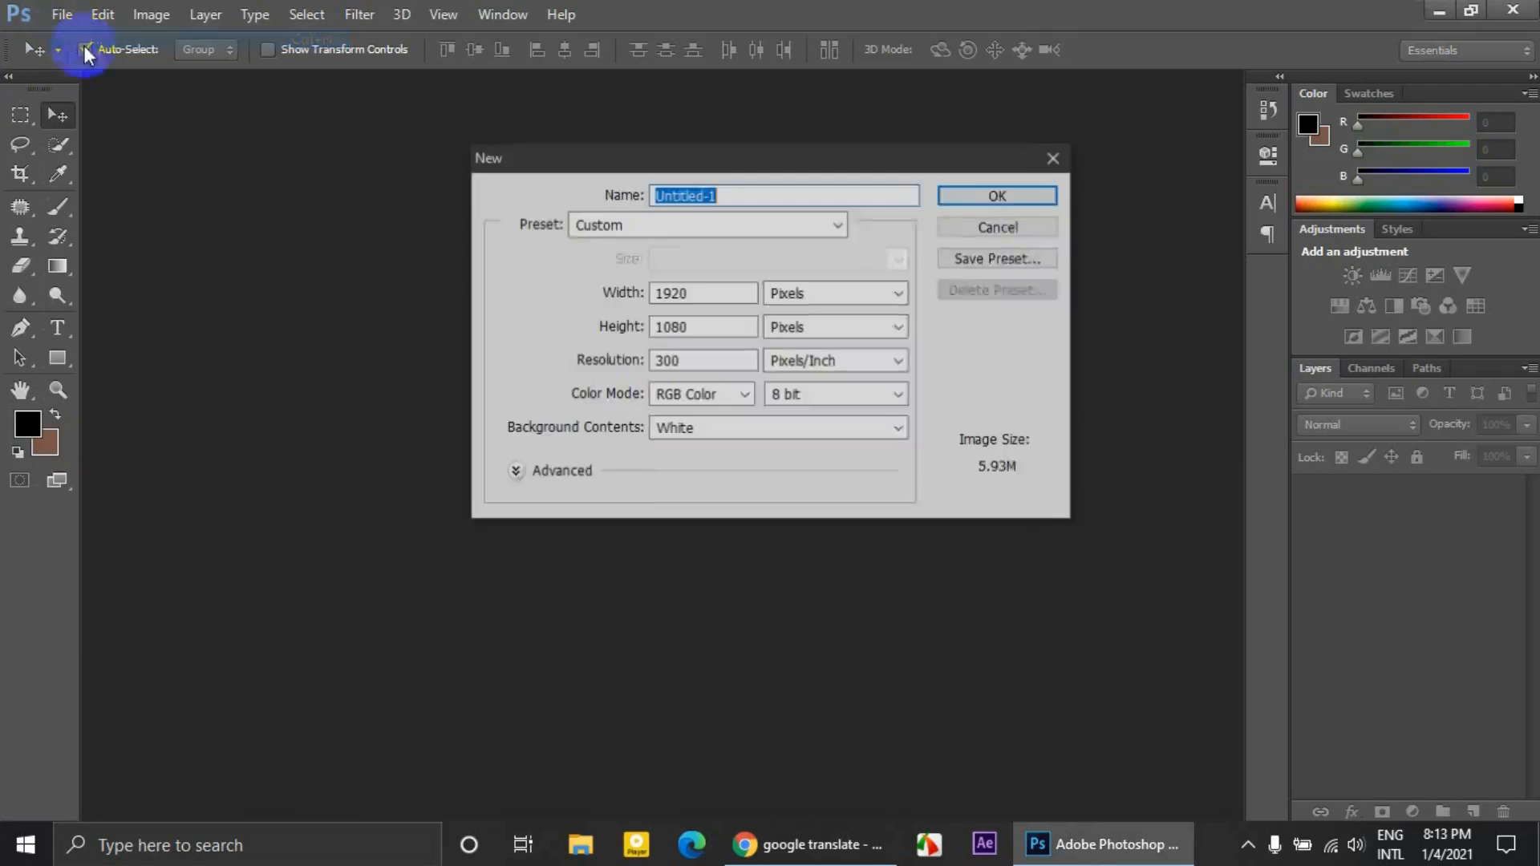
pyautogui.click(986, 196)
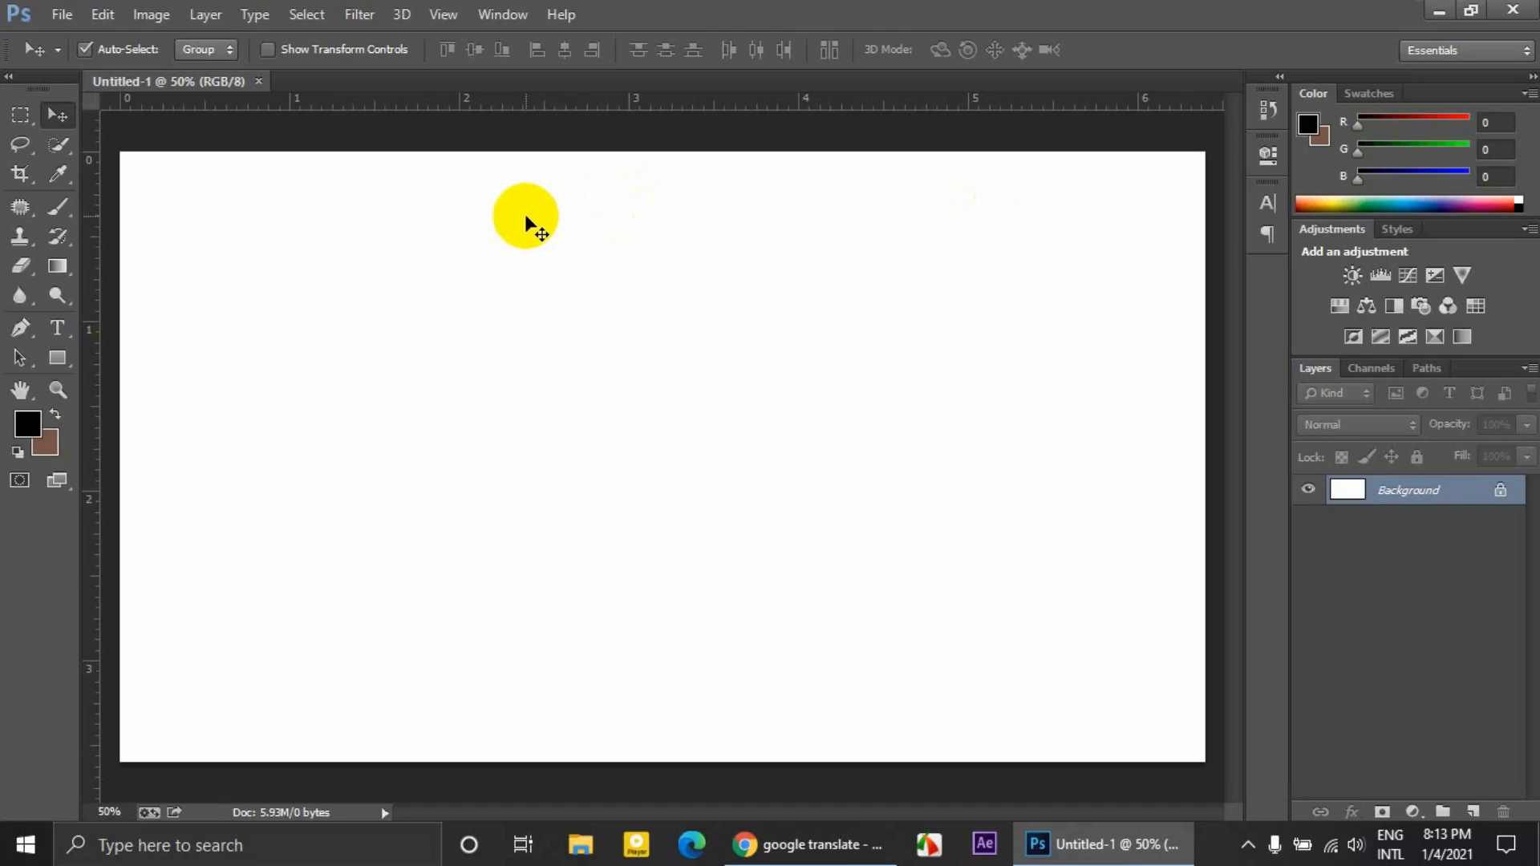
# Add the word "Deliverbot" as blue Cosmith text at 68.57 pt across the middle of the canvas.
pyautogui.click(57, 327)
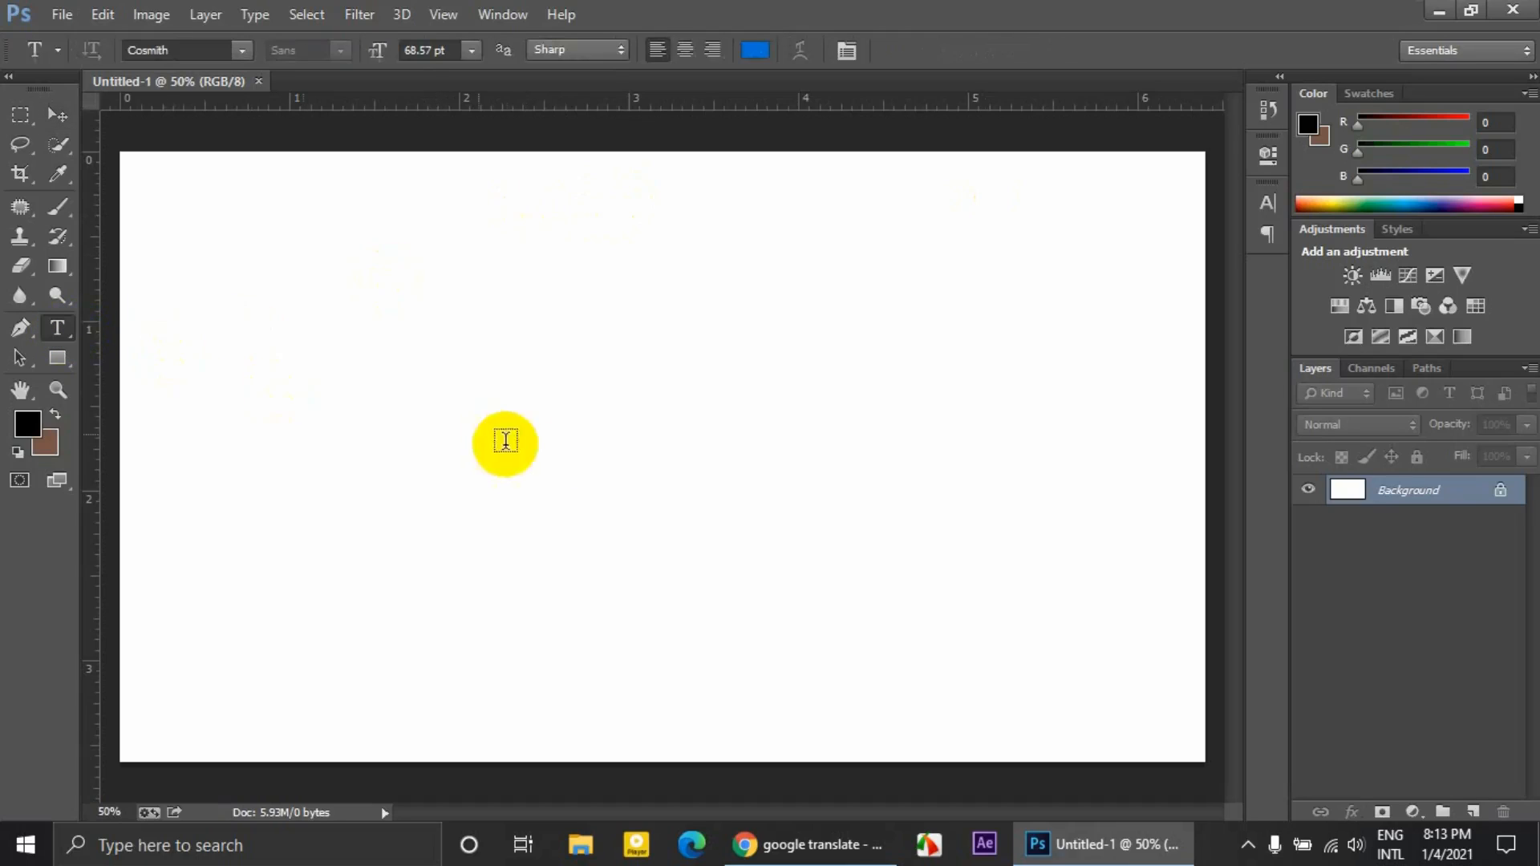
pyautogui.click(718, 505)
pyautogui.write('DE')
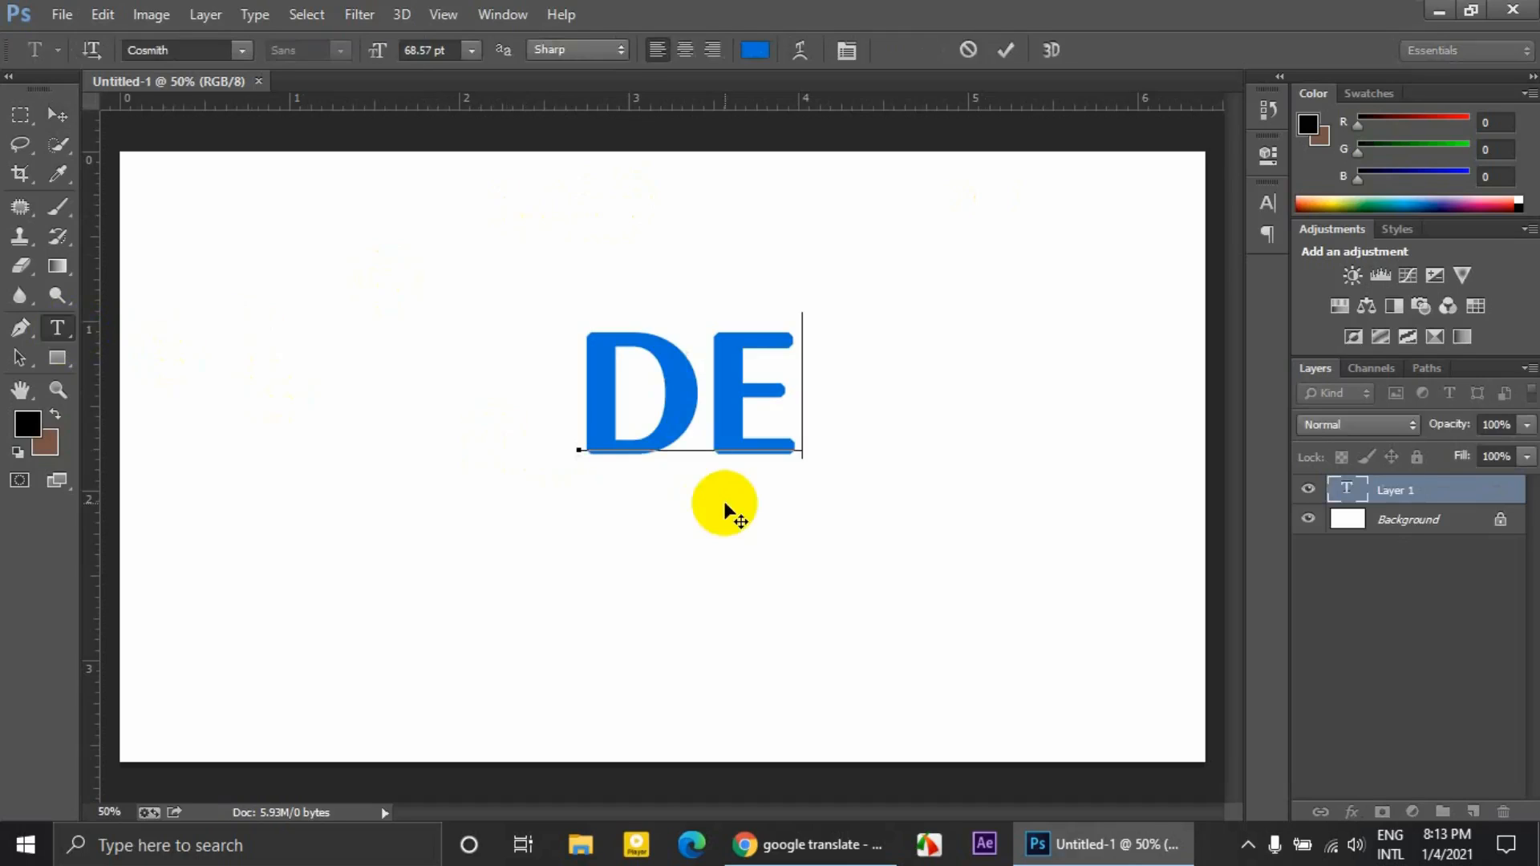
pyautogui.write('LIVER')
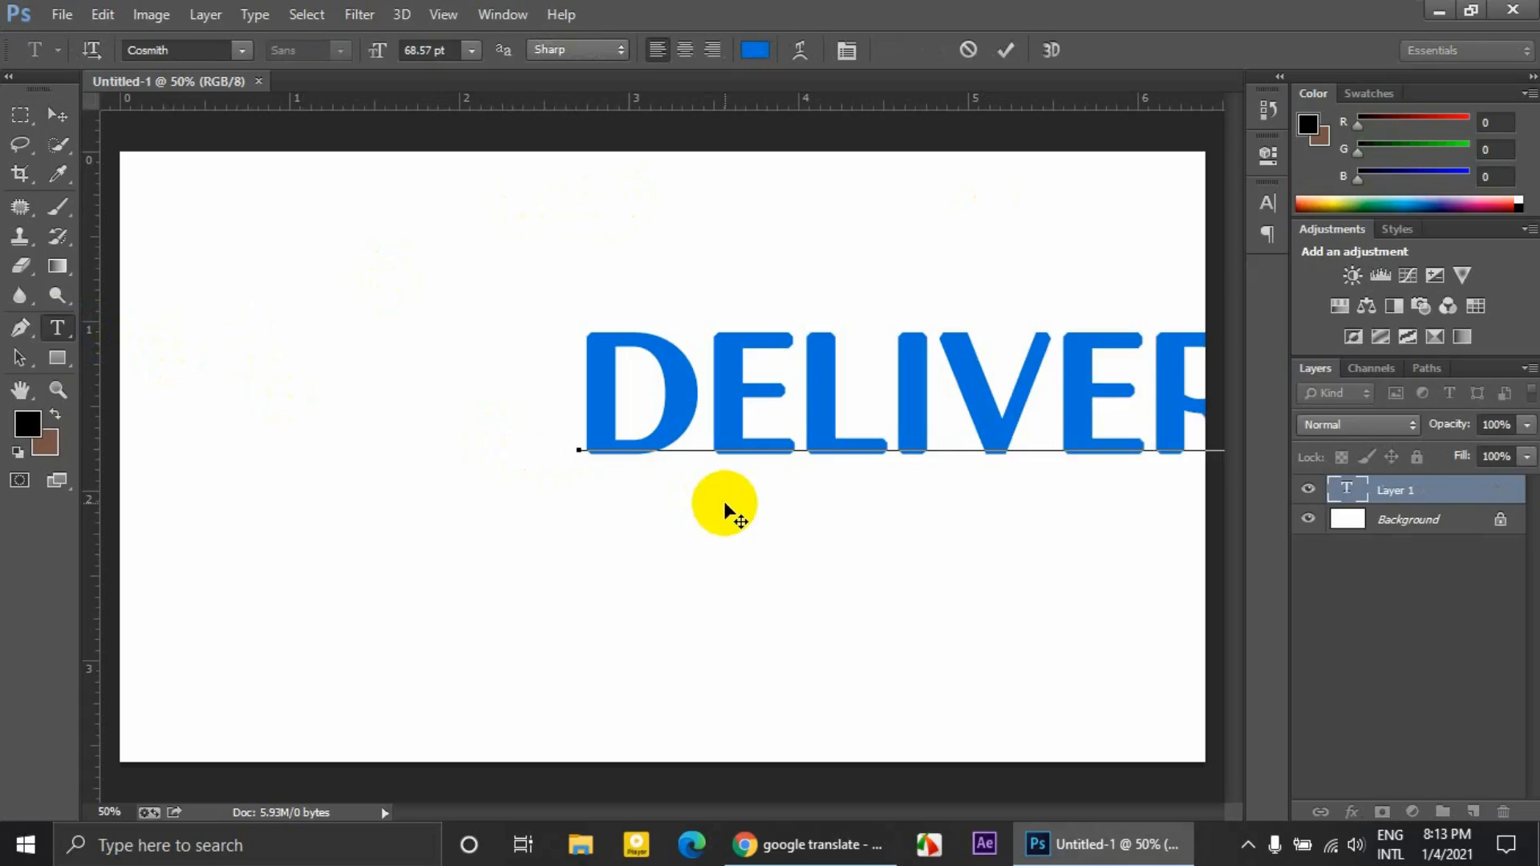
pyautogui.moveTo(1058, 409); pyautogui.dragTo(655, 465)
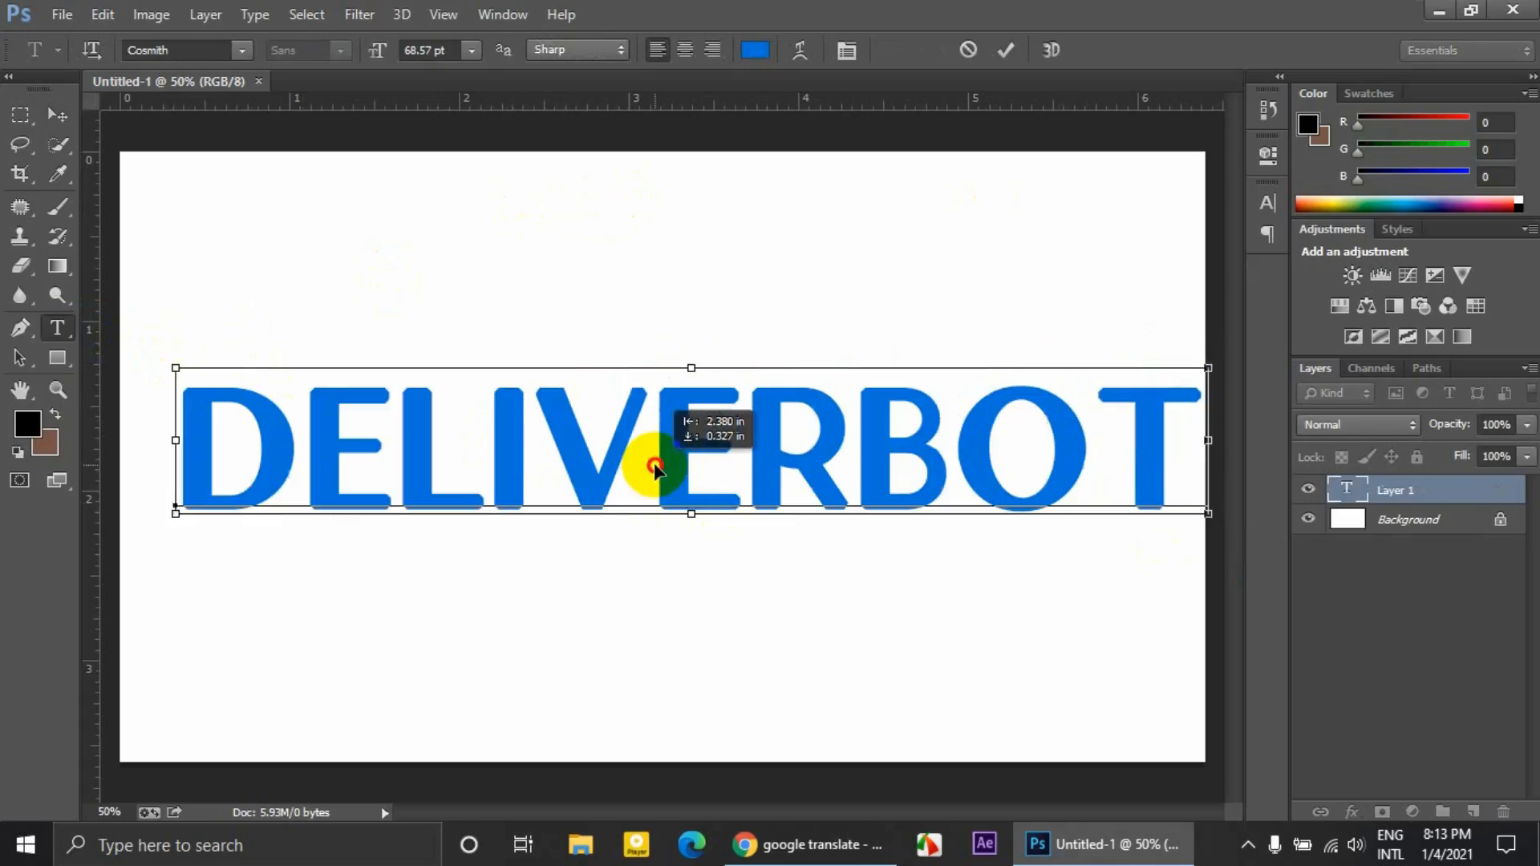
# Scale the Deliverbot text down proportionally to about 68% and place it near the canvas centre.
pyautogui.hotkey('ctrl', '-')
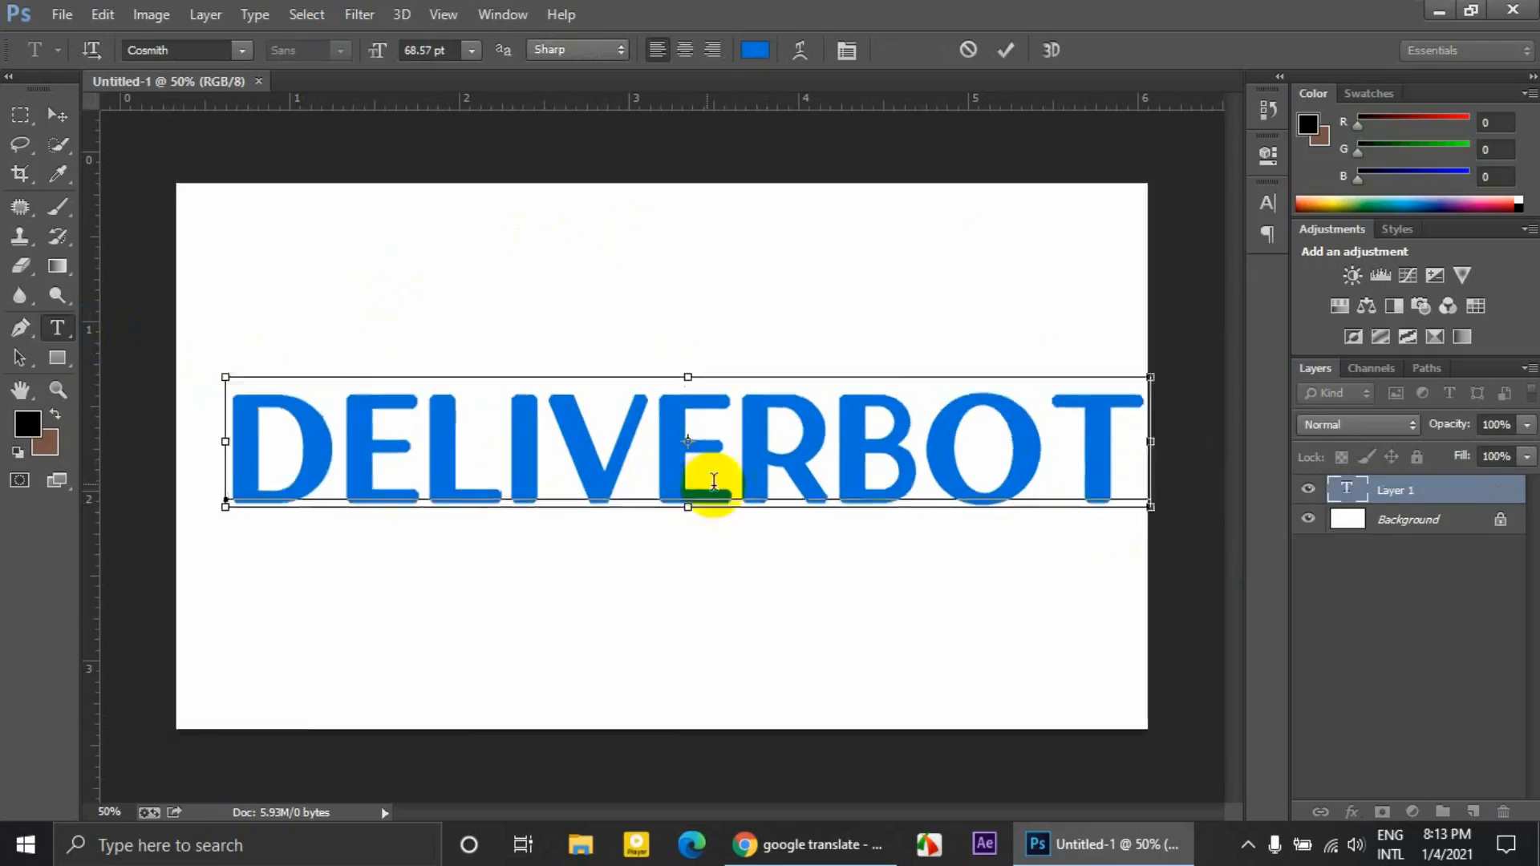
pyautogui.hotkey('ctrl', '-')
pyautogui.click(1390, 521)
pyautogui.click(1398, 497)
pyautogui.hotkey('ctrl', 't')
pyautogui.moveTo(1017, 407); pyautogui.dragTo(922, 420)
pyautogui.moveTo(828, 463)
pyautogui.mouseDown()
pyautogui.moveTo(800, 467)
pyautogui.moveTo(812, 478)
pyautogui.mouseUp()
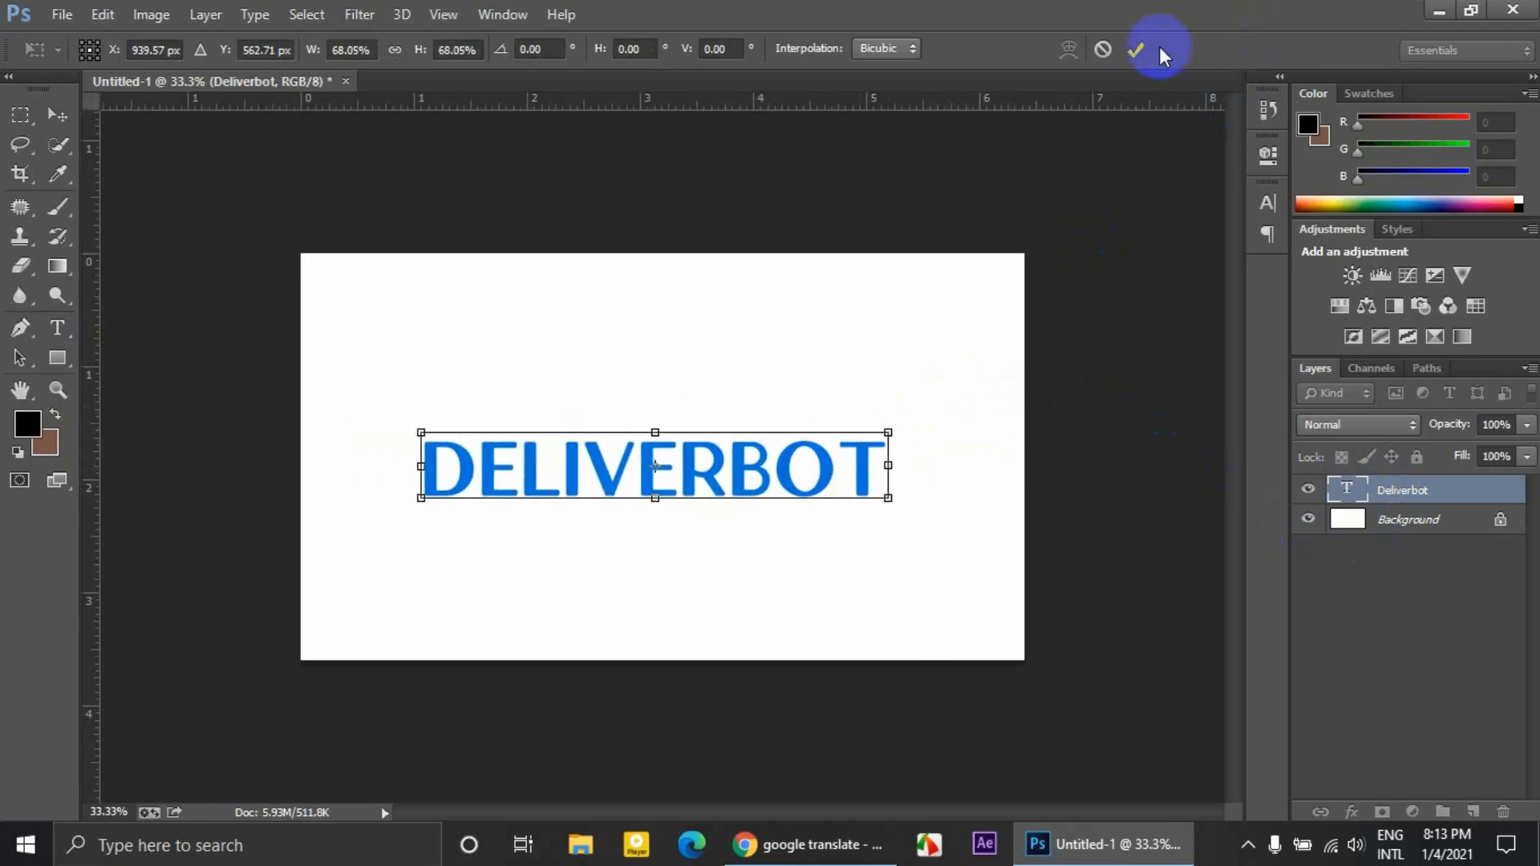
pyautogui.click(1137, 50)
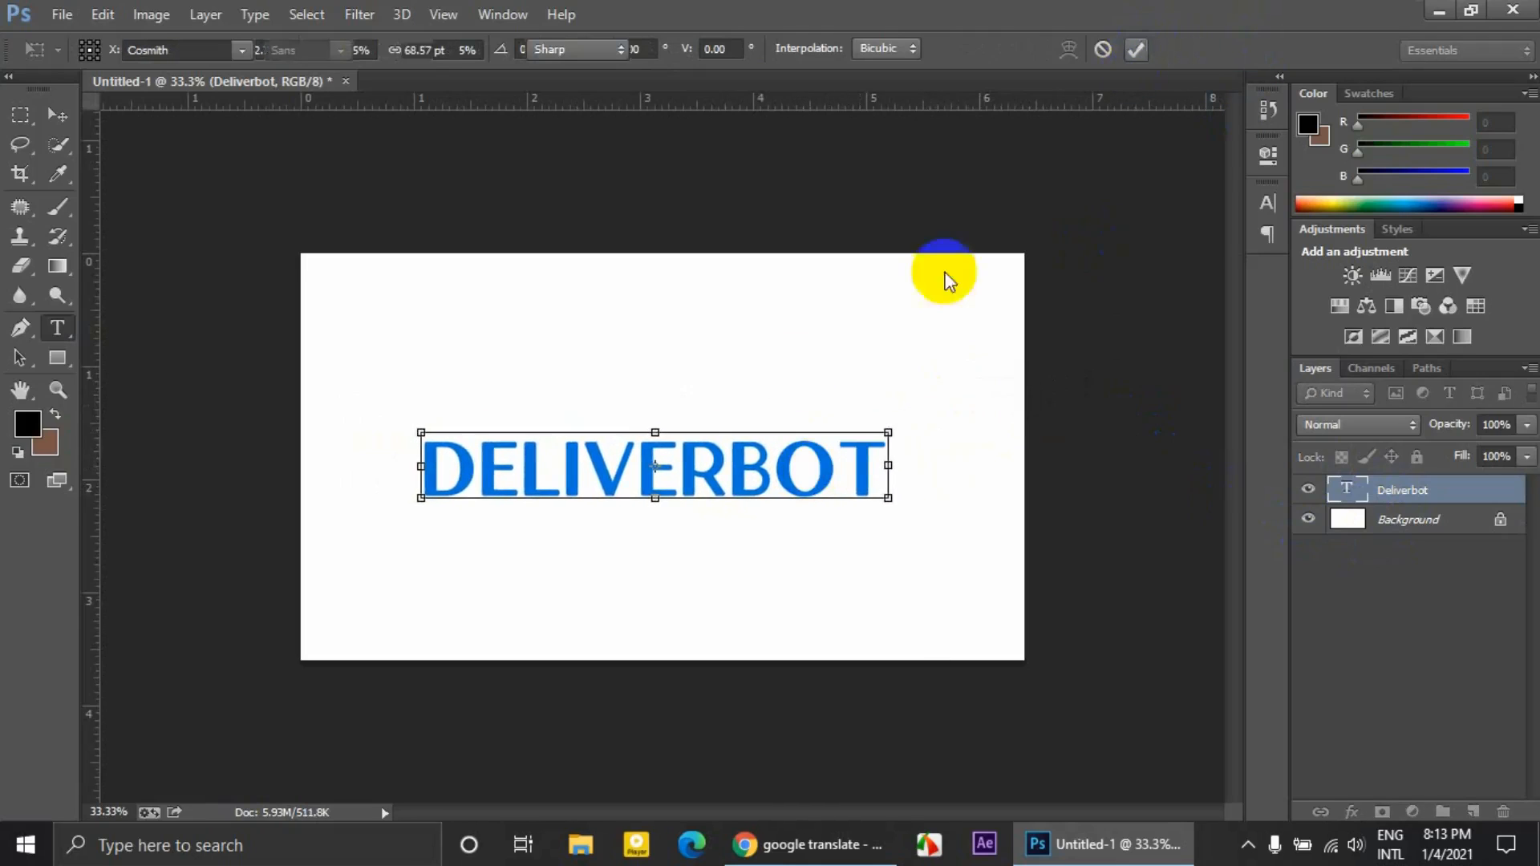
# Move the scaled word up slightly so it sits centred on the white canvas.
pyautogui.click(57, 120)
pyautogui.moveTo(578, 474); pyautogui.dragTo(616, 449)
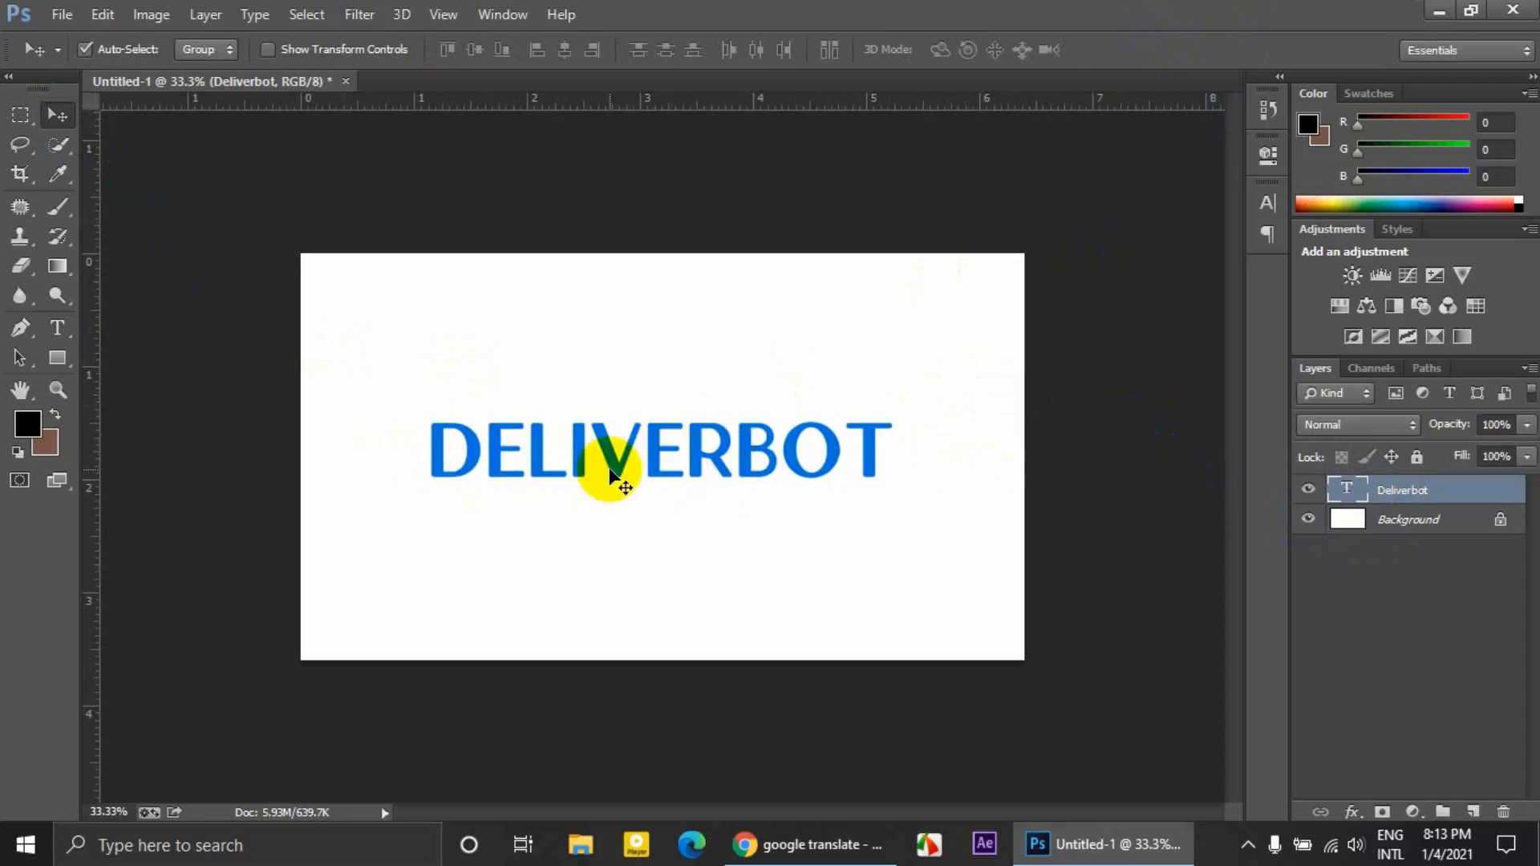
pyautogui.moveTo(798, 461); pyautogui.dragTo(802, 458)
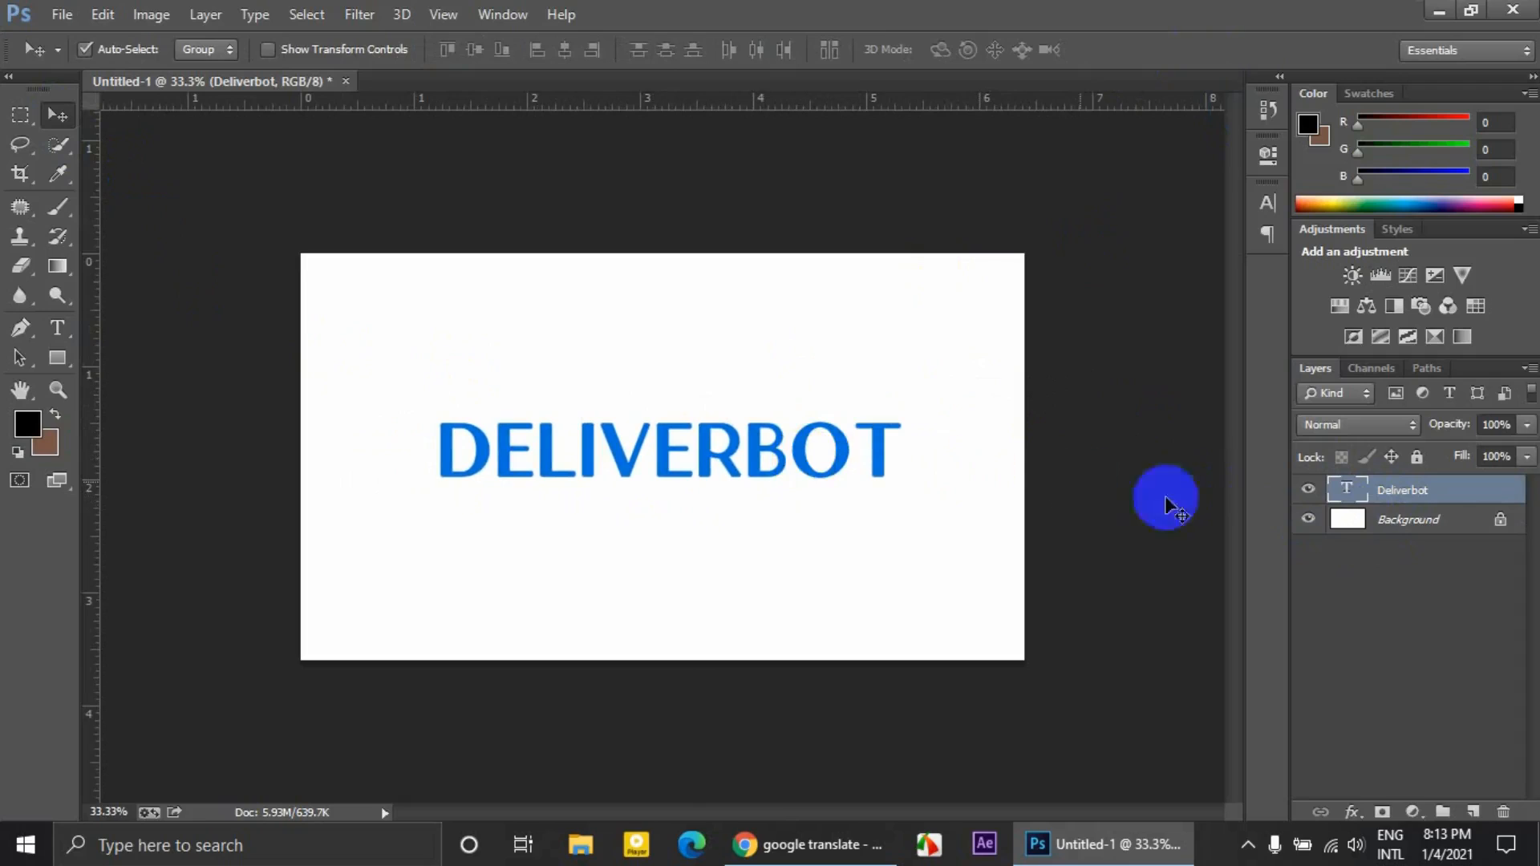
pyautogui.click(1412, 523)
pyautogui.click(1346, 490)
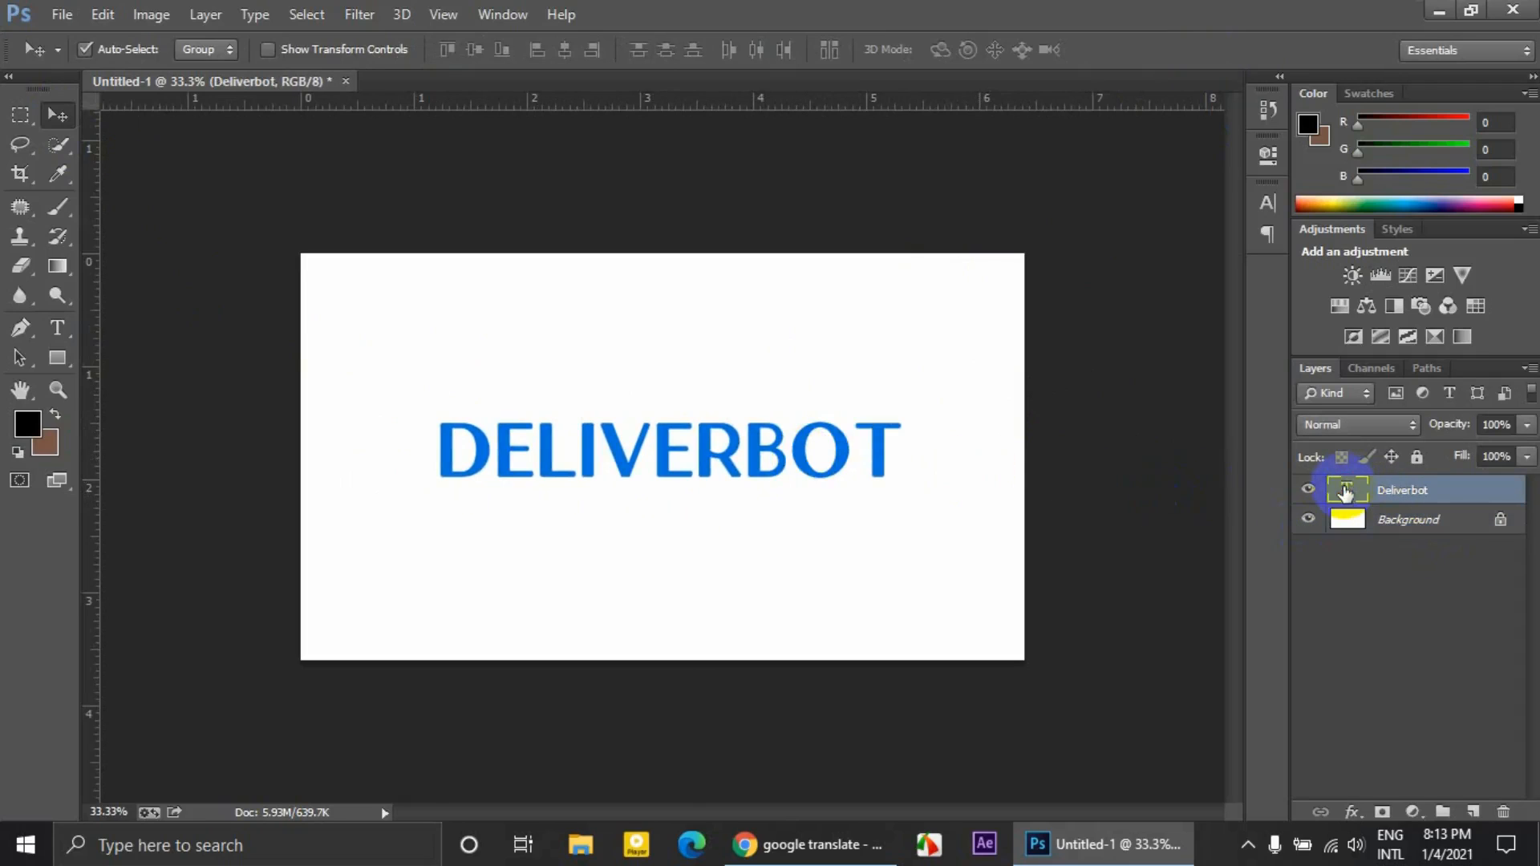
pyautogui.doubleClick(1346, 490)
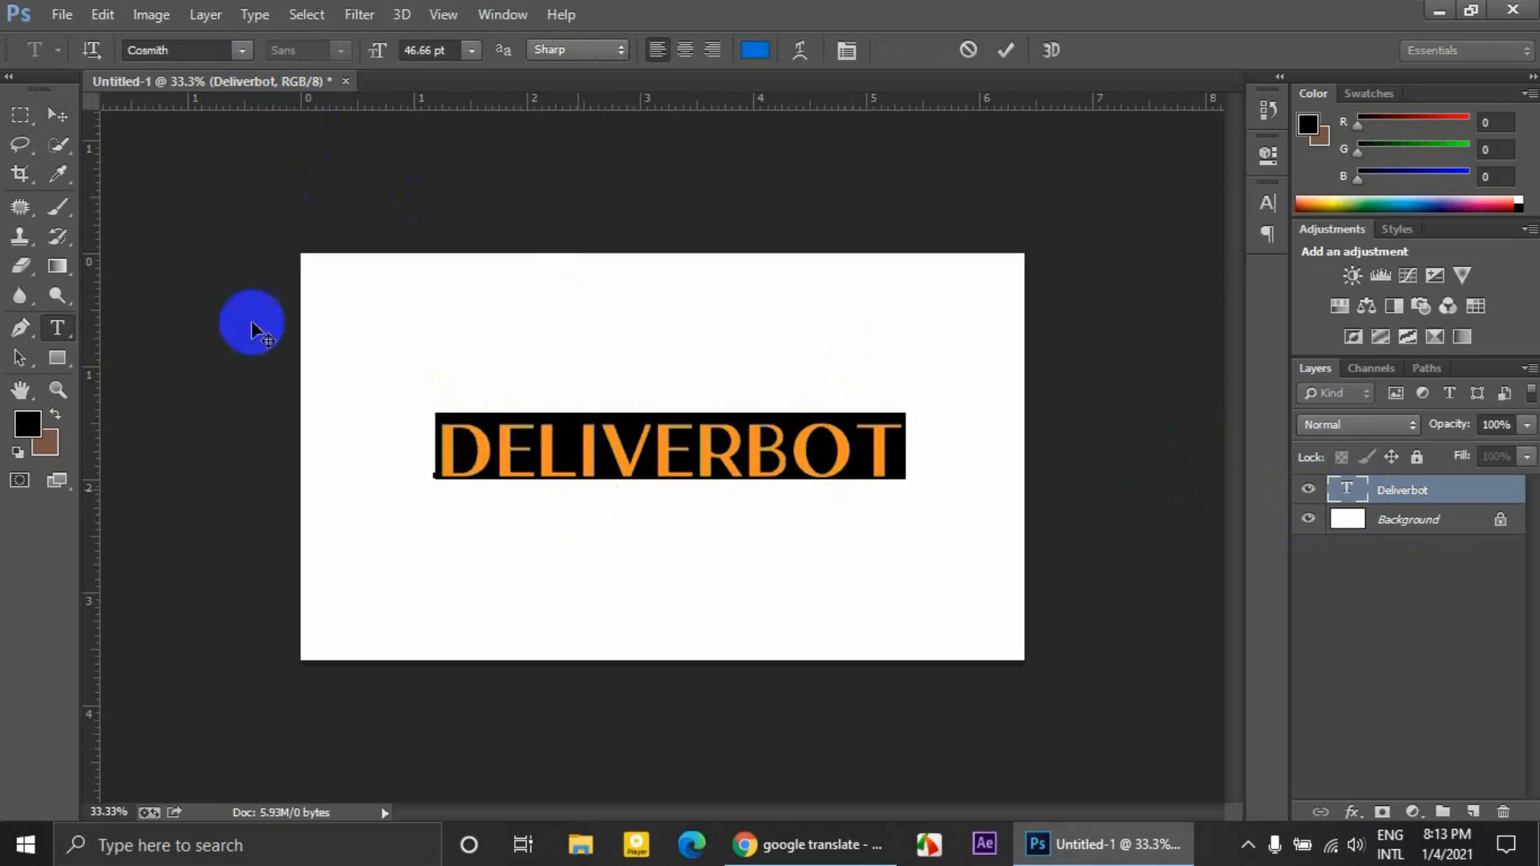
pyautogui.click(55, 113)
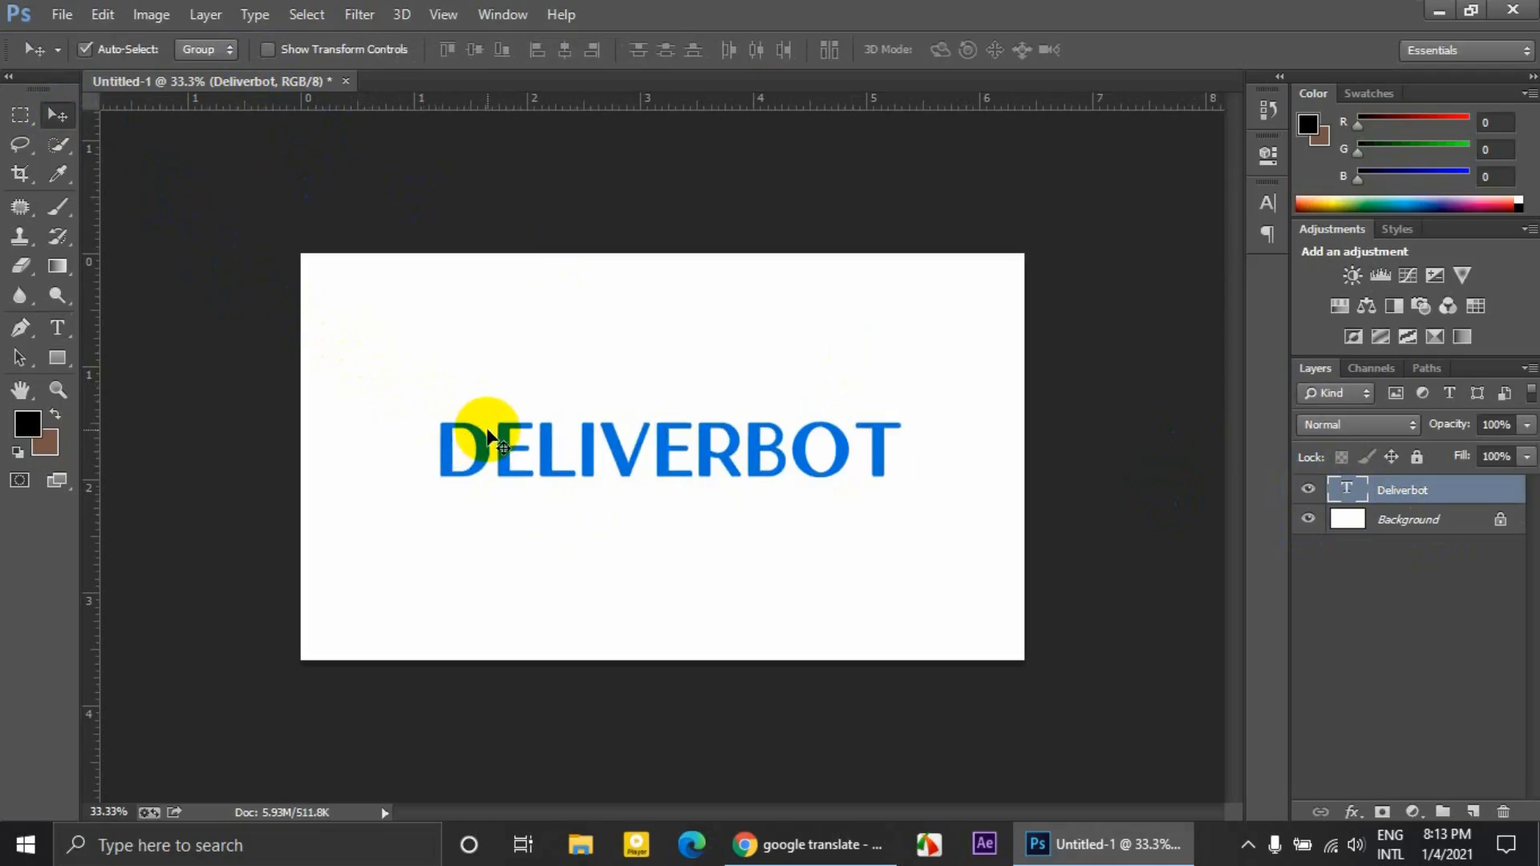
# Recolour all letters after the initial D in the Deliverbot text to black, #000000.
pyautogui.click(1339, 492)
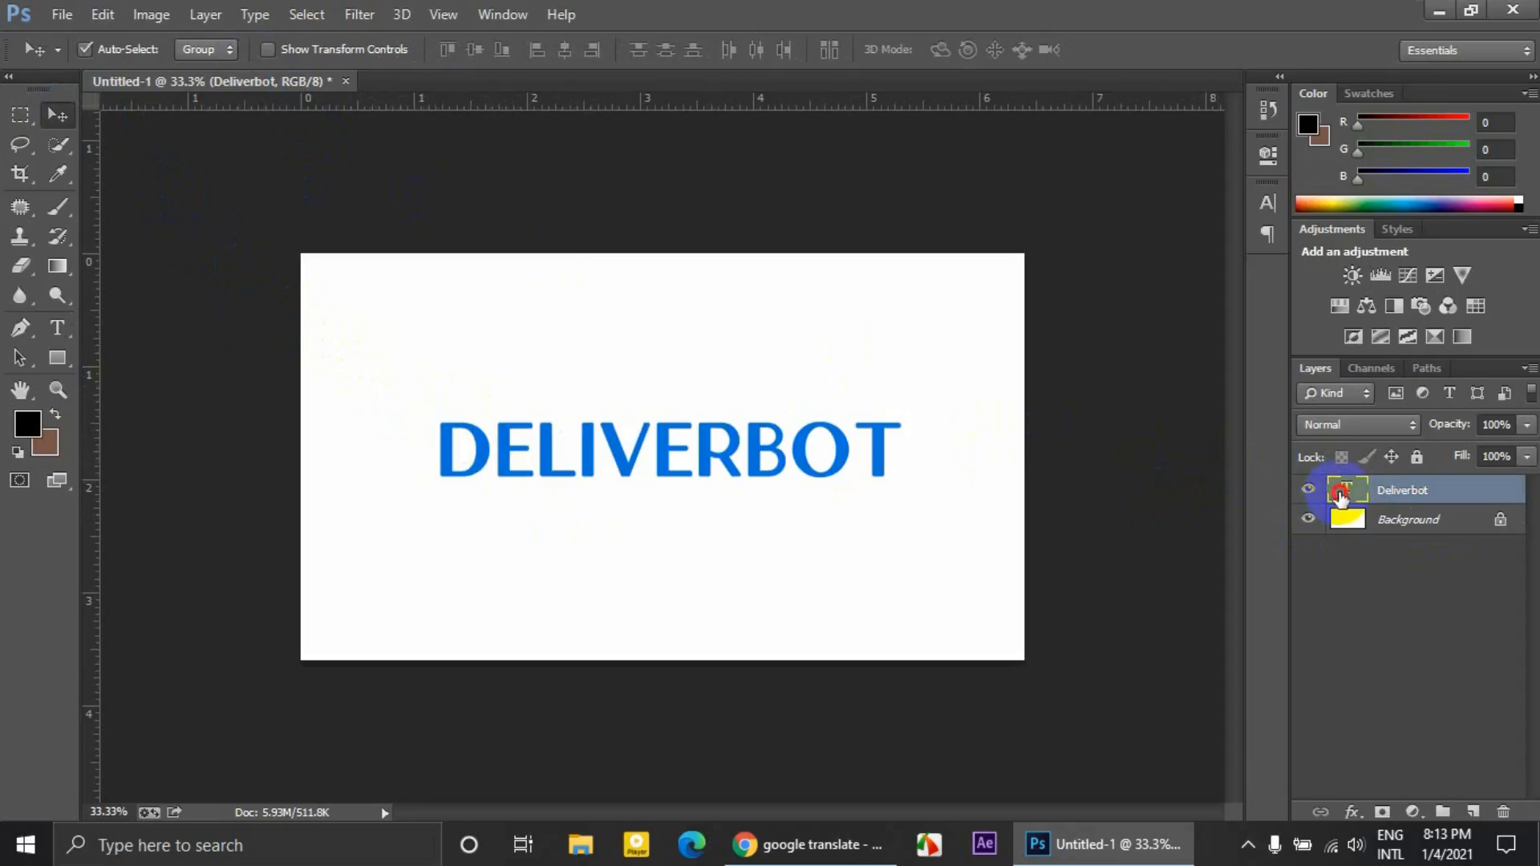
pyautogui.doubleClick(1339, 493)
pyautogui.moveTo(496, 443); pyautogui.dragTo(438, 439)
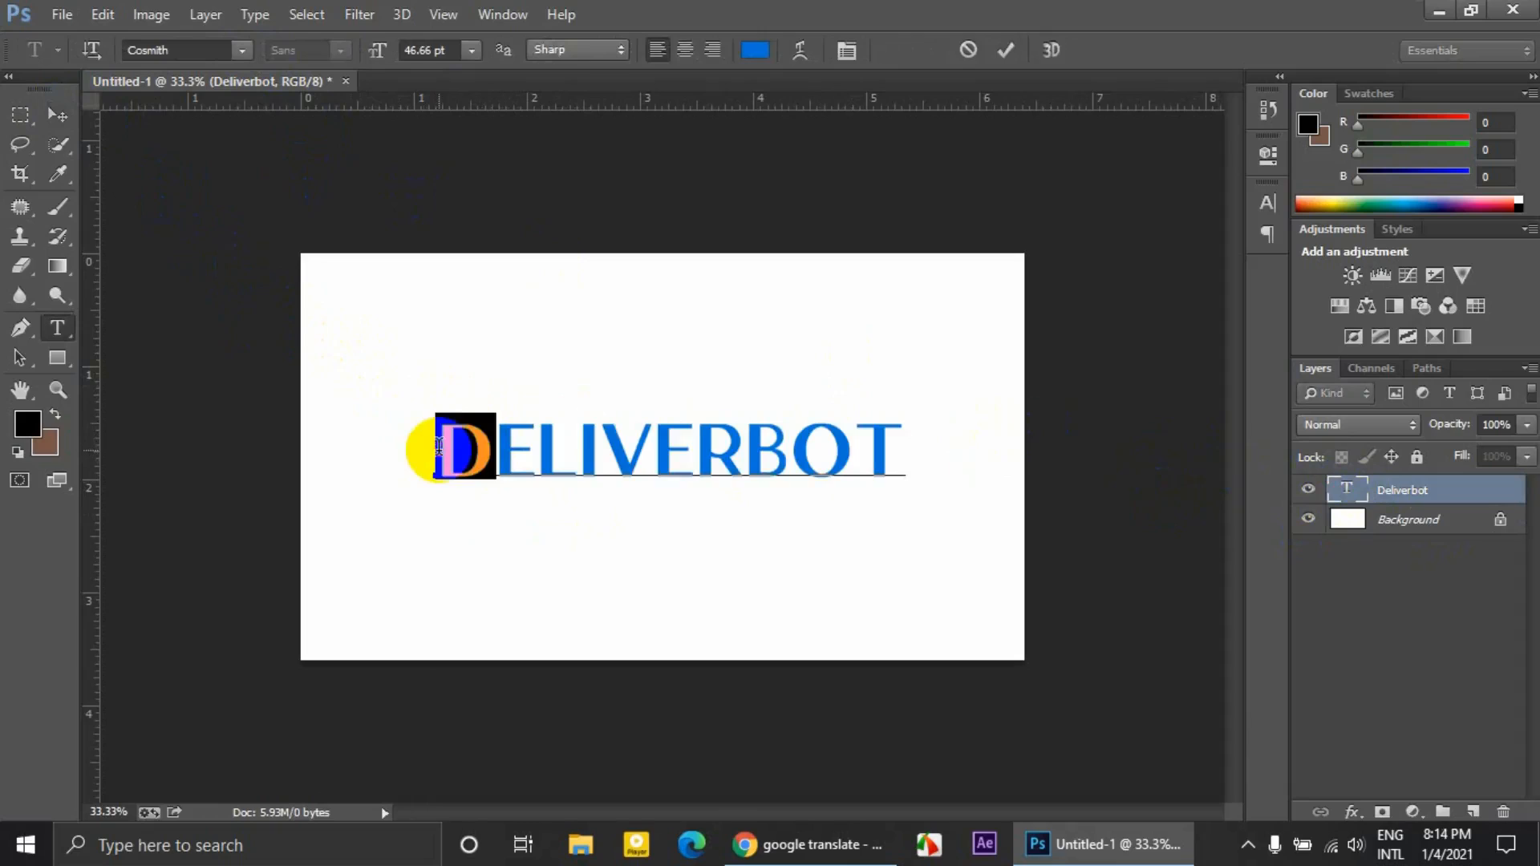
pyautogui.click(489, 446)
pyautogui.moveTo(488, 445); pyautogui.dragTo(932, 461)
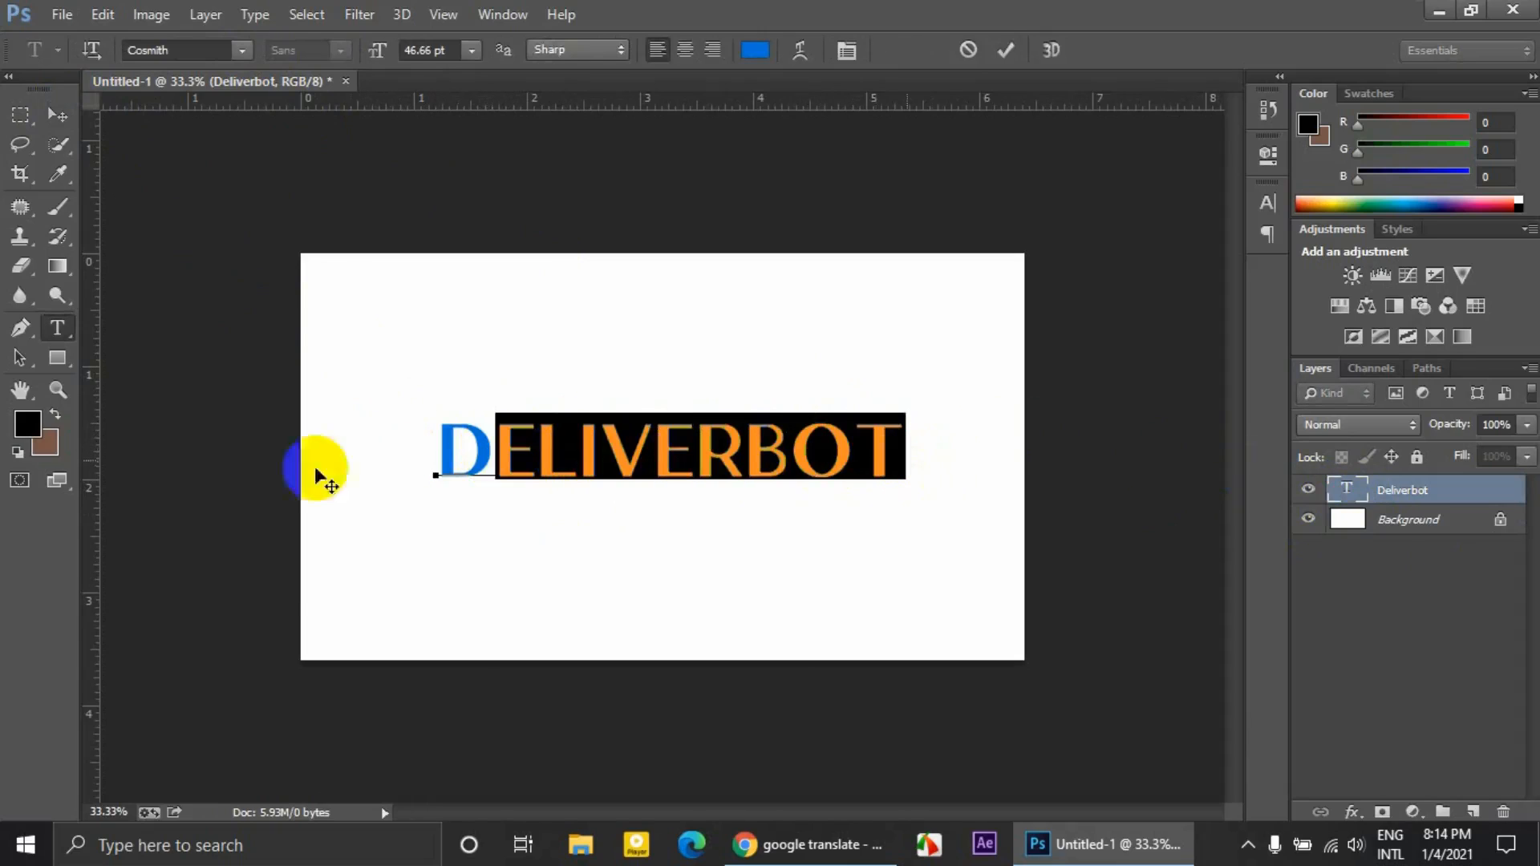
pyautogui.click(755, 50)
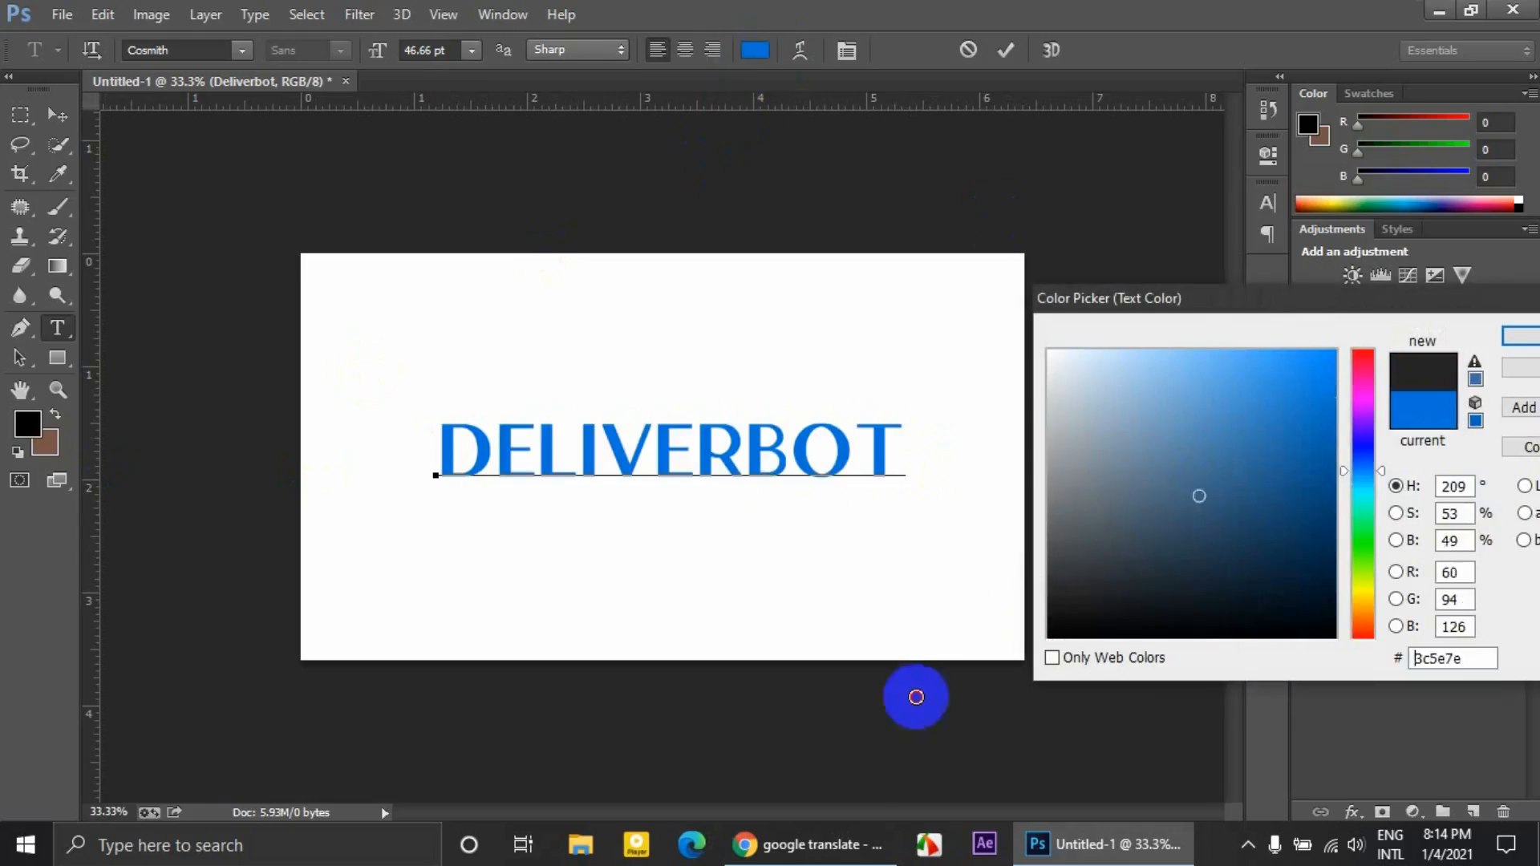
pyautogui.click(1049, 636)
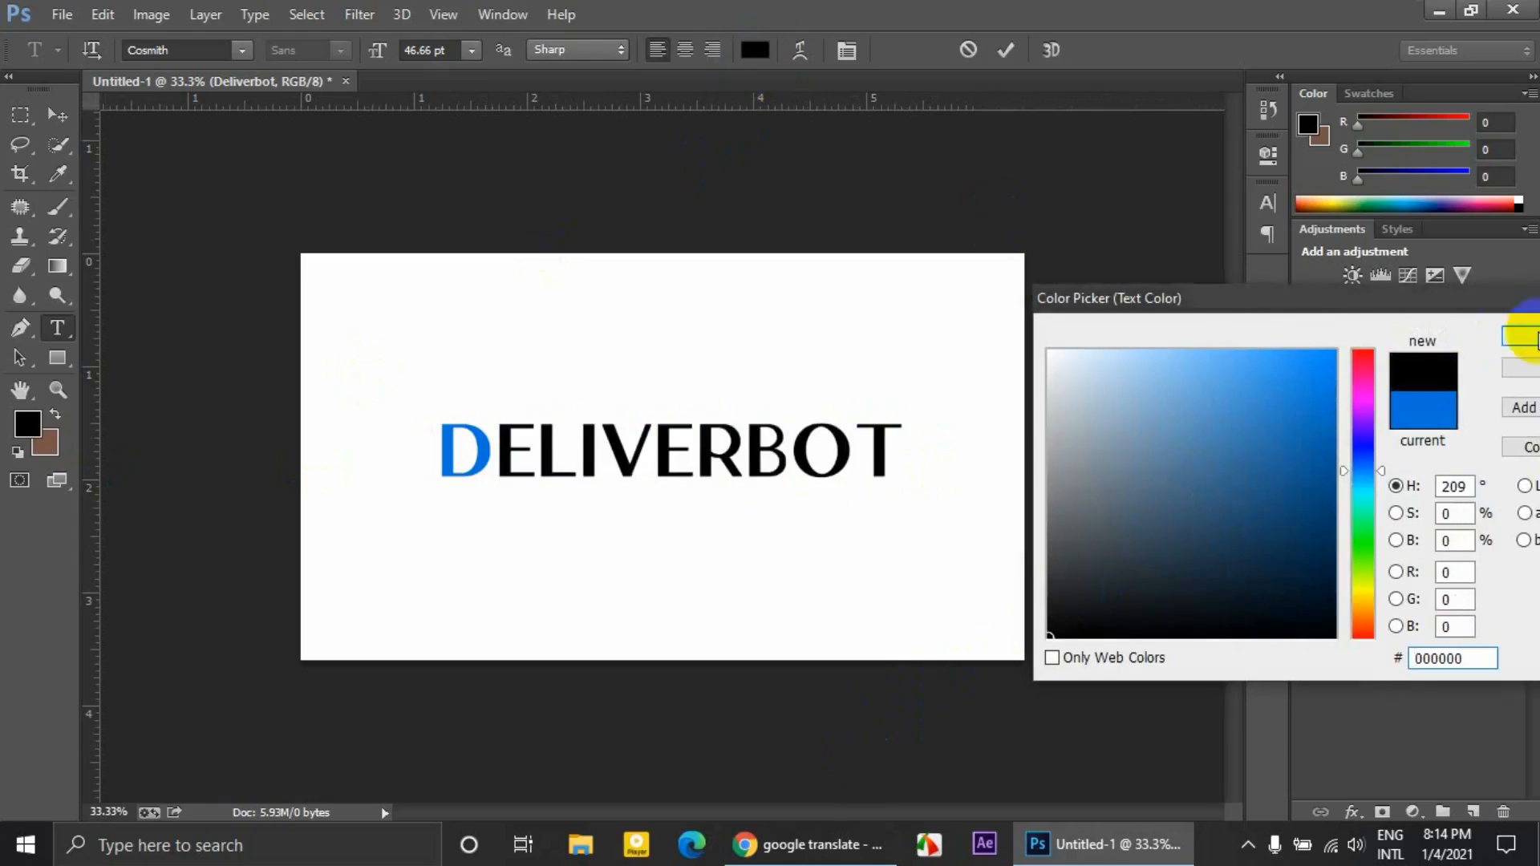
pyautogui.click(1522, 335)
pyautogui.click(65, 114)
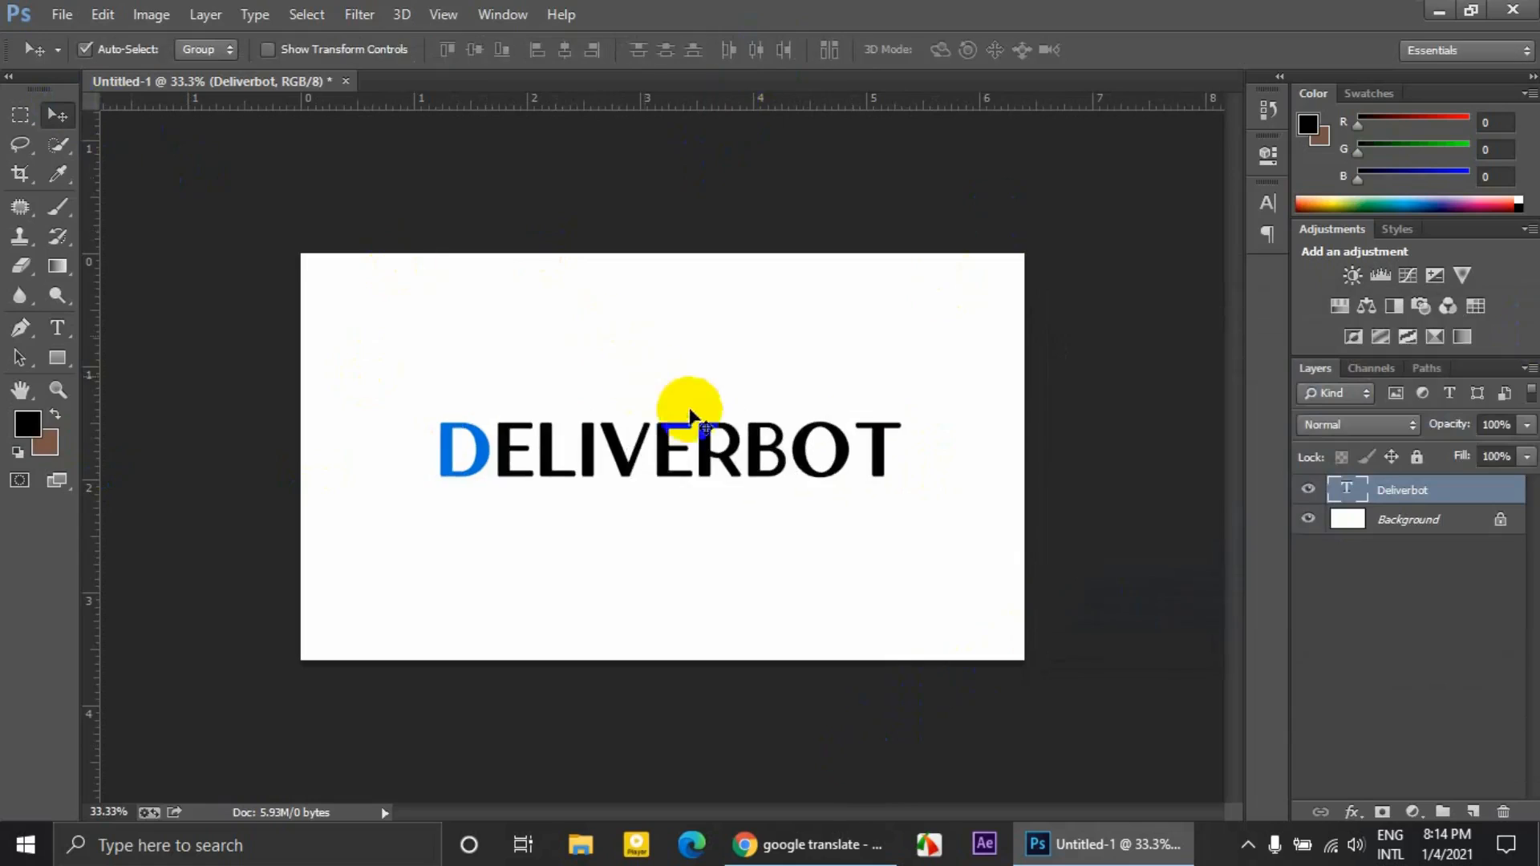
# Change the font of the black letters after the D to Myriad Pro.
pyautogui.doubleClick(1346, 489)
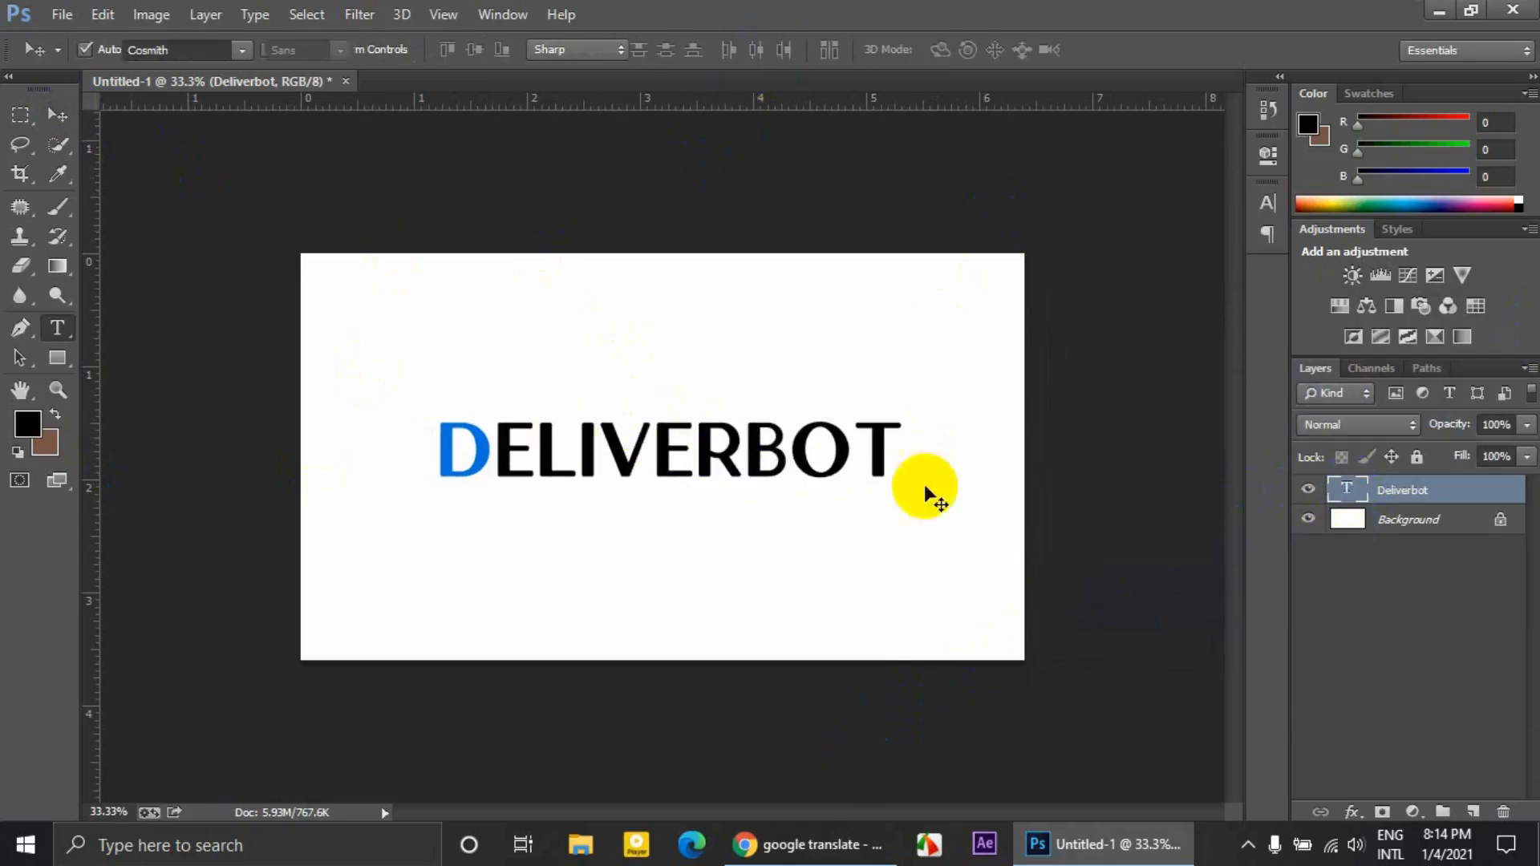
pyautogui.moveTo(509, 453); pyautogui.dragTo(900, 454)
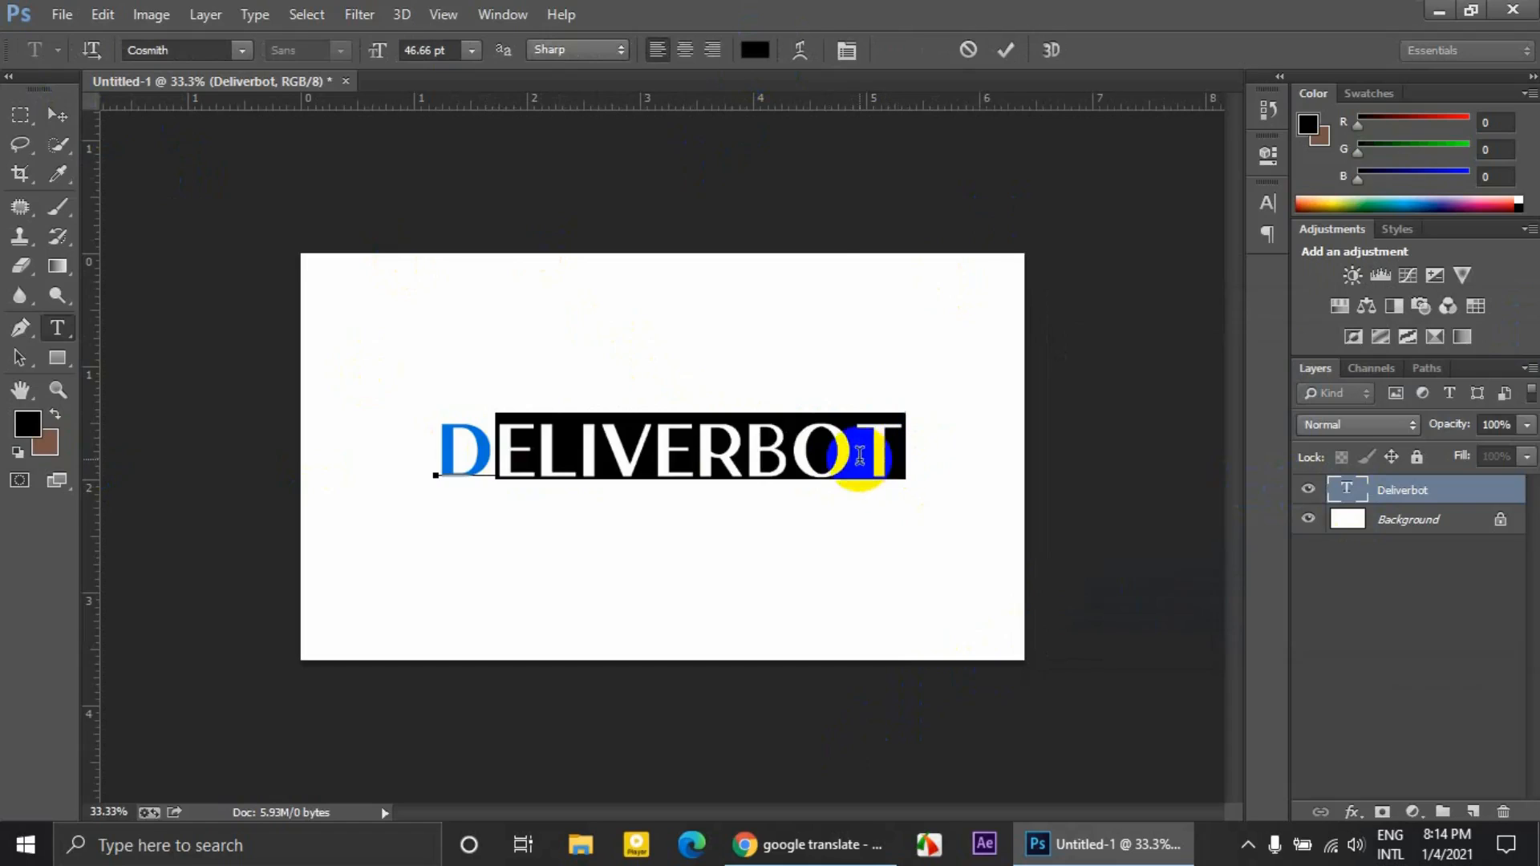
pyautogui.click(846, 51)
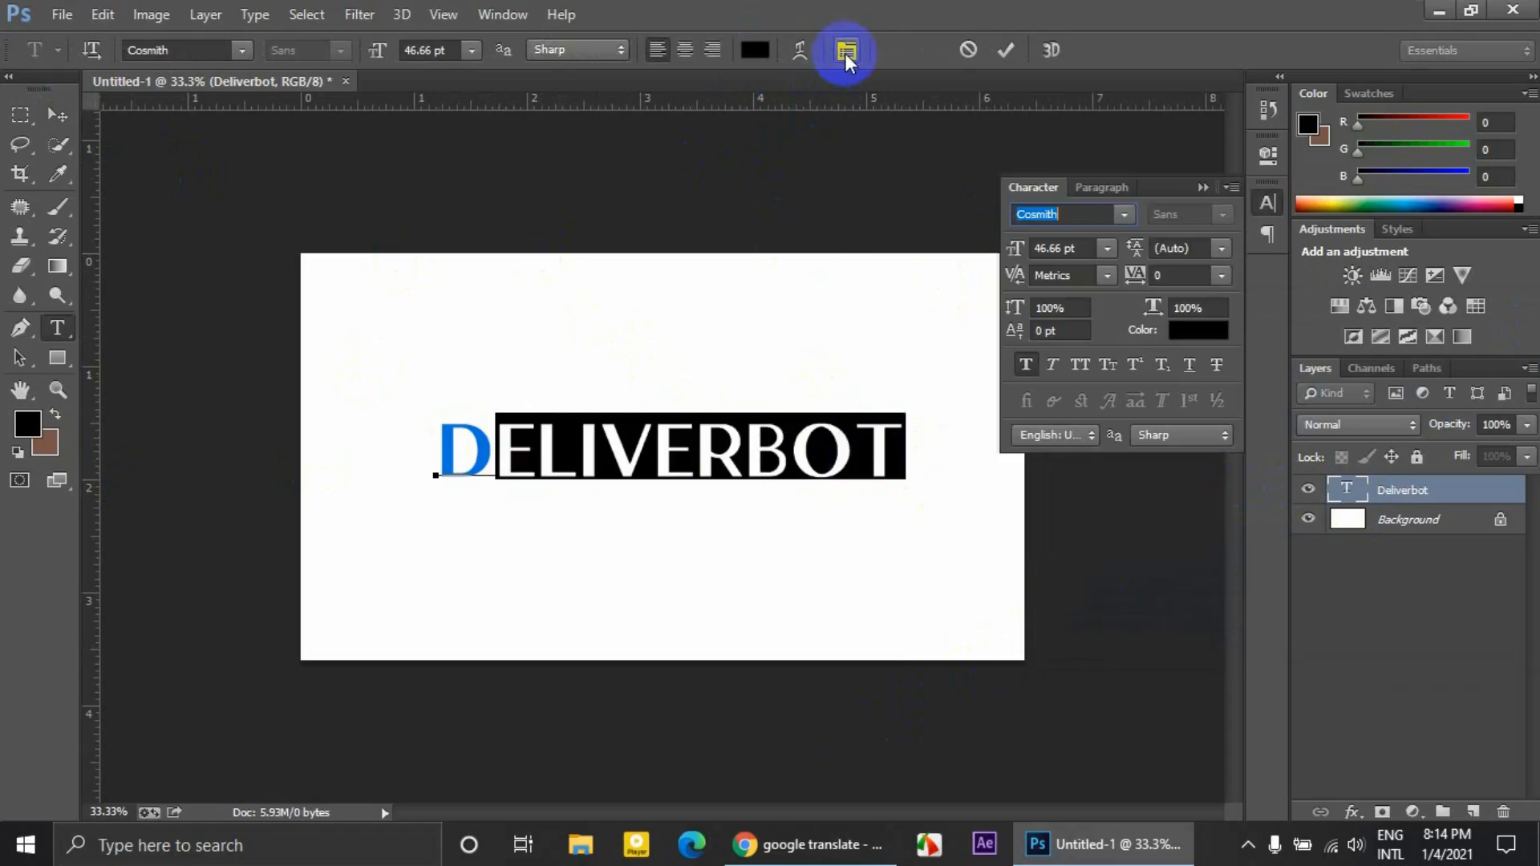
pyautogui.click(1129, 218)
pyautogui.moveTo(1316, 364); pyautogui.dragTo(1359, 476)
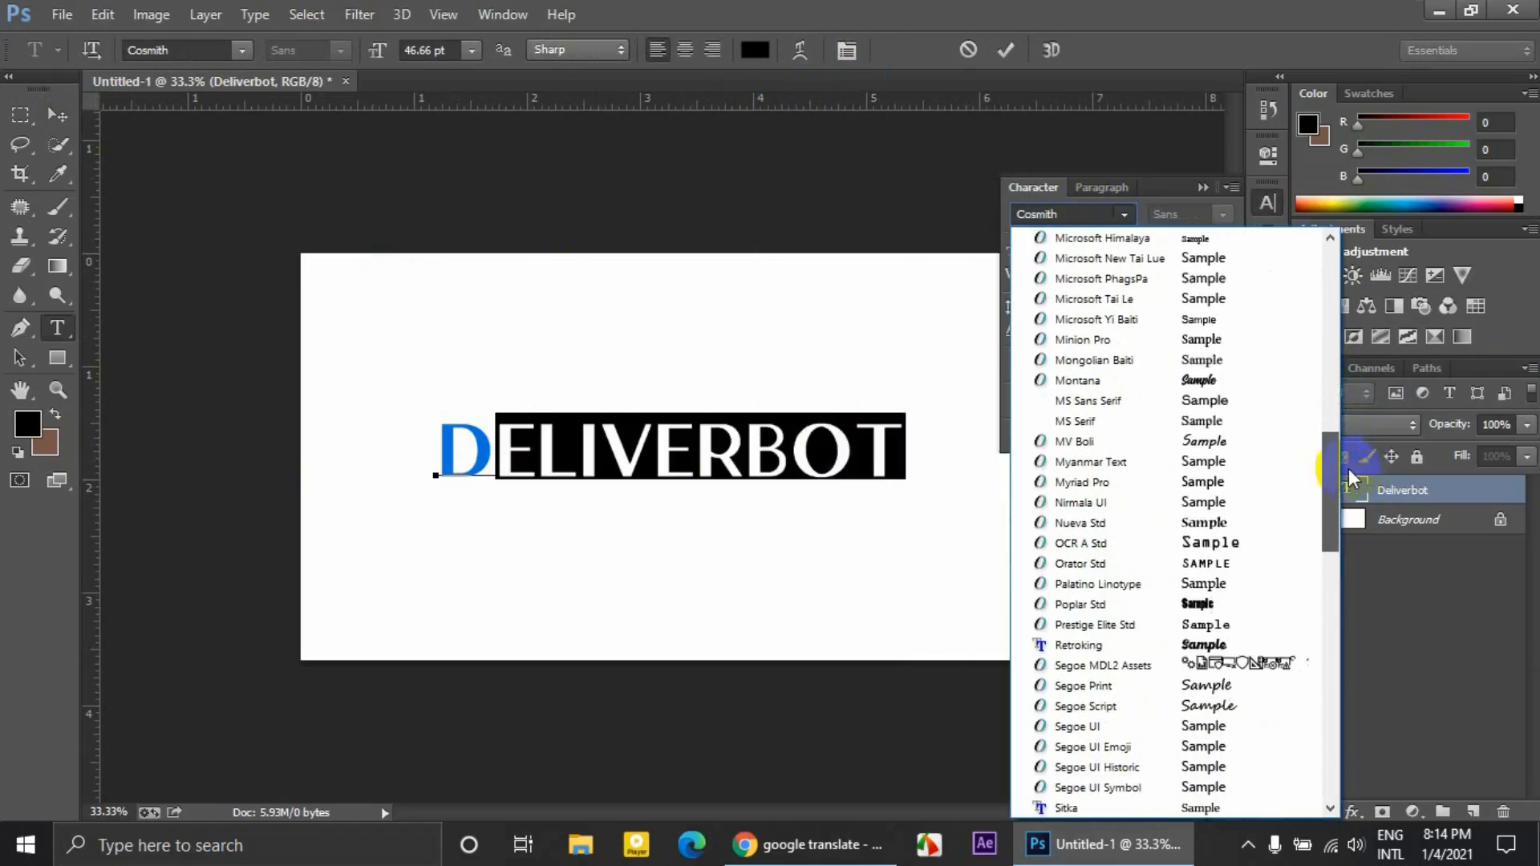
pyautogui.click(1247, 481)
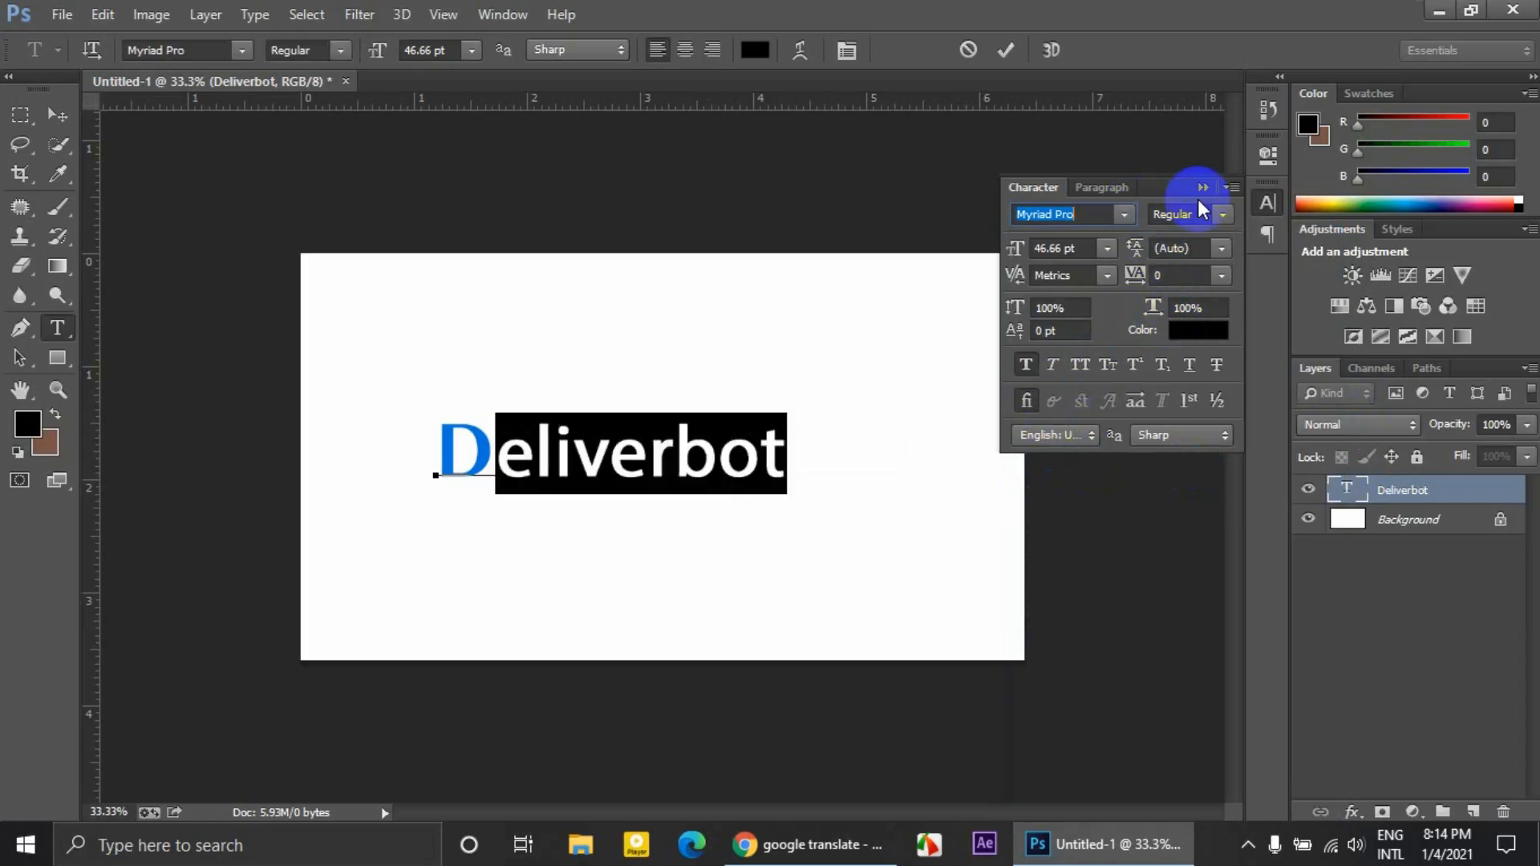
pyautogui.click(57, 114)
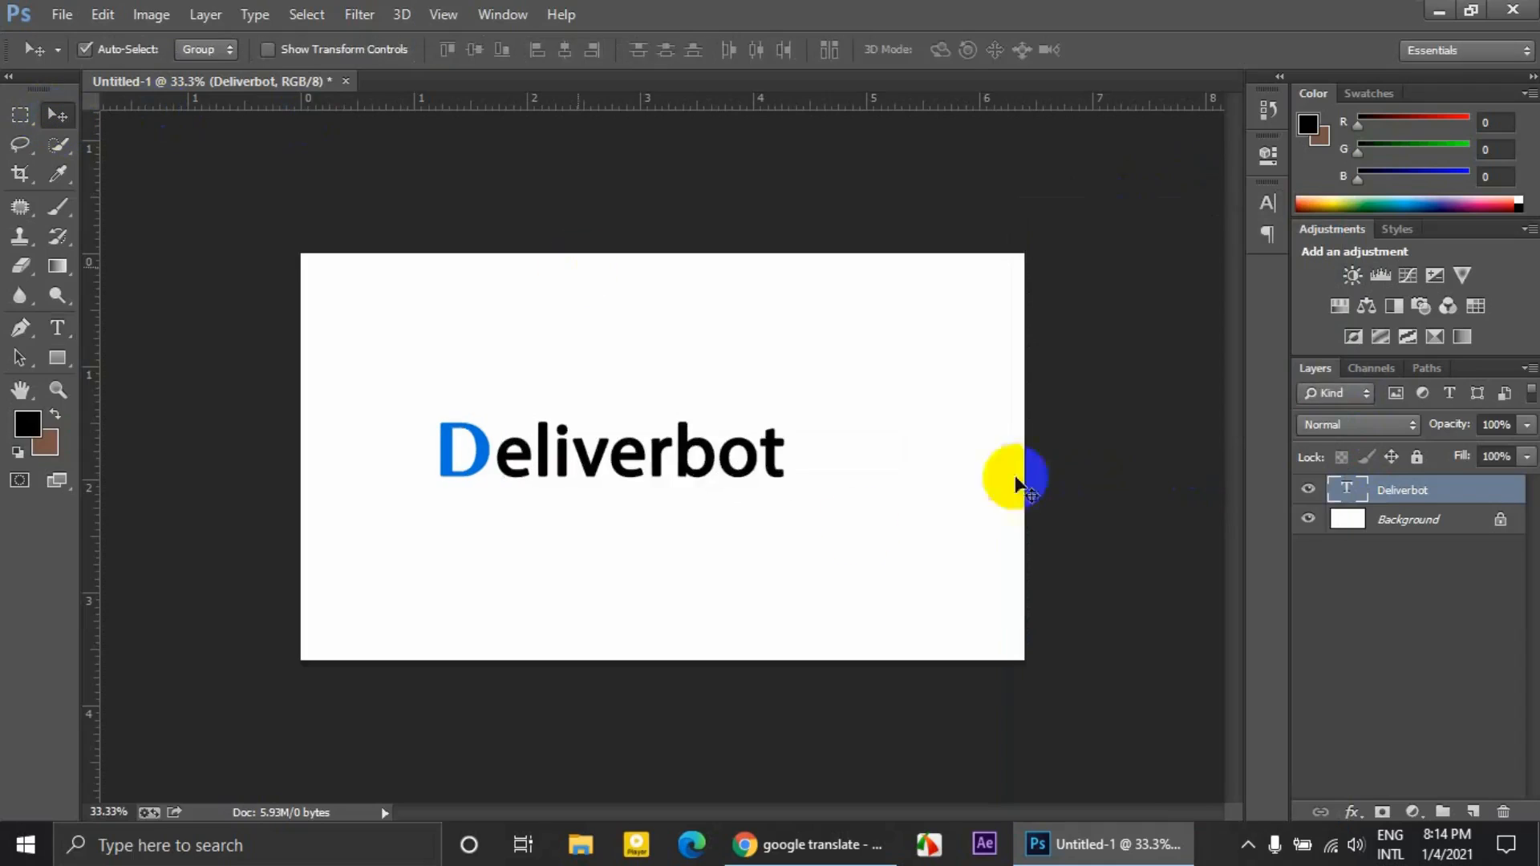
# Recentre the Deliverbot text on the canvas and enlarge it proportionally to about 64 pt.
pyautogui.moveTo(698, 455); pyautogui.dragTo(753, 455)
pyautogui.hotkey('ctrl', '+')
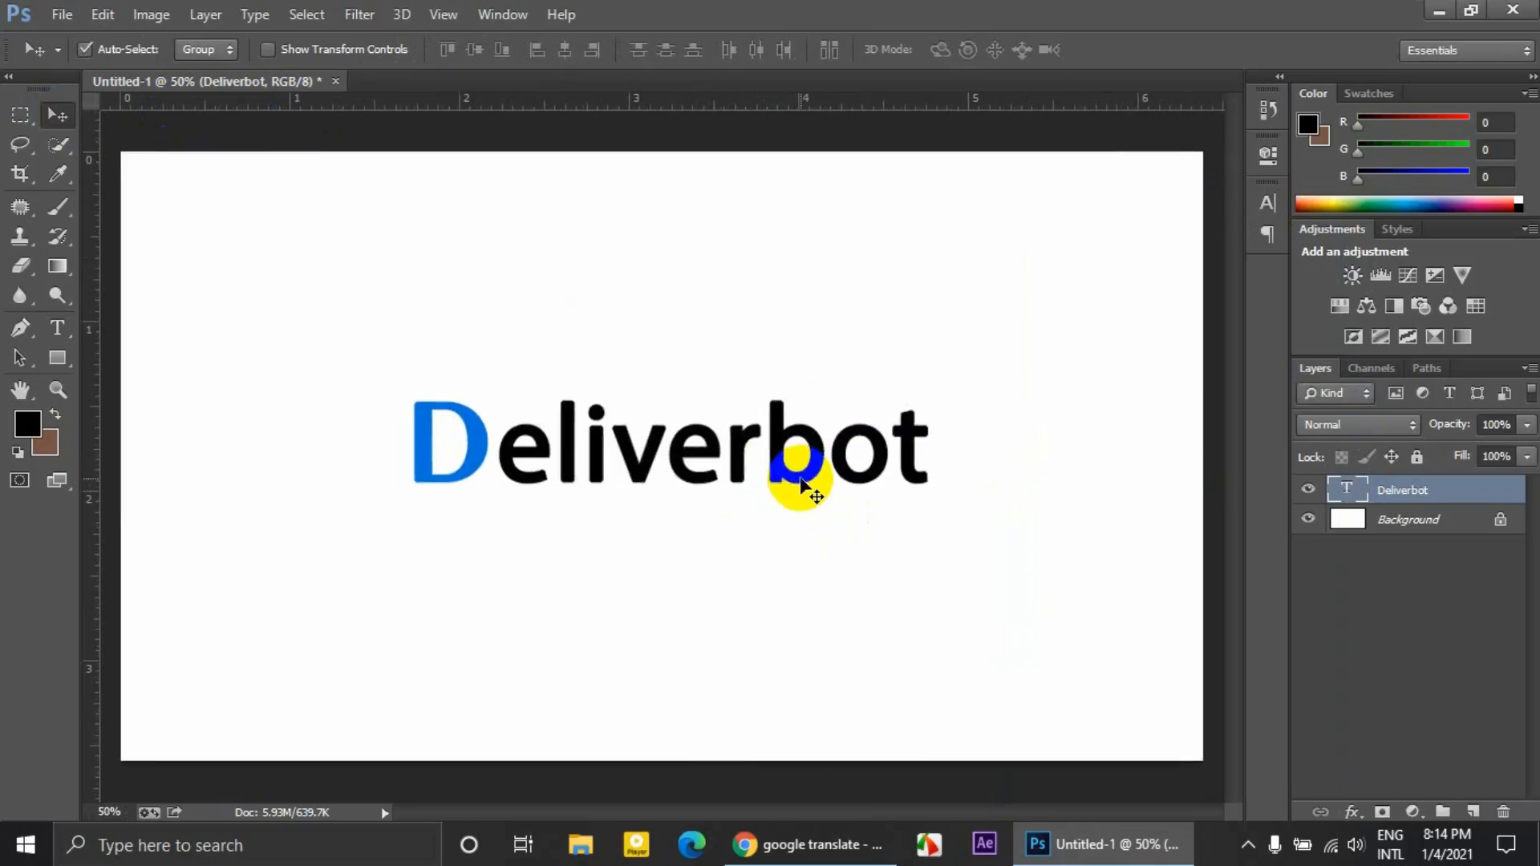
pyautogui.hotkey('ctrl', '-')
pyautogui.hotkey('ctrl', 't')
pyautogui.moveTo(854, 408); pyautogui.dragTo(908, 397)
pyautogui.click(1136, 50)
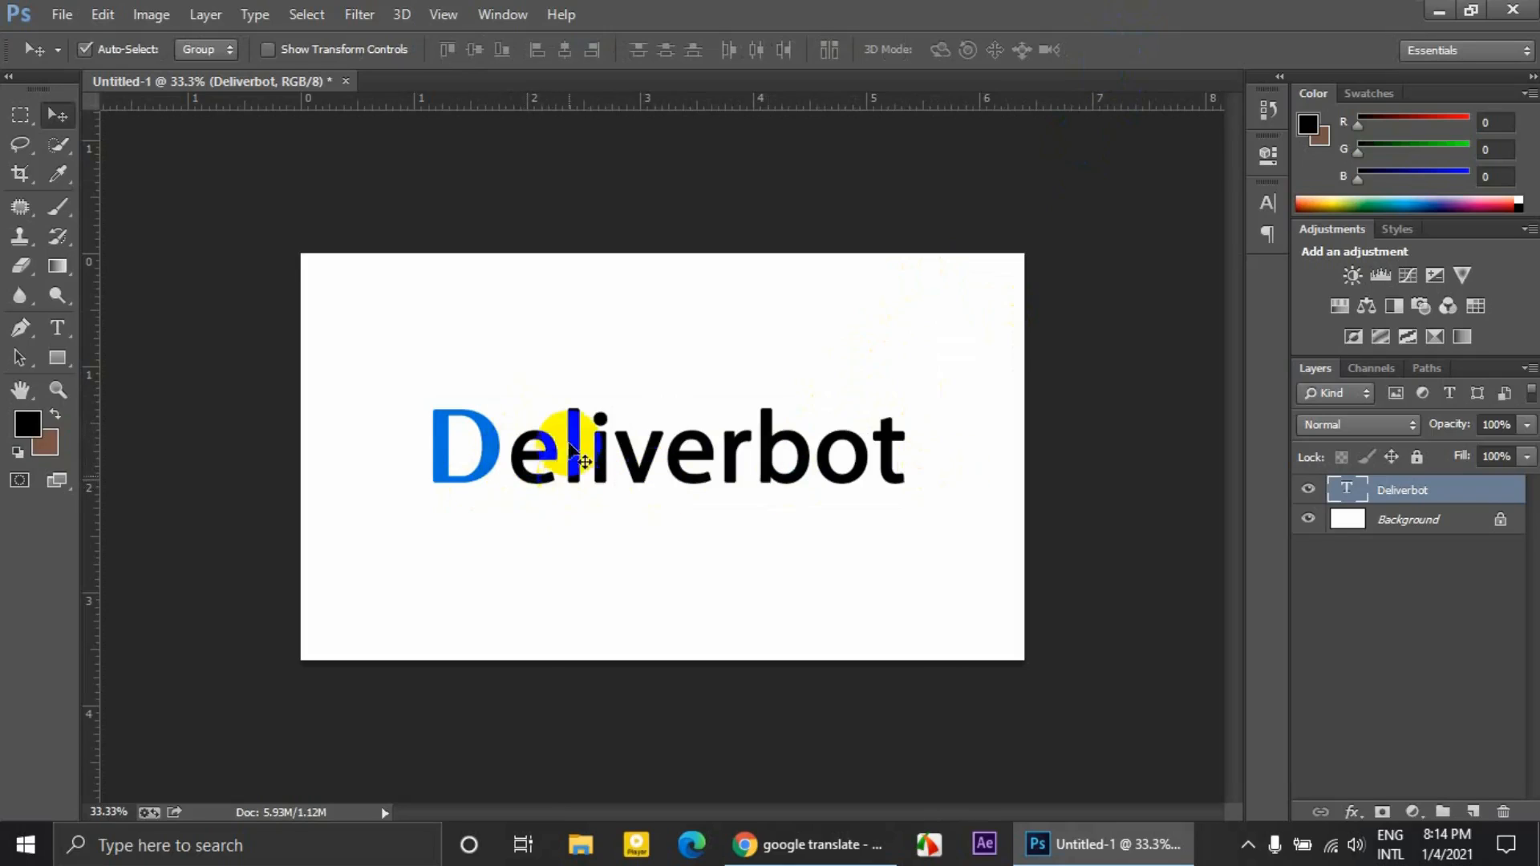
# Duplicate the Deliverbot text layer twice.
pyautogui.click(1363, 520)
pyautogui.click(1373, 492)
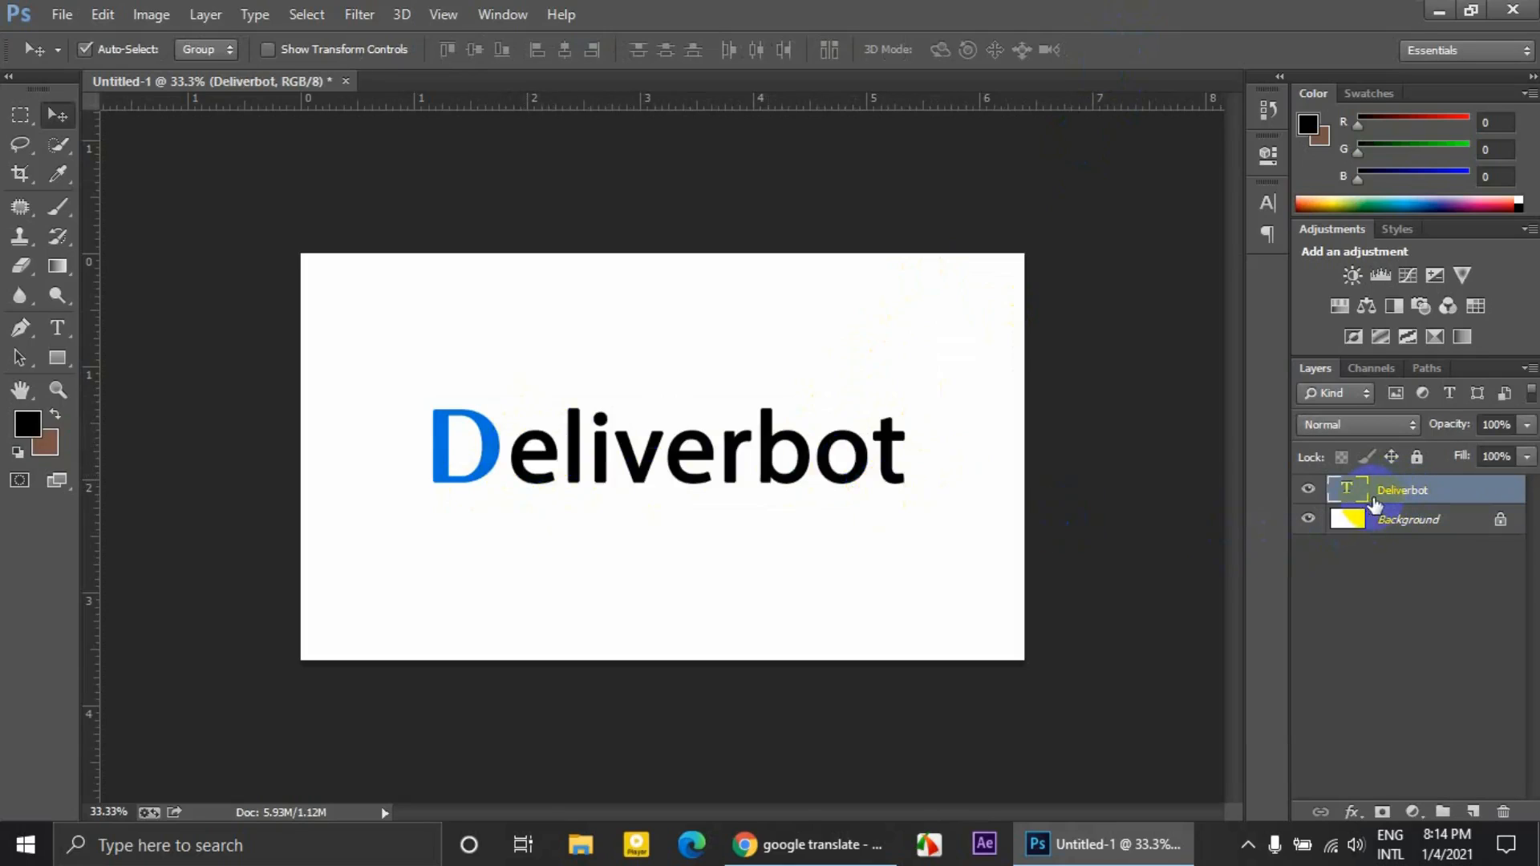
pyautogui.hotkey('ctrl', 'j')
pyautogui.hotkey('ctrl', 'j')
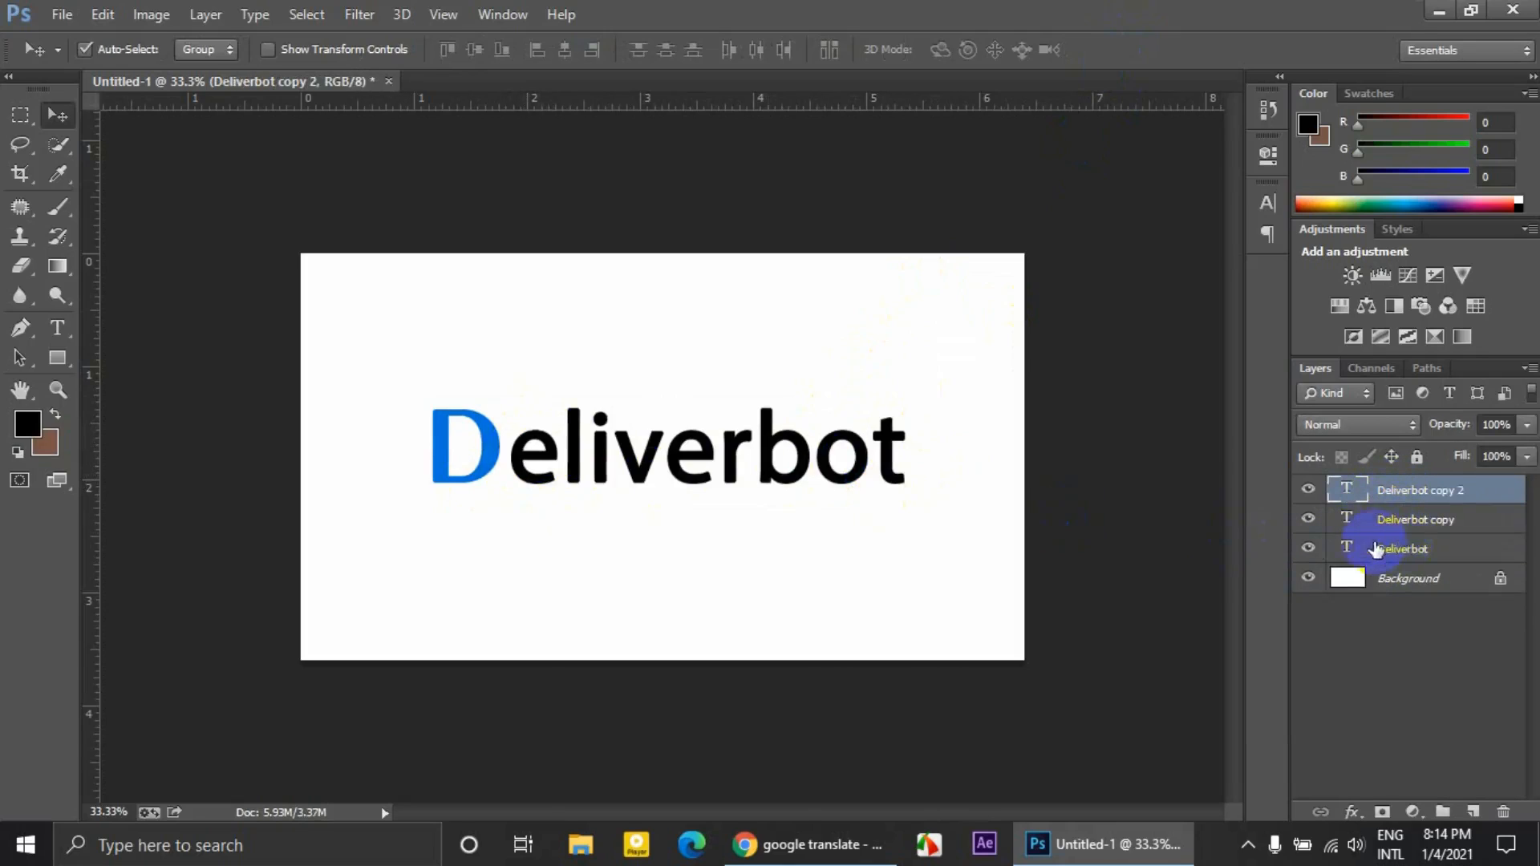
# Delete every letter after the D from the original Deliverbot text layer, leaving only the blue D.
pyautogui.click(1400, 549)
pyautogui.doubleClick(1347, 549)
pyautogui.moveTo(508, 456); pyautogui.dragTo(1091, 454)
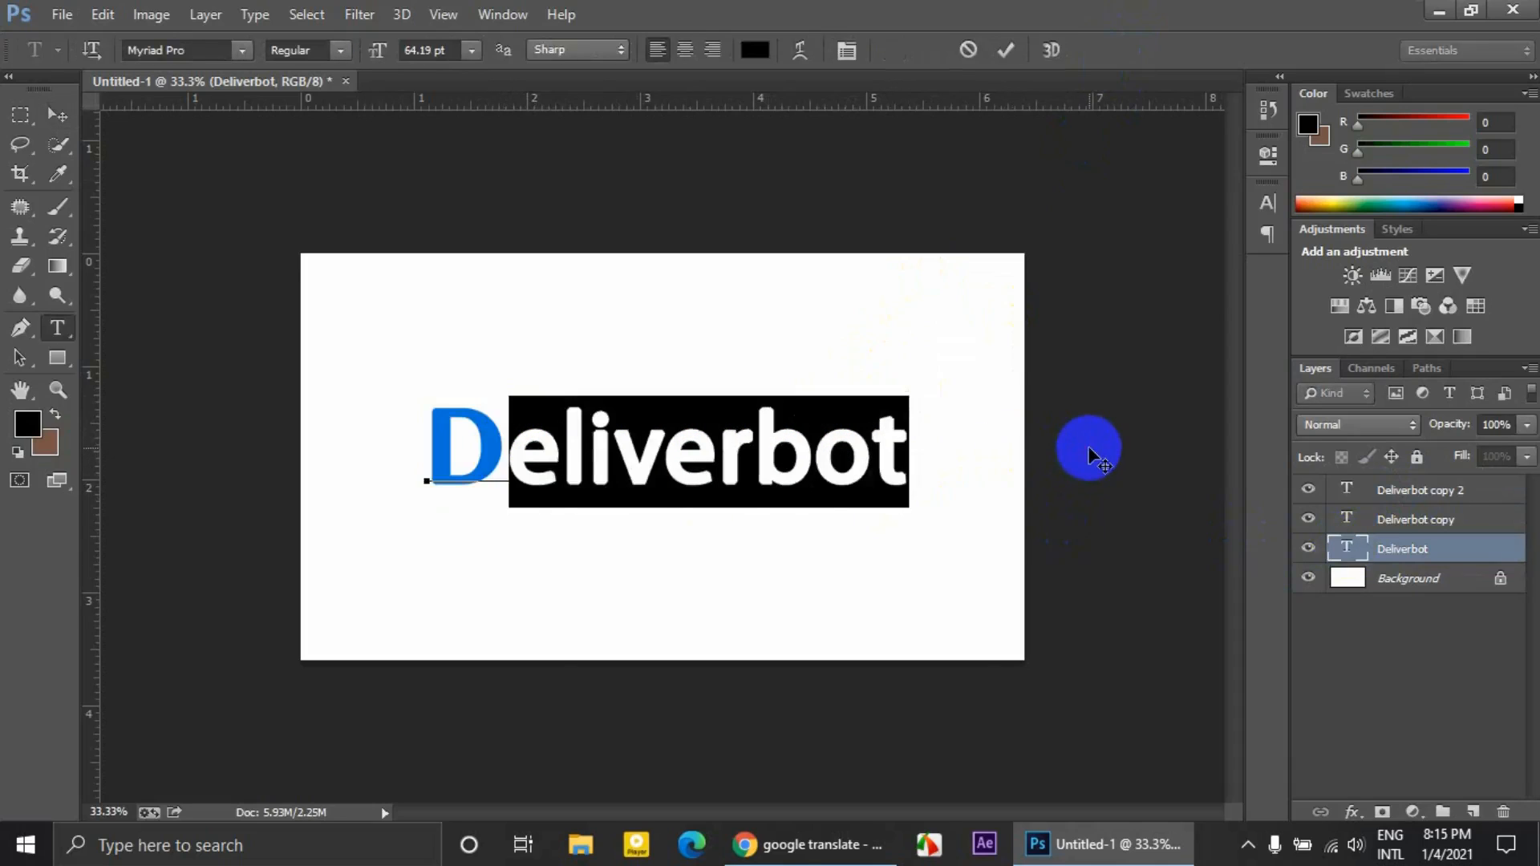
pyautogui.press('BackSpace')
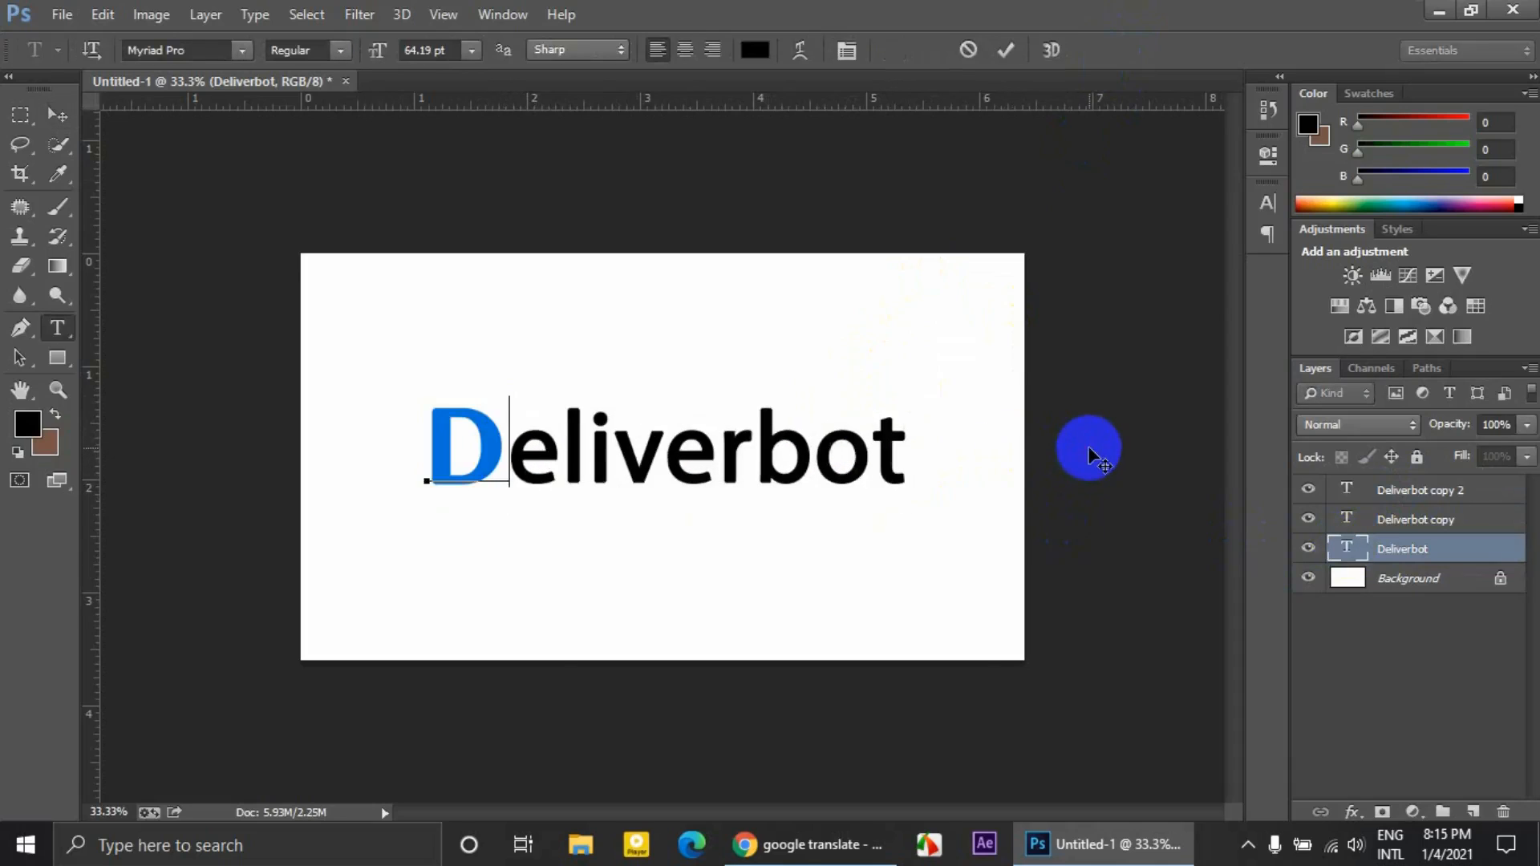
pyautogui.click(1001, 51)
# Delete the D and everything after the first e from the Deliverbot copy text layer, leaving only the black e.
pyautogui.click(1392, 523)
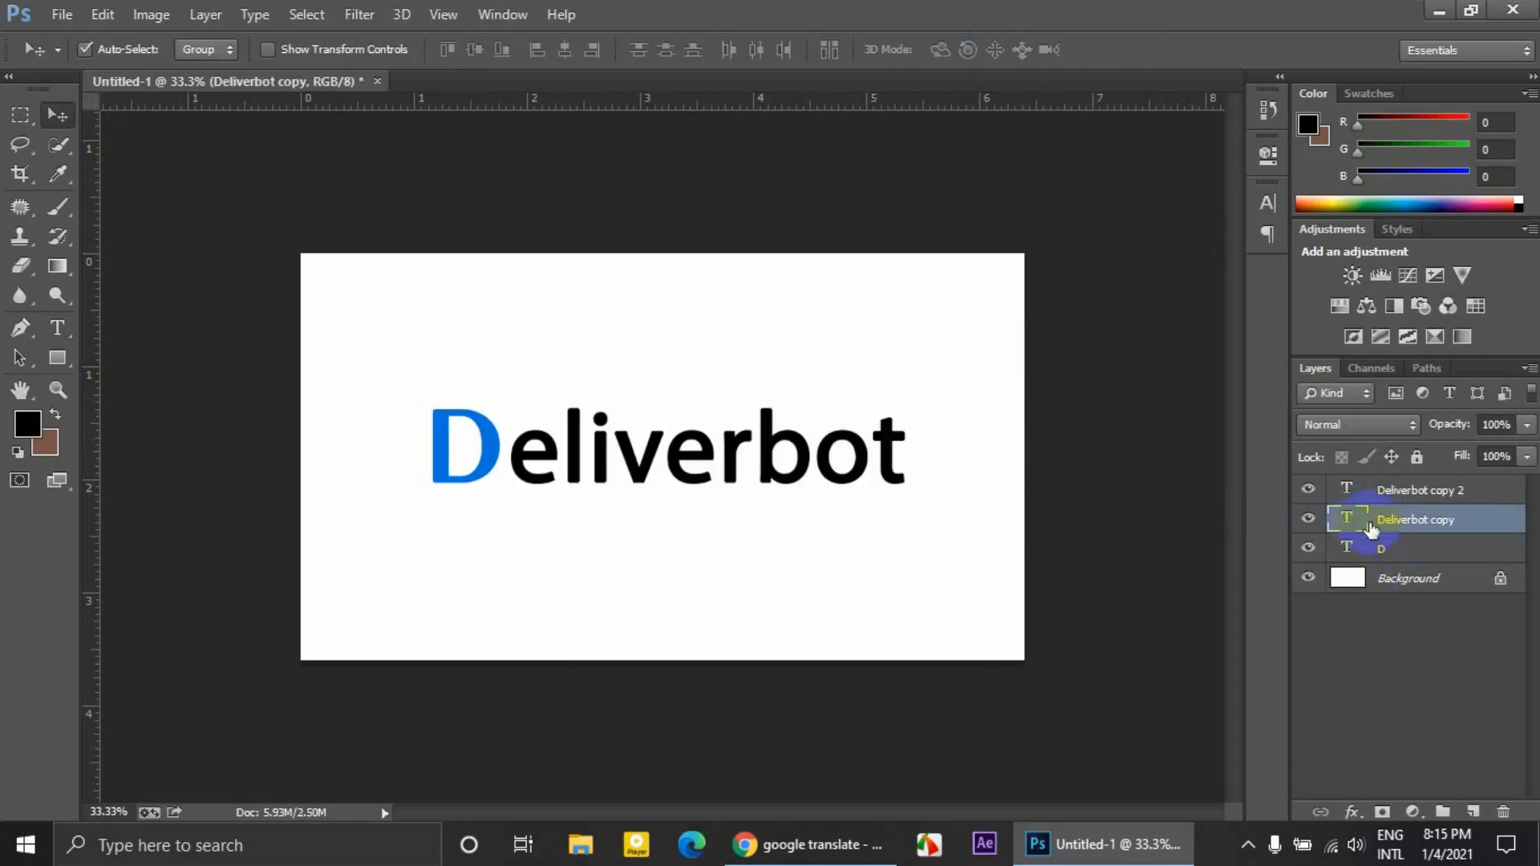
pyautogui.doubleClick(1338, 520)
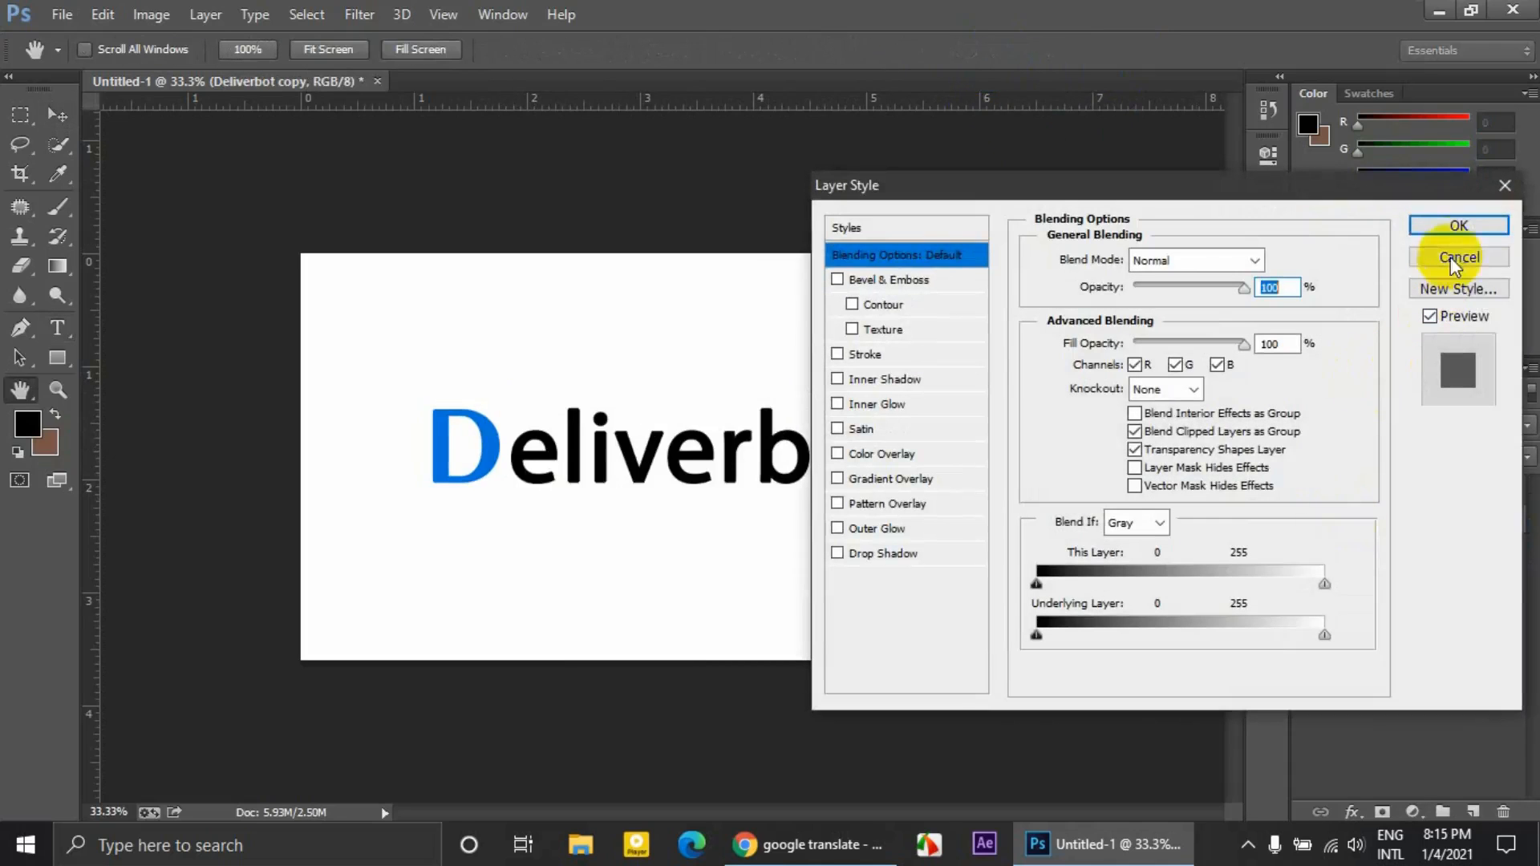
pyautogui.click(1454, 263)
pyautogui.doubleClick(1347, 517)
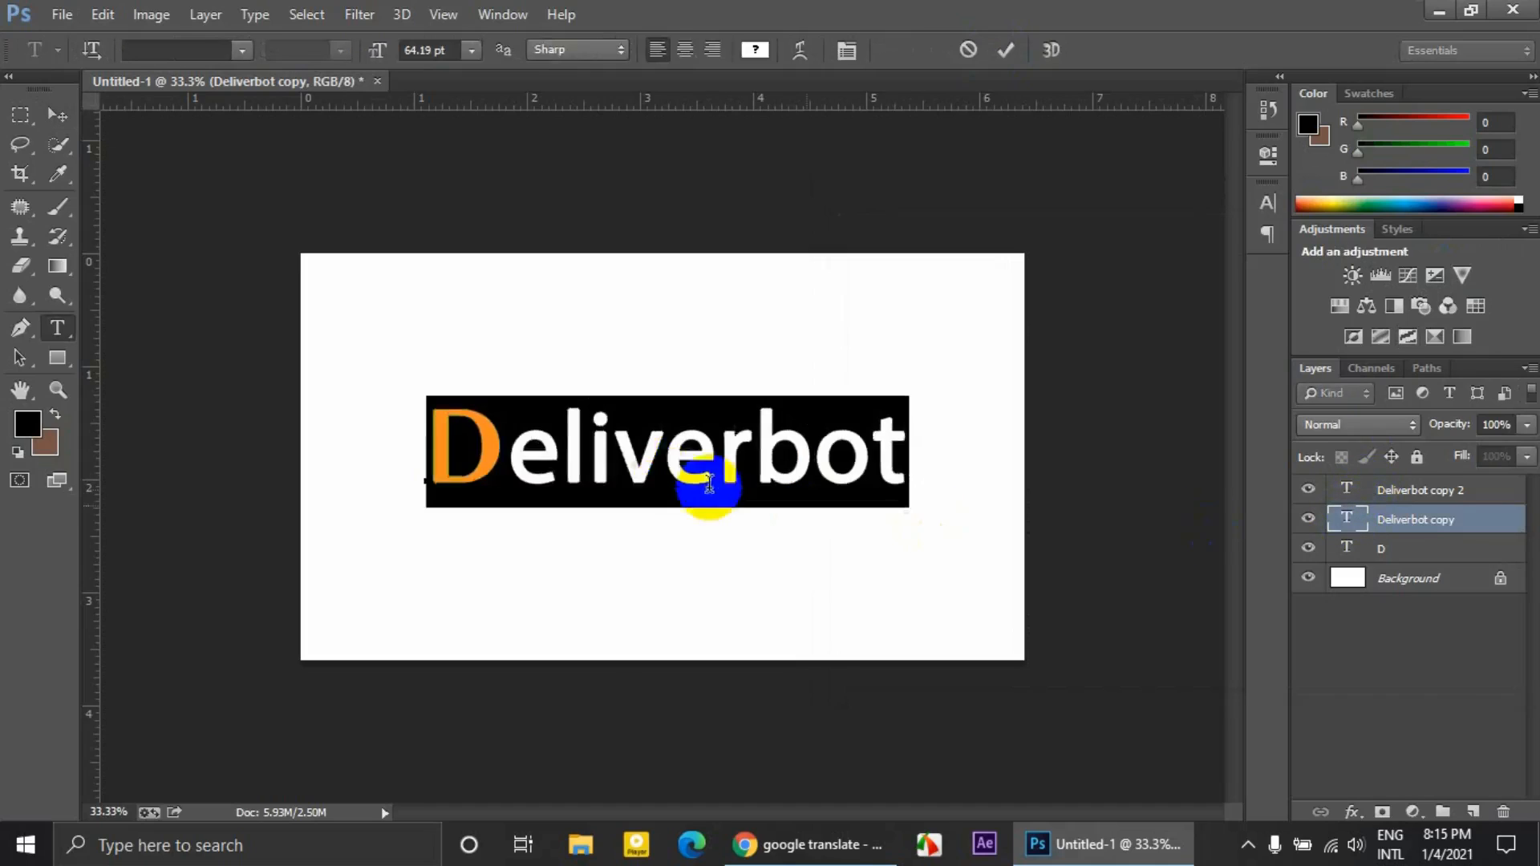
pyautogui.click(508, 453)
pyautogui.keyDown('shift'); pyautogui.click(295, 493); pyautogui.keyUp('shift')
pyautogui.press('BackSpace')
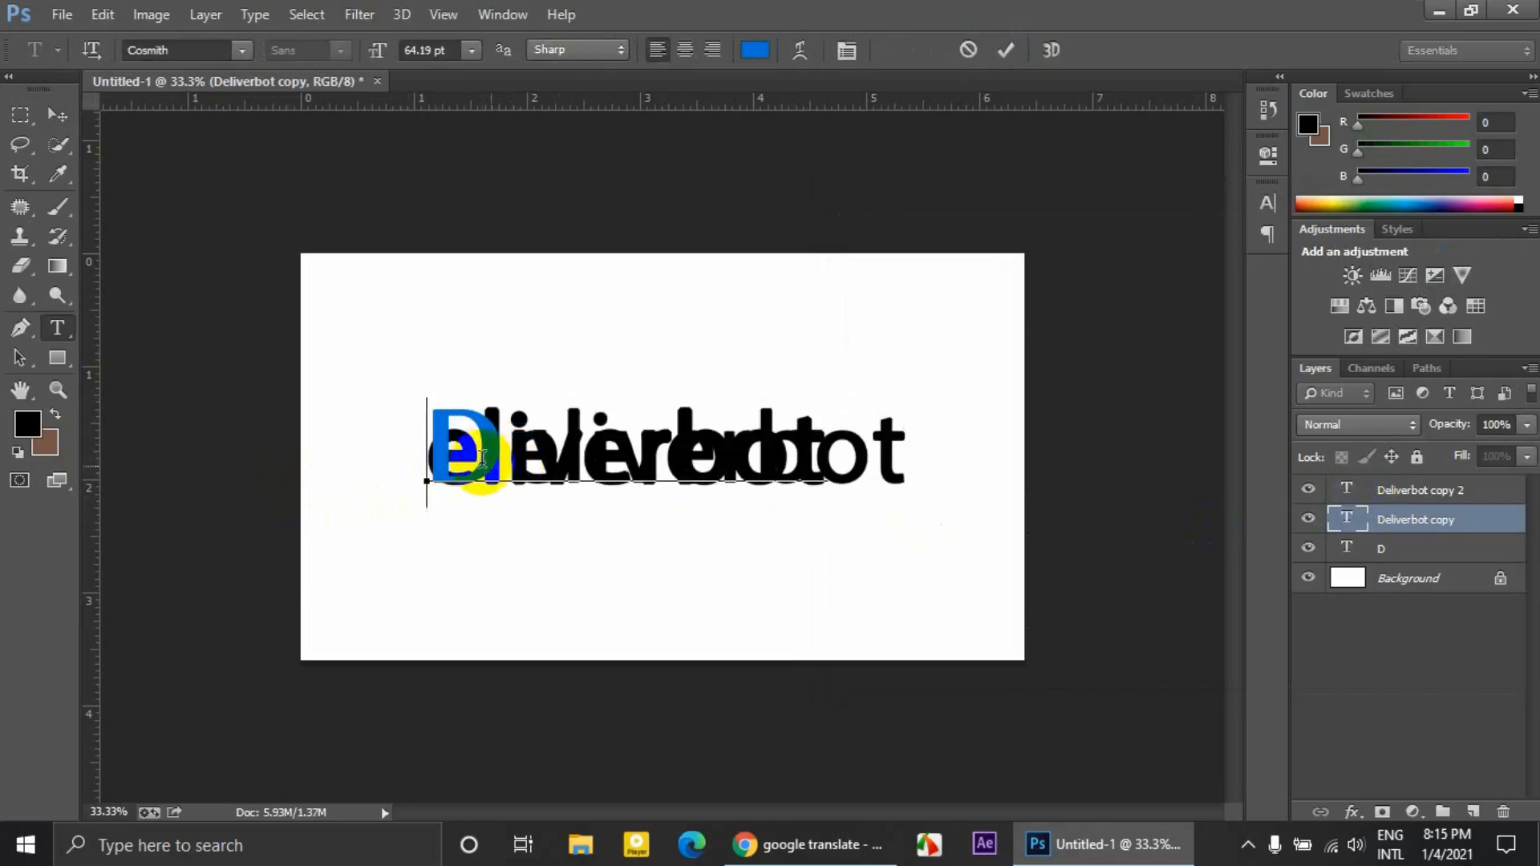
pyautogui.moveTo(481, 454); pyautogui.dragTo(1163, 444)
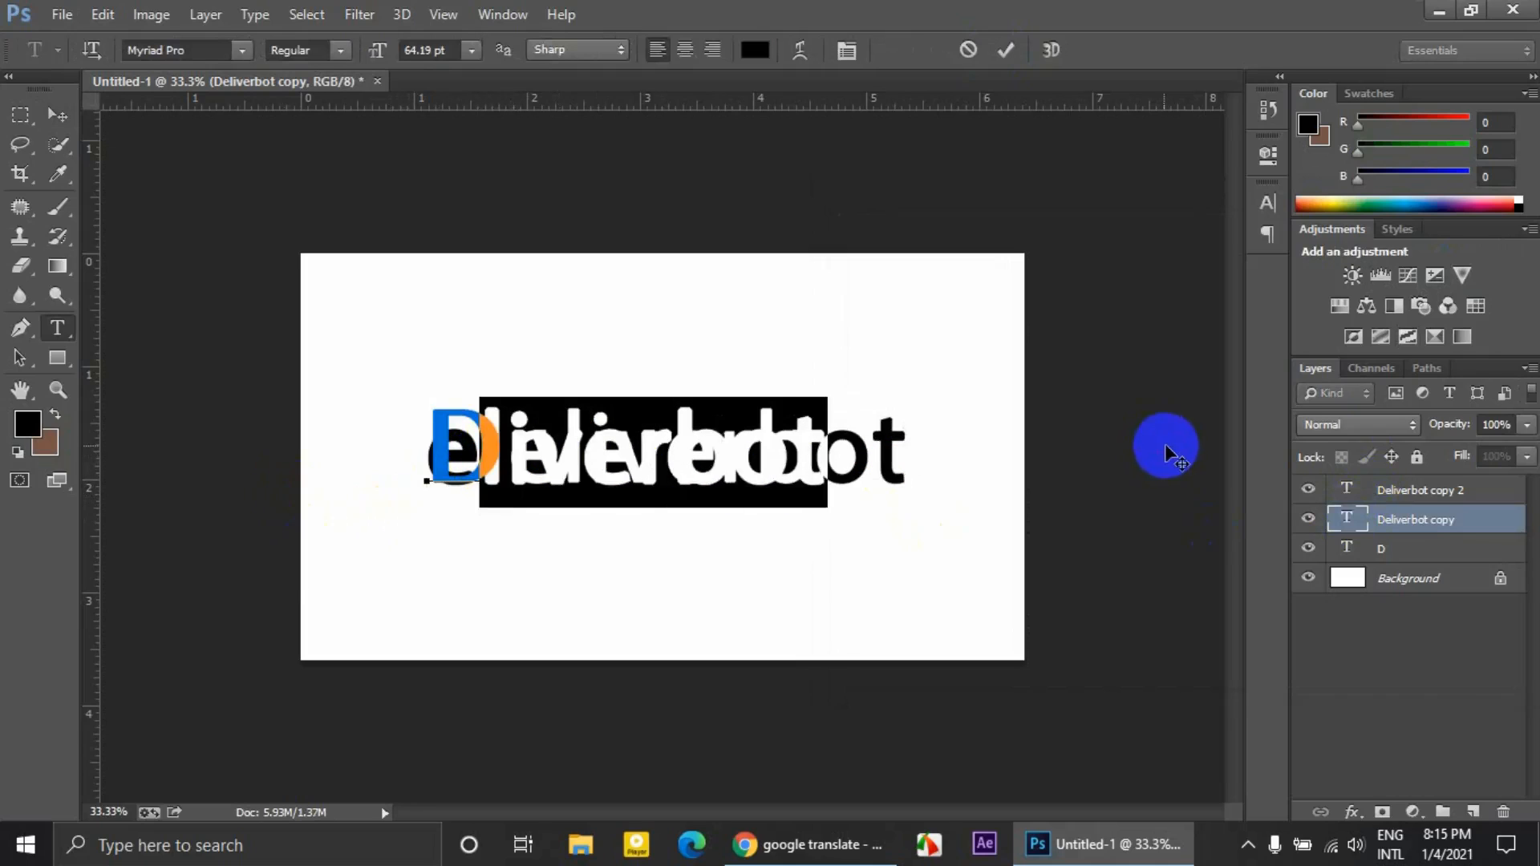
pyautogui.press('BackSpace')
pyautogui.click(1004, 51)
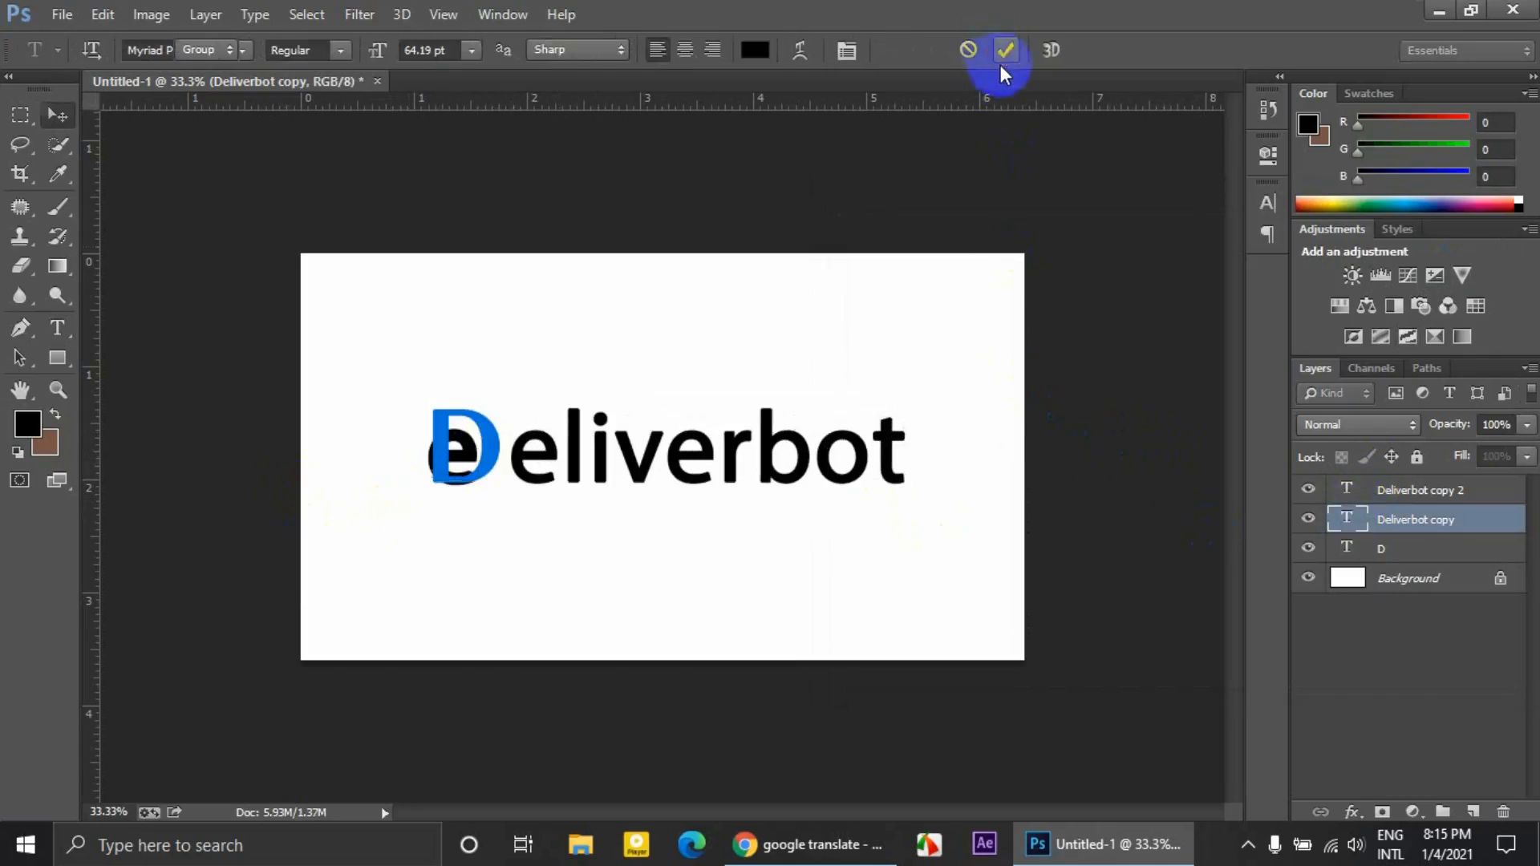
# Move the e layer horizontally until it sits directly after the blue D.
pyautogui.press('v')
pyautogui.hotkey('shift', 'Right')
pyautogui.hotkey('shift', 'Right')
pyautogui.hotkey('shift', 'Right')
pyautogui.hotkey('shift', 'Right')
pyautogui.hotkey('shift', 'Right')
pyautogui.hotkey('shift', 'Right')
pyautogui.hotkey('shift', 'Right')
pyautogui.hotkey('shift', 'Right')
pyautogui.hotkey('shift', 'Right')
pyautogui.hotkey('shift', 'Right')
pyautogui.hotkey('shift', 'Right')
pyautogui.hotkey('shift', 'Right')
pyautogui.hotkey('shift', 'Right')
pyautogui.hotkey('shift', 'Right')
pyautogui.hotkey('shift', 'Right')
pyautogui.hotkey('shift', 'Right')
pyautogui.hotkey('shift', 'Right')
pyautogui.hotkey('shift', 'Right')
pyautogui.hotkey('shift', 'Right')
pyautogui.hotkey('shift', 'Right')
pyautogui.hotkey('shift', 'Right')
pyautogui.hotkey('shift', 'Right')
pyautogui.hotkey('shift', 'Right')
pyautogui.hotkey('shift', 'Right')
pyautogui.hotkey('shift', 'Right')
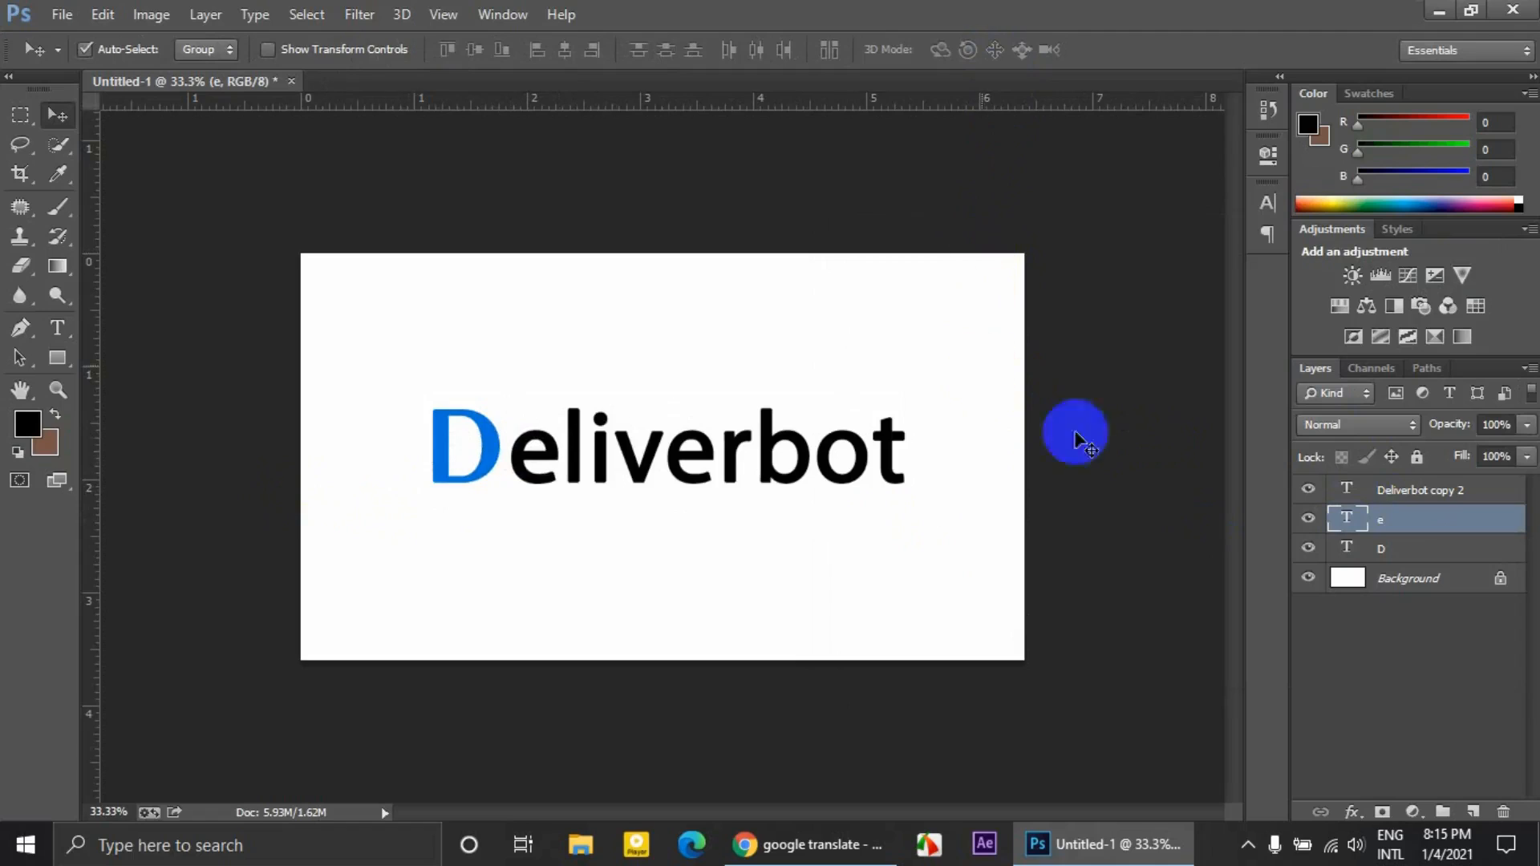
# Delete the letters De from the Deliverbot copy 2 text layer, leaving liverbot.
pyautogui.click(1403, 491)
pyautogui.doubleClick(1347, 489)
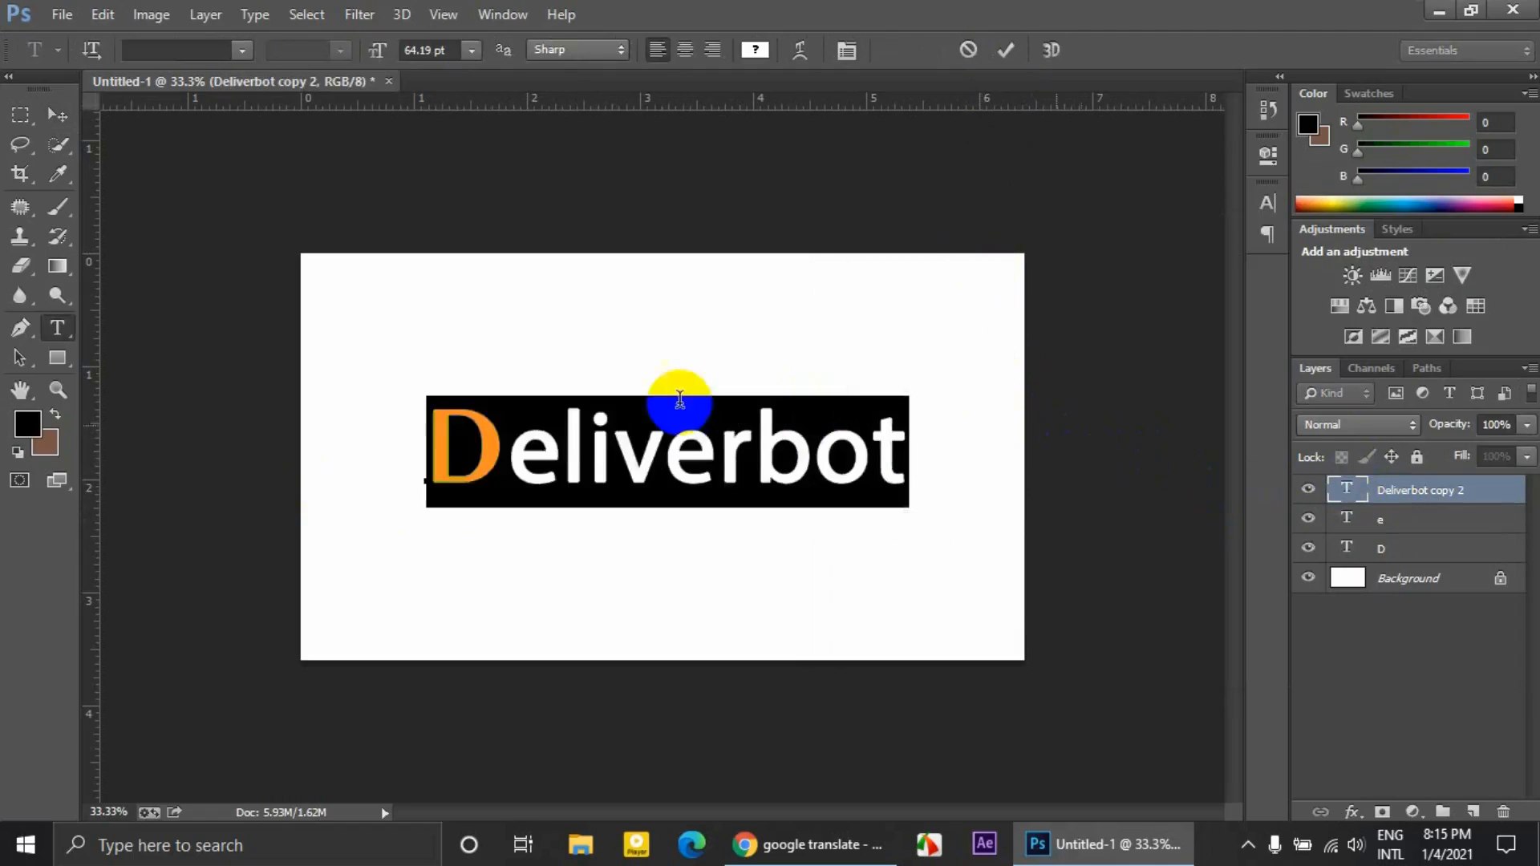
pyautogui.moveTo(566, 433); pyautogui.dragTo(136, 482)
pyautogui.press('BackSpace')
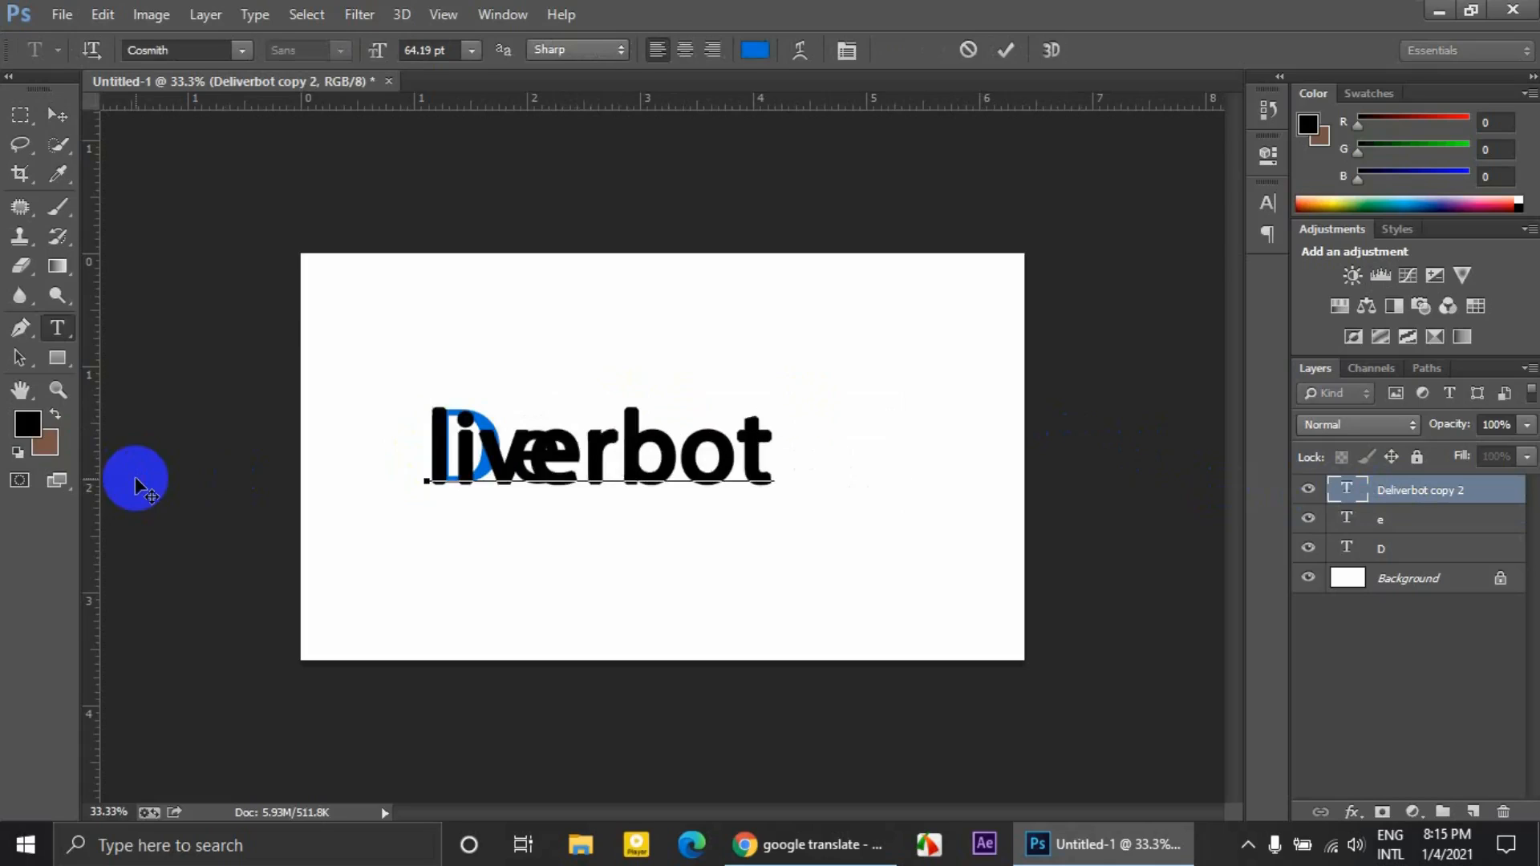
pyautogui.click(1001, 57)
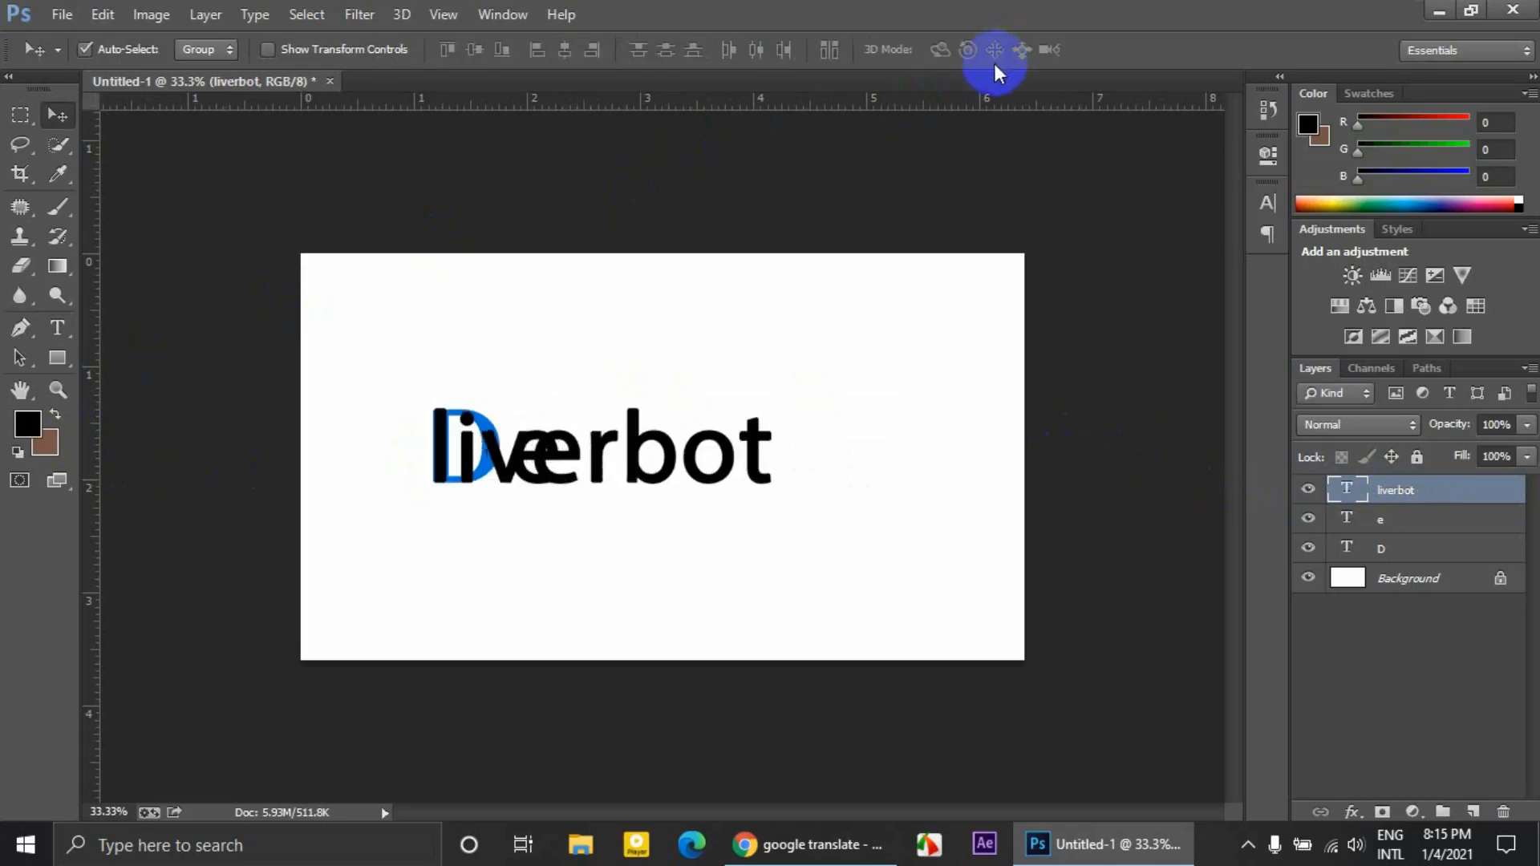
# Move the liverbot layer horizontally until it follows the e, and shift all three text layers together slightly downward.
pyautogui.hotkey('shift', 'Right')
pyautogui.hotkey('shift', 'Right')
pyautogui.hotkey('shift', 'Right')
pyautogui.hotkey('shift', 'Right')
pyautogui.hotkey('shift', 'Right')
pyautogui.hotkey('shift', 'Right')
pyautogui.hotkey('shift', 'Right')
pyautogui.hotkey('shift', 'Right')
pyautogui.hotkey('shift', 'Right')
pyautogui.hotkey('shift', 'Right')
pyautogui.hotkey('shift', 'Right')
pyautogui.hotkey('shift', 'Right')
pyautogui.hotkey('shift', 'Right')
pyautogui.hotkey('shift', 'Right')
pyautogui.hotkey('shift', 'Right')
pyautogui.hotkey('shift', 'Right')
pyautogui.hotkey('shift', 'Right')
pyautogui.hotkey('shift', 'Right')
pyautogui.hotkey('shift', 'Right')
pyautogui.hotkey('shift', 'Right')
pyautogui.hotkey('shift', 'Right')
pyautogui.hotkey('shift', 'Right')
pyautogui.hotkey('shift', 'Right')
pyautogui.hotkey('shift', 'Right')
pyautogui.hotkey('shift', 'Right')
pyautogui.hotkey('shift', 'Right')
pyautogui.hotkey('shift', 'Right')
pyautogui.hotkey('shift', 'Right')
pyautogui.hotkey('shift', 'Right')
pyautogui.hotkey('shift', 'Right')
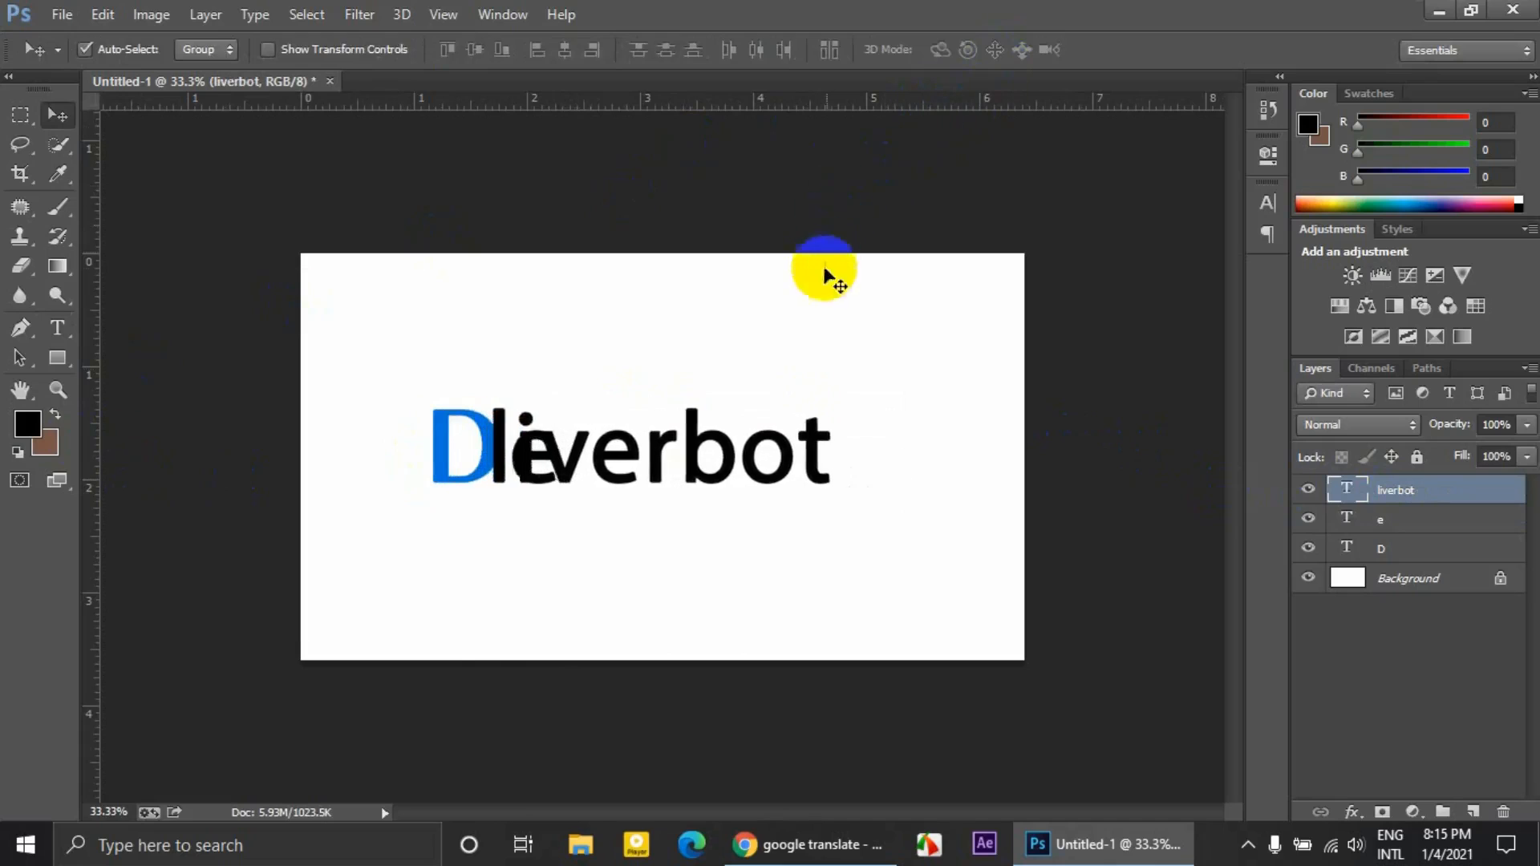
pyautogui.hotkey('shift', 'Right')
pyautogui.hotkey('shift', 'Right')
pyautogui.hotkey('shift', 'Right')
pyautogui.hotkey('shift', 'Right')
pyautogui.hotkey('shift', 'Right')
pyautogui.hotkey('shift', 'Right')
pyautogui.hotkey('shift', 'Right')
pyautogui.hotkey('shift', 'Right')
pyautogui.hotkey('shift', 'Right')
pyautogui.hotkey('shift', 'Right')
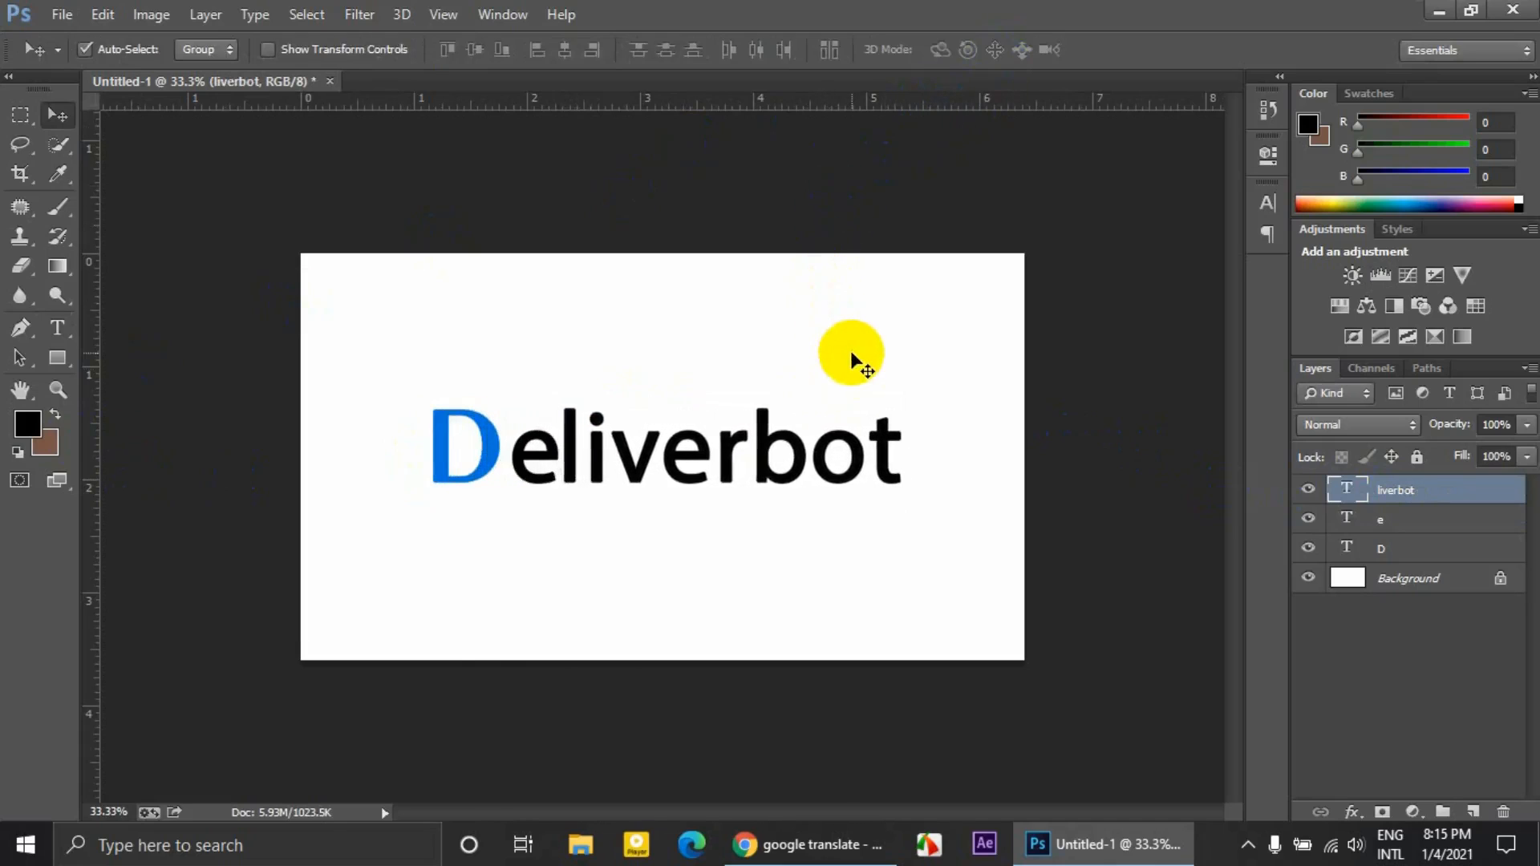
pyautogui.hotkey('shift', 'Right')
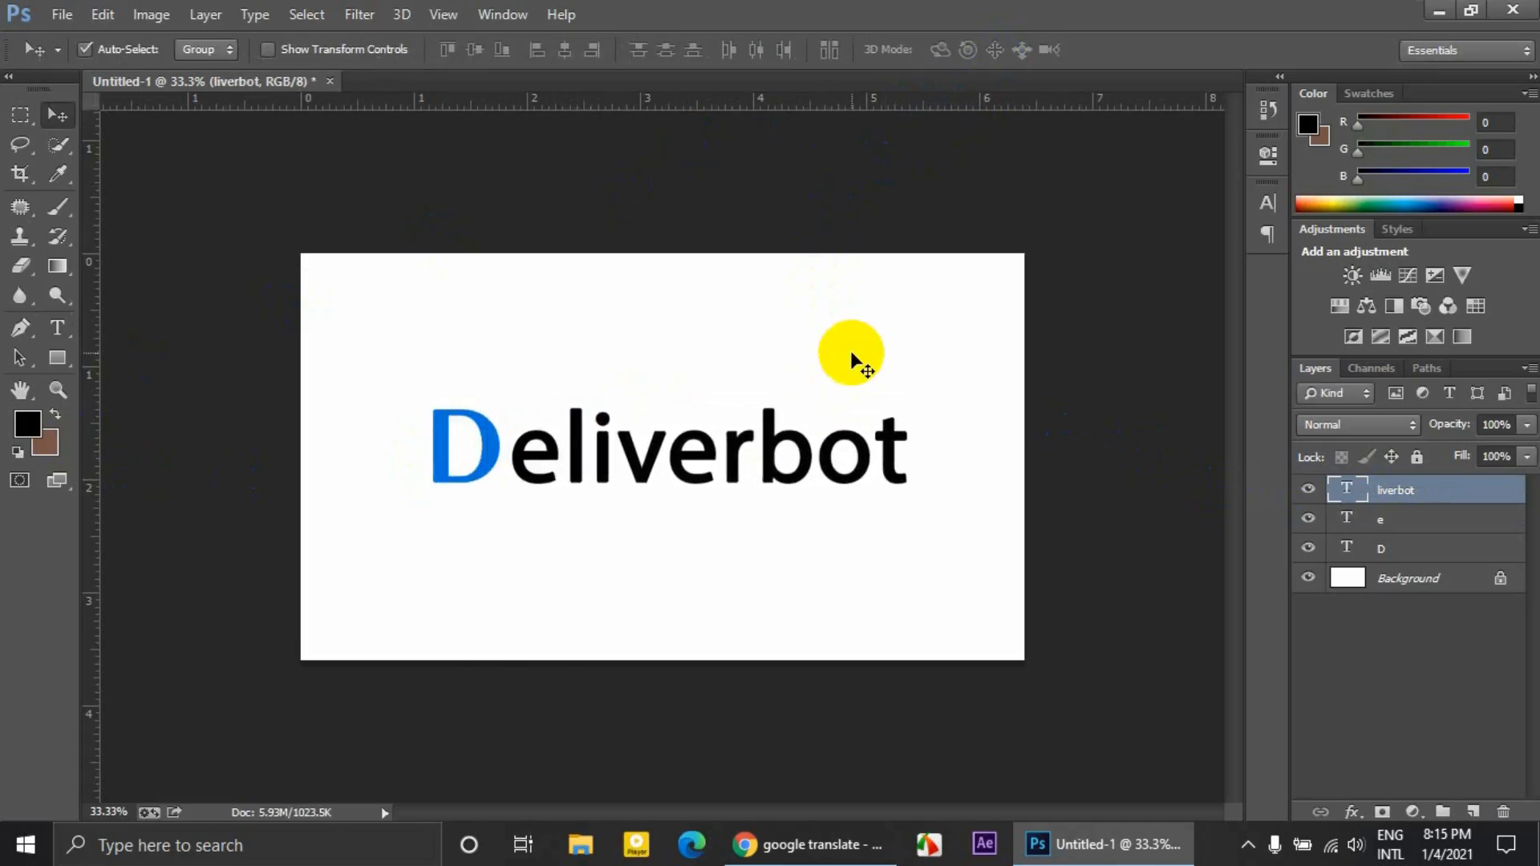
pyautogui.keyDown('shift'); pyautogui.click(1383, 549); pyautogui.keyUp('shift')
pyautogui.moveTo(722, 465); pyautogui.dragTo(723, 470)
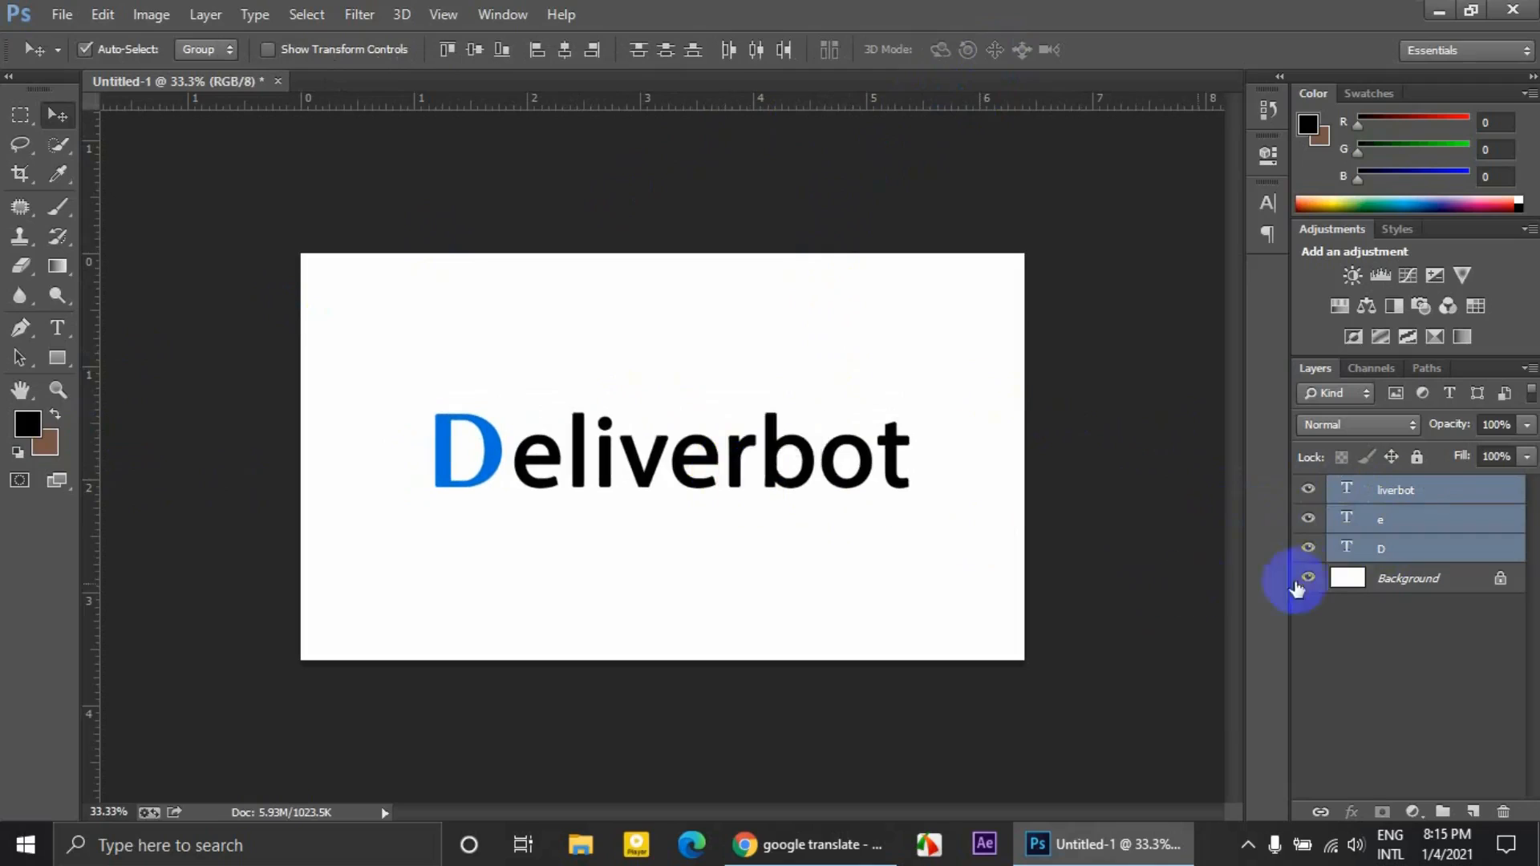
# Rotate the e layer by about -13.84° and shift the blue D slightly closer to it.
pyautogui.click(1404, 529)
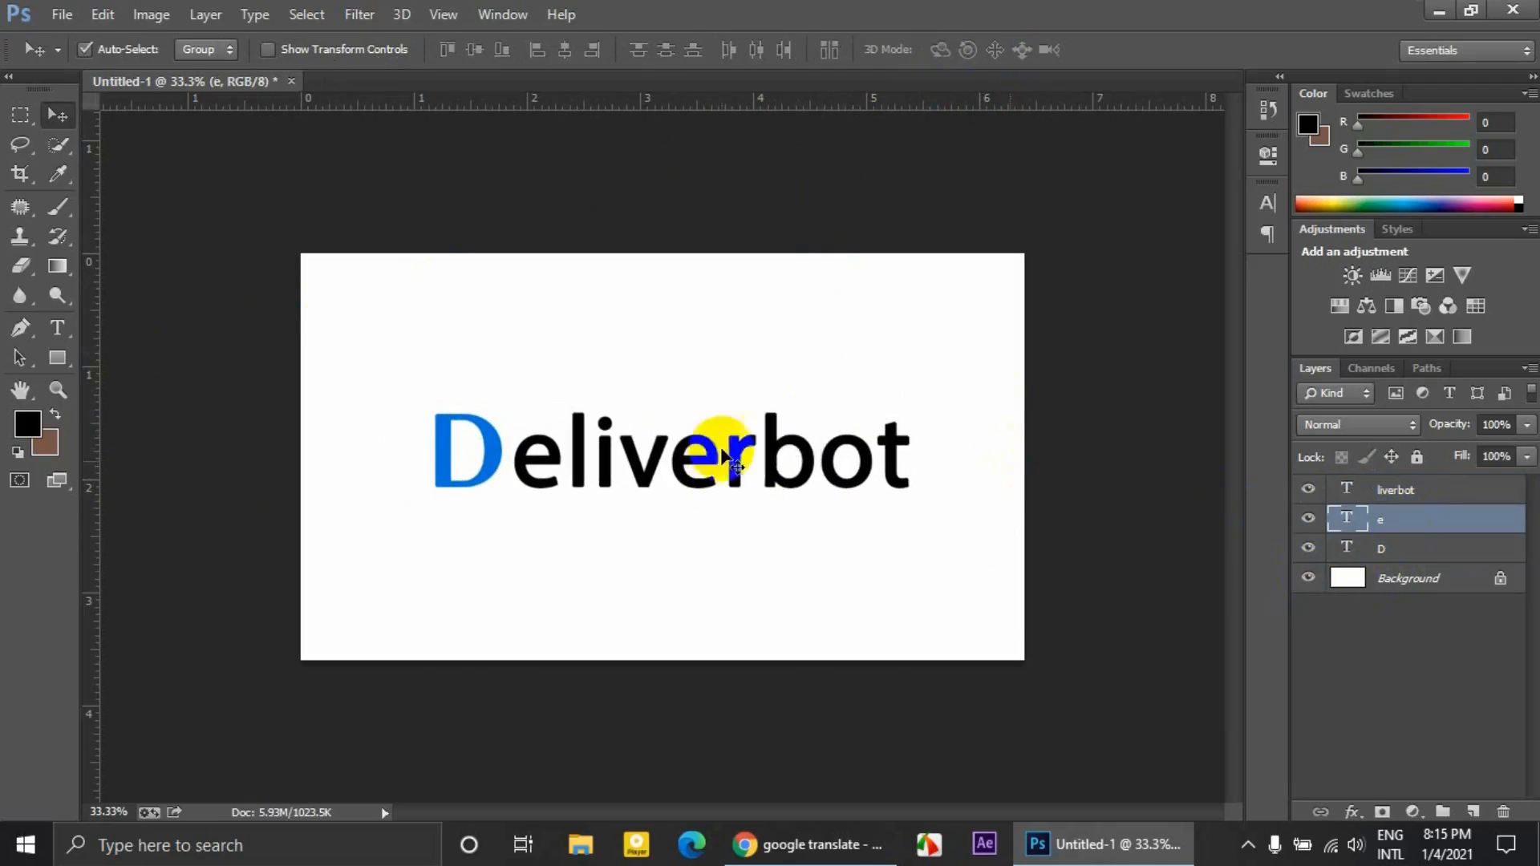
pyautogui.hotkey('ctrl', 't')
pyautogui.moveTo(605, 406); pyautogui.dragTo(608, 389)
pyautogui.click(1130, 53)
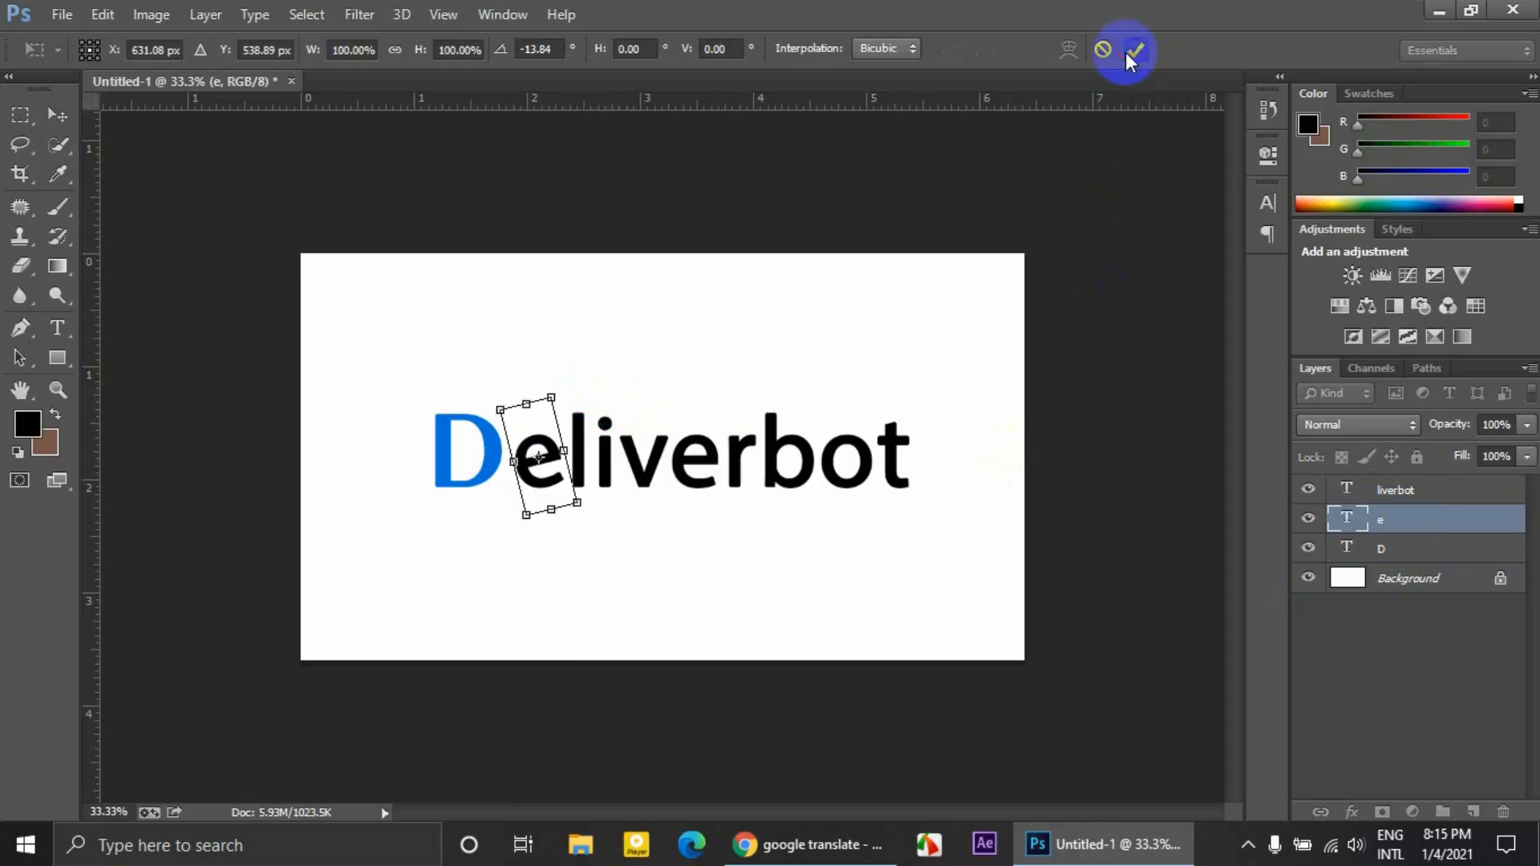
pyautogui.click(495, 449)
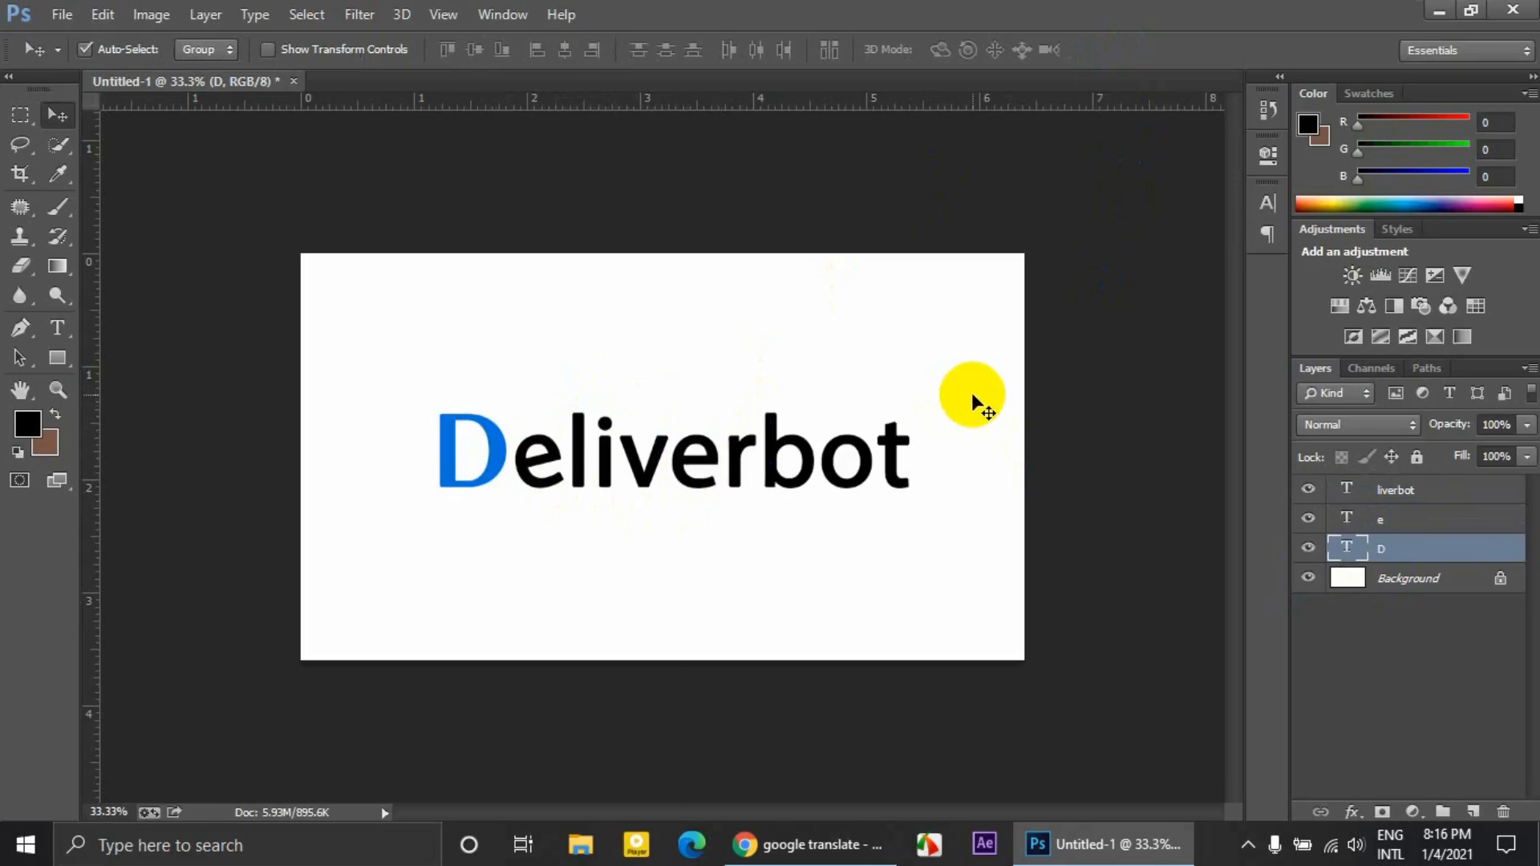
# Enlarge the D, e and liverbot layers together proportionally and keep the wordmark roughly centred on the canvas.
pyautogui.click(1388, 518)
pyautogui.keyDown('ctrl'); pyautogui.click(1393, 494); pyautogui.keyUp('ctrl')
pyautogui.keyDown('ctrl'); pyautogui.click(1400, 550); pyautogui.keyUp('ctrl')
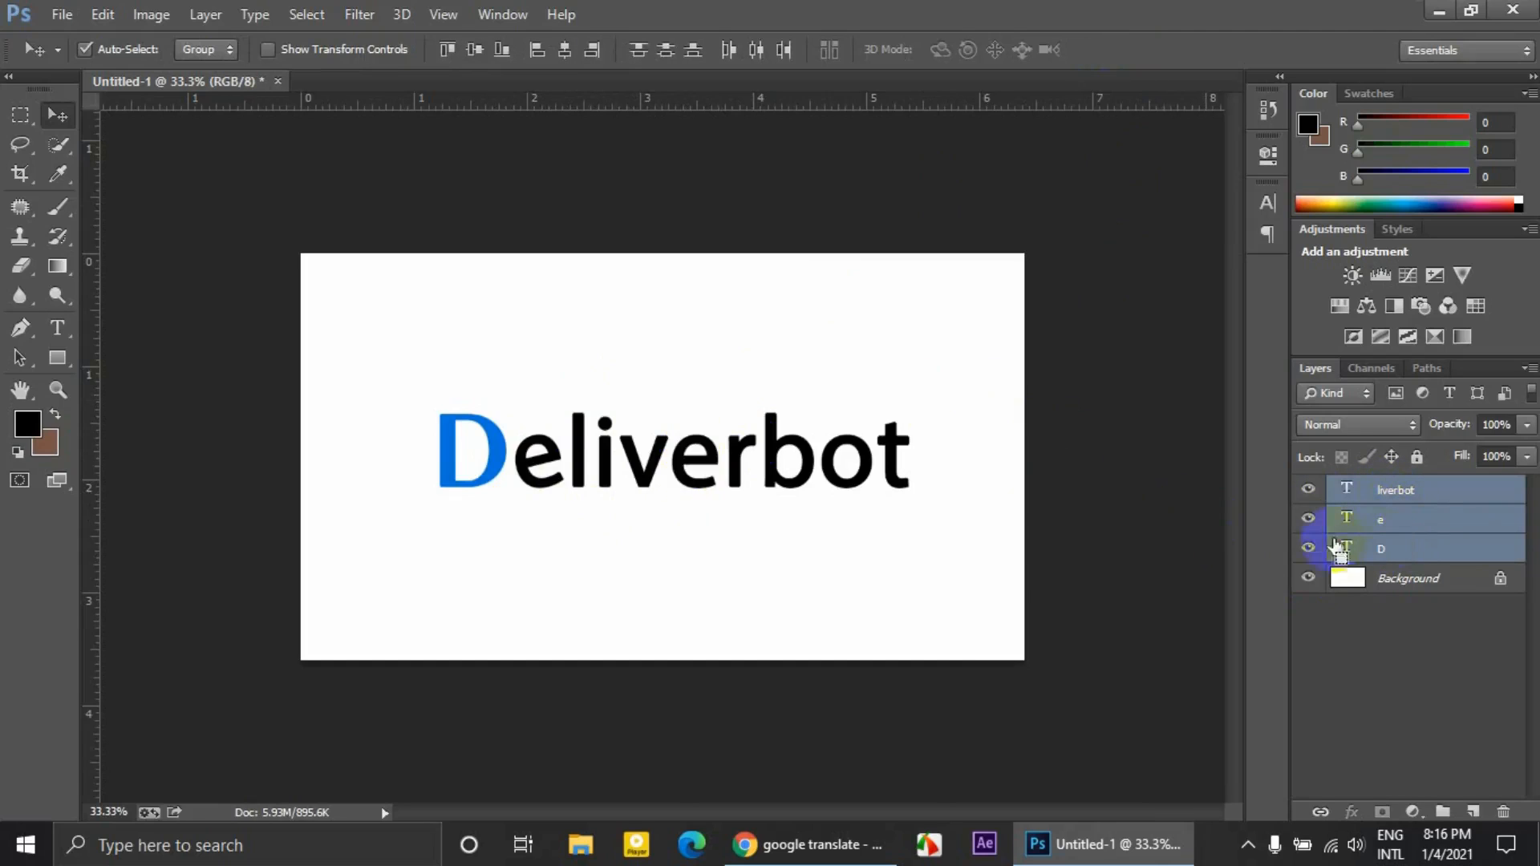
pyautogui.hotkey('ctrl', 't')
pyautogui.moveTo(911, 413)
pyautogui.mouseDown()
pyautogui.moveTo(959, 408)
pyautogui.moveTo(942, 412)
pyautogui.mouseUp()
pyautogui.moveTo(890, 459); pyautogui.dragTo(887, 456)
pyautogui.click(1138, 51)
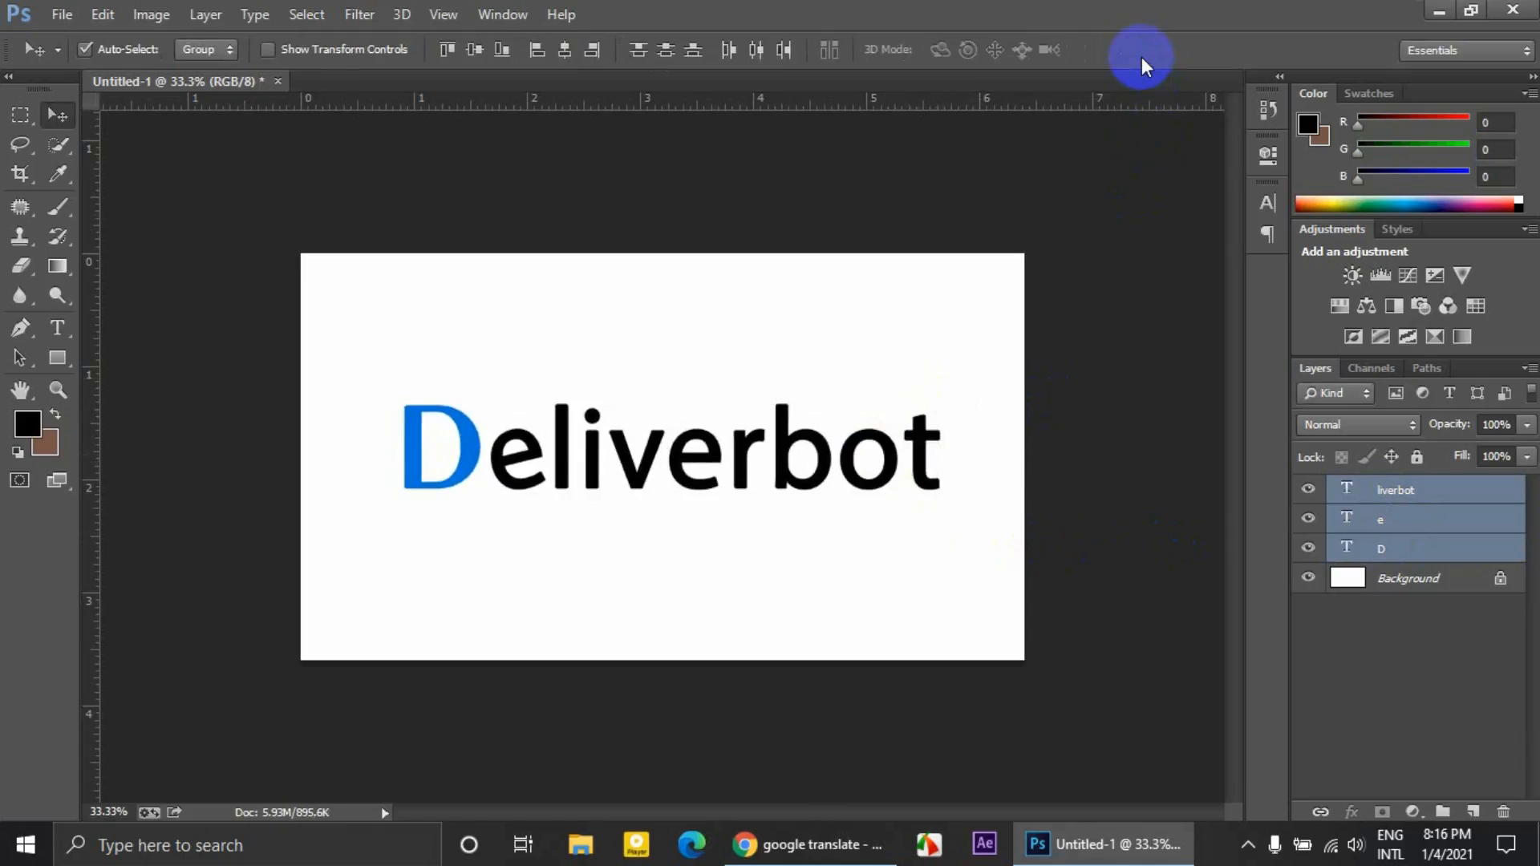
pyautogui.click(1390, 569)
pyautogui.click(1390, 549)
pyautogui.click(1394, 492)
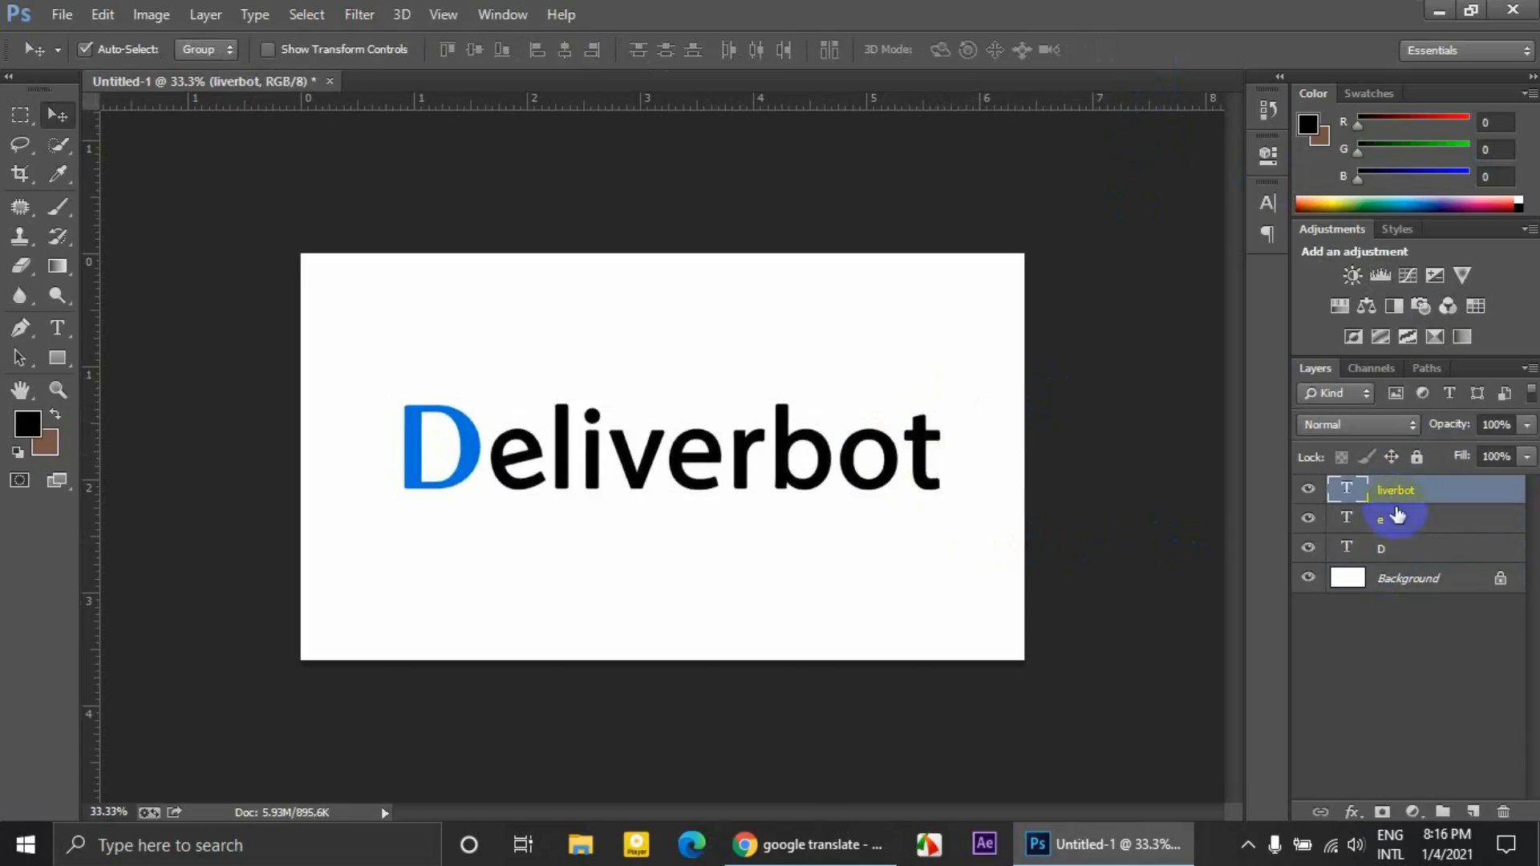
pyautogui.click(1392, 550)
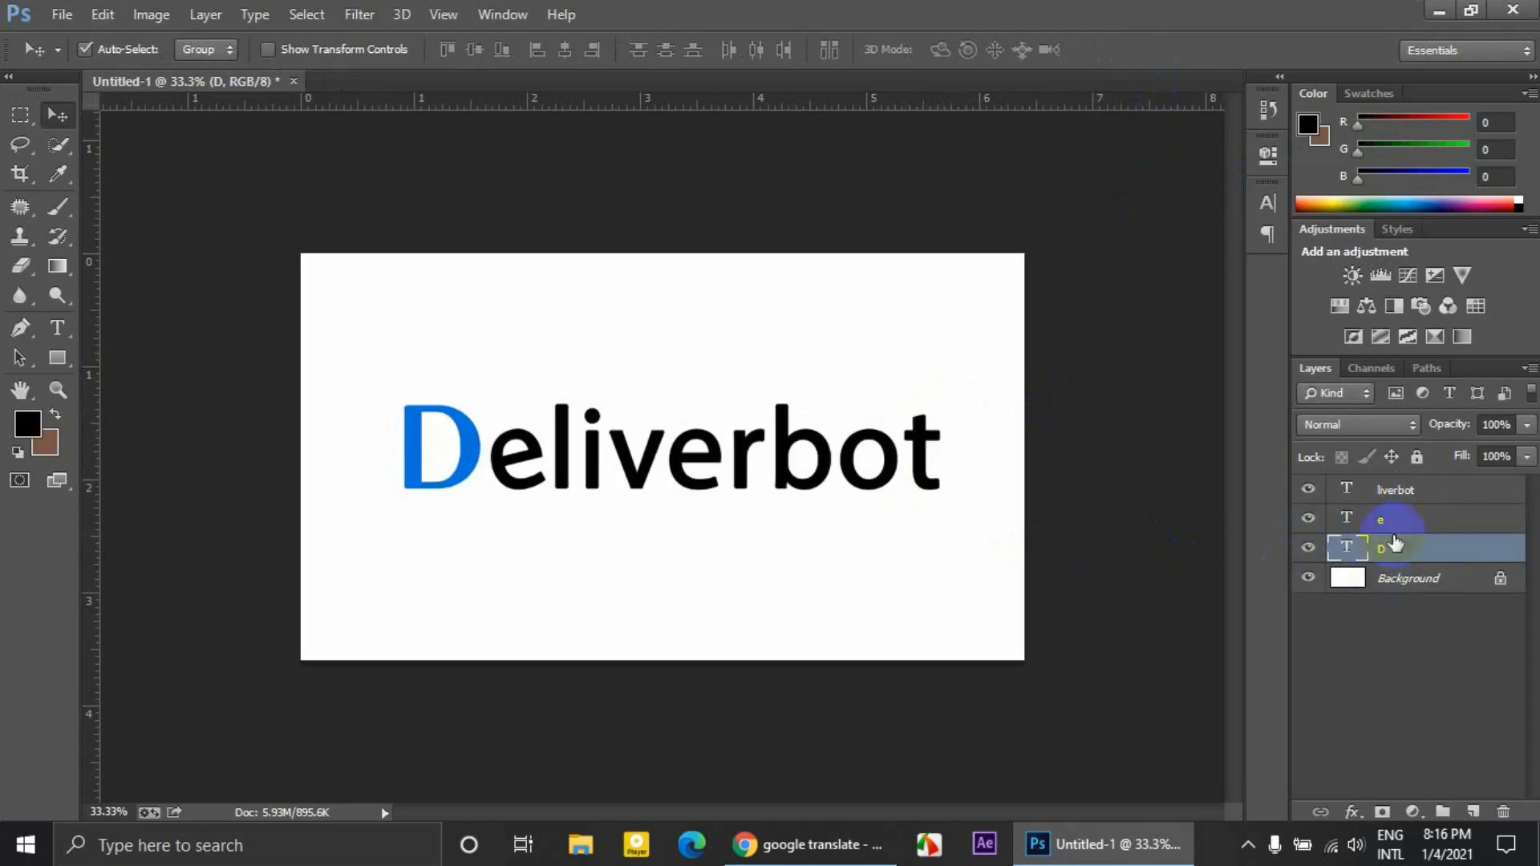
pyautogui.click(1385, 519)
pyautogui.click(1391, 491)
# Hide the Background layer and save the logo as a PNG named Deliverbot on the Desktop with Smallest / Slow compression.
pyautogui.click(1401, 581)
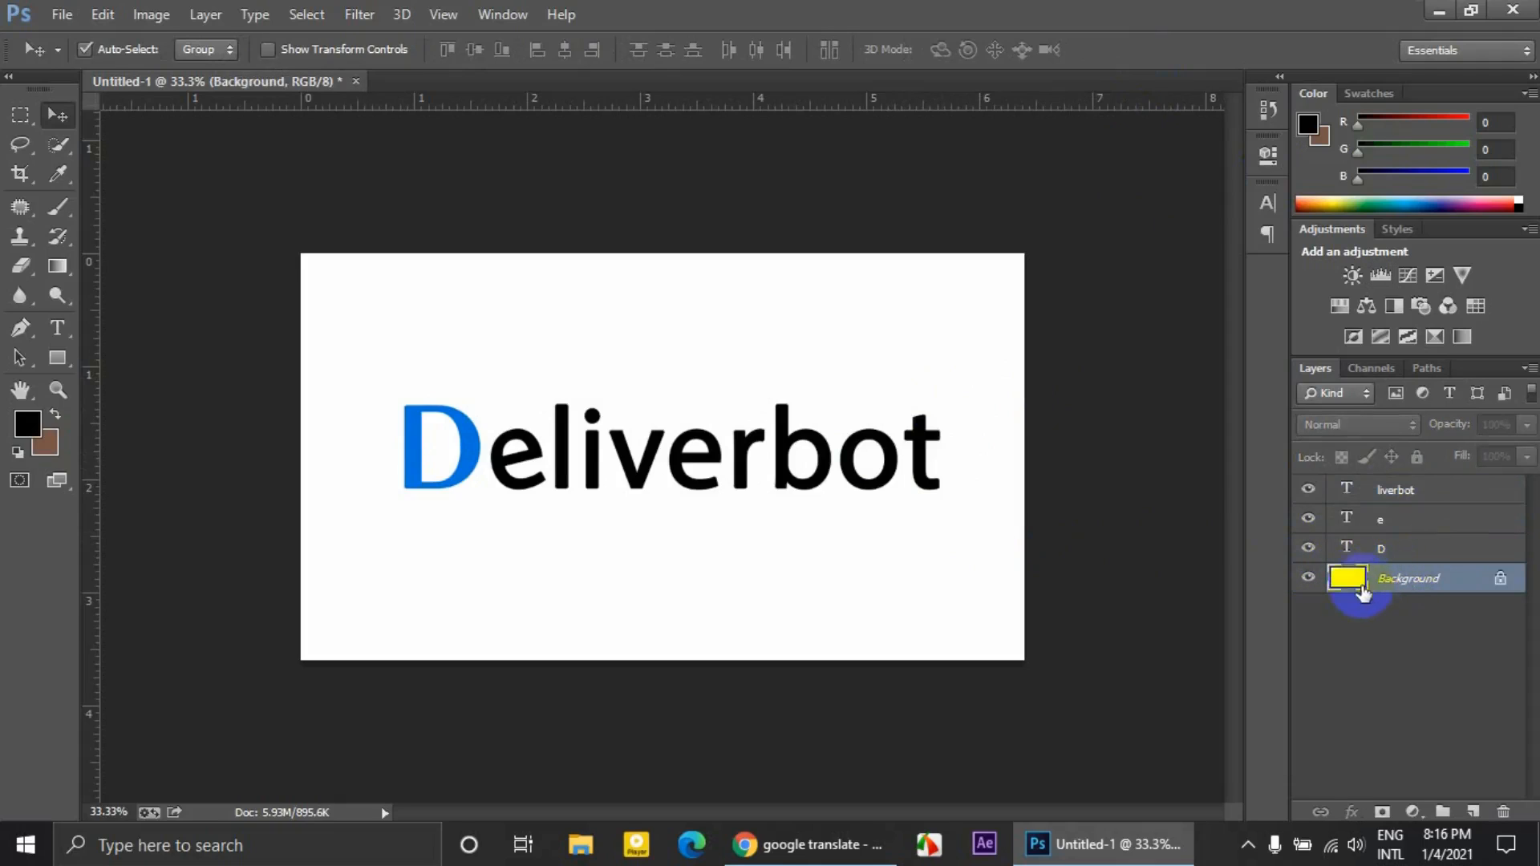
pyautogui.click(1309, 579)
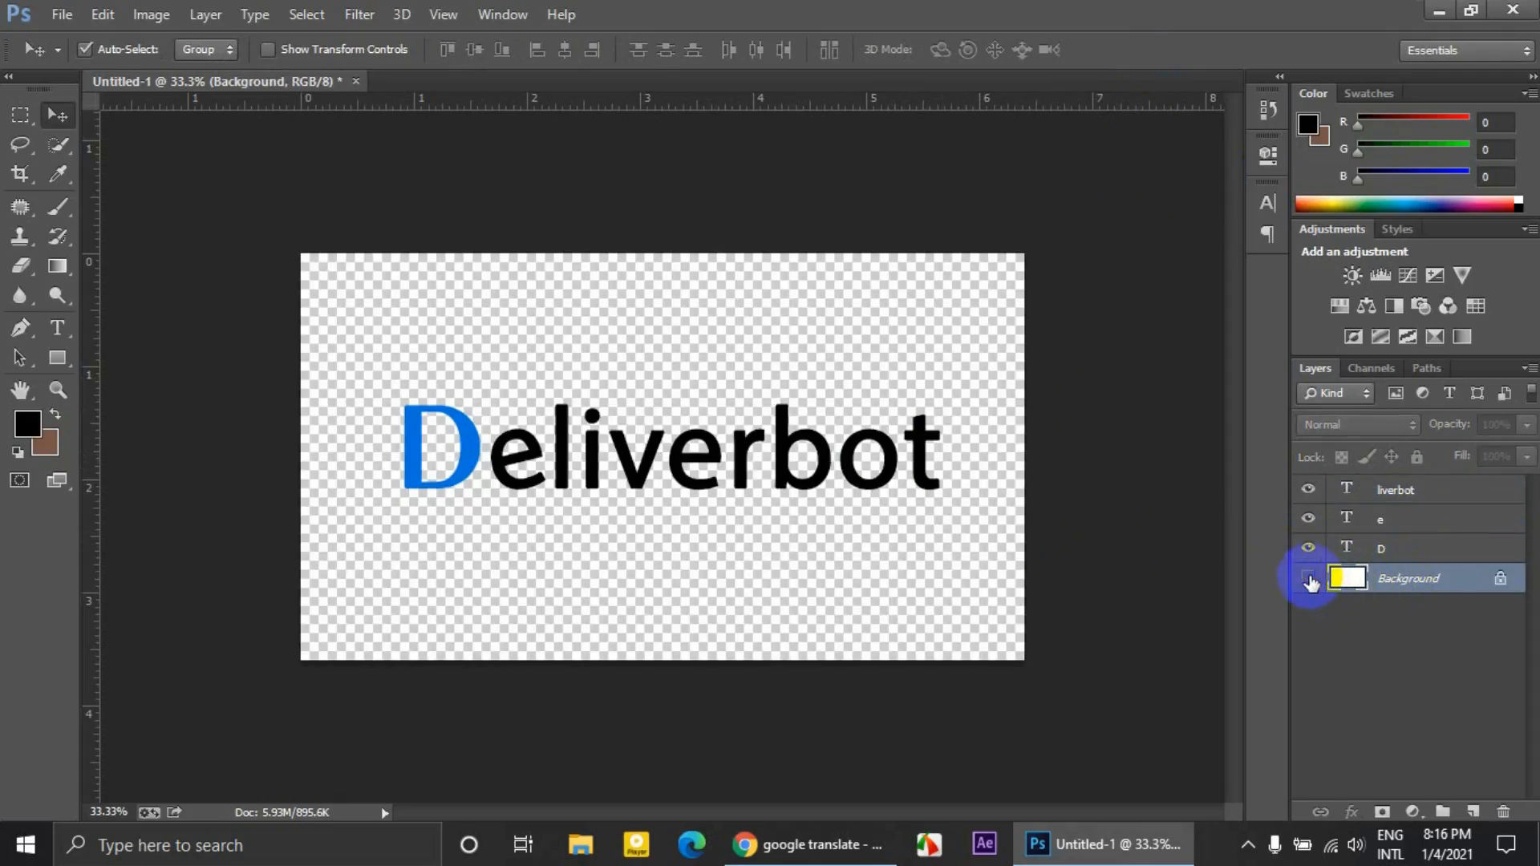
pyautogui.click(62, 14)
pyautogui.click(122, 281)
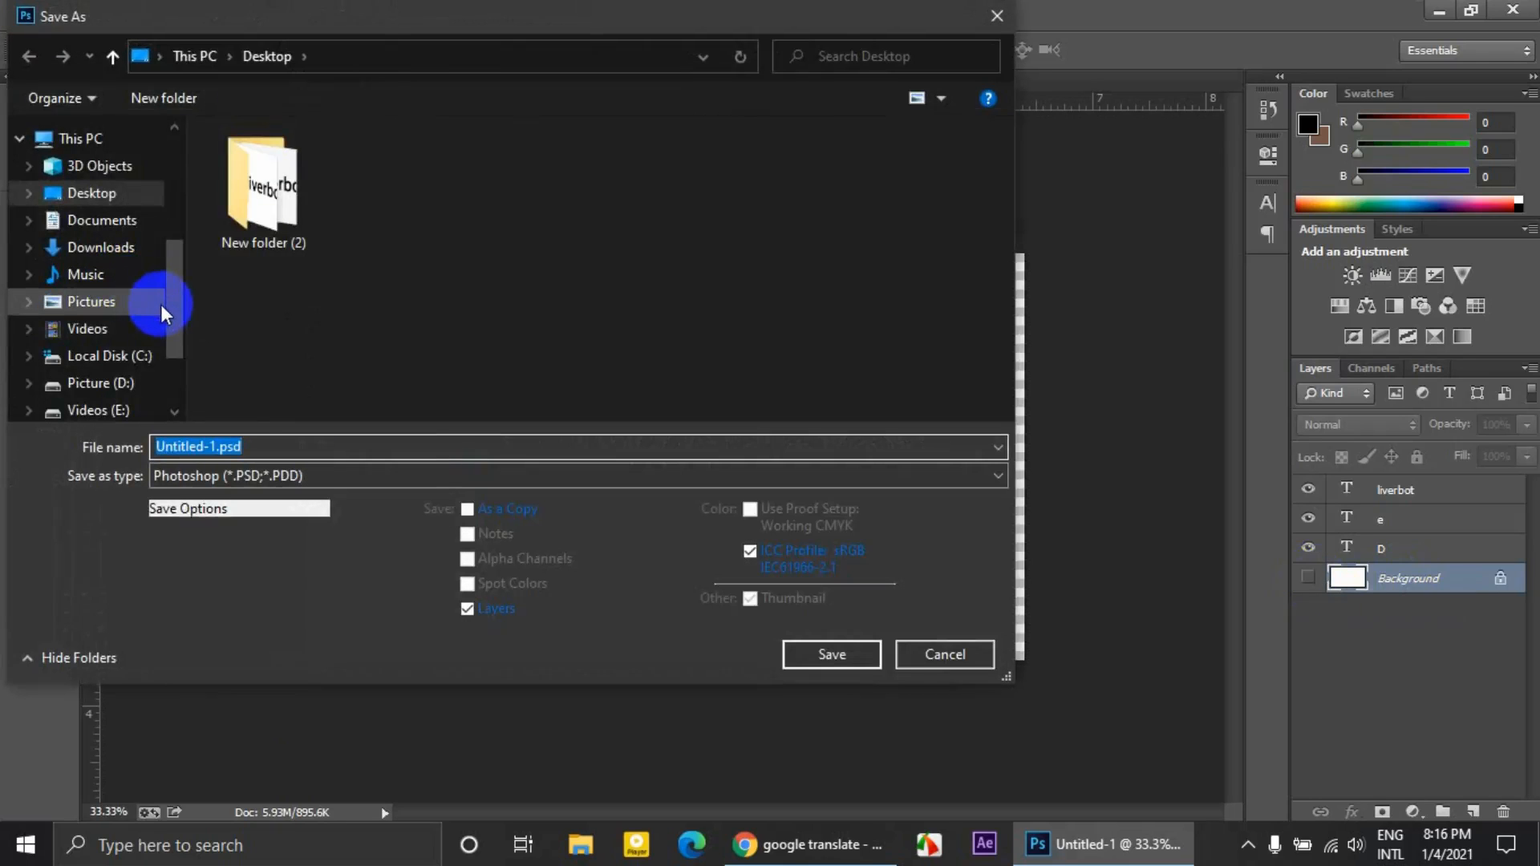
pyautogui.click(261, 477)
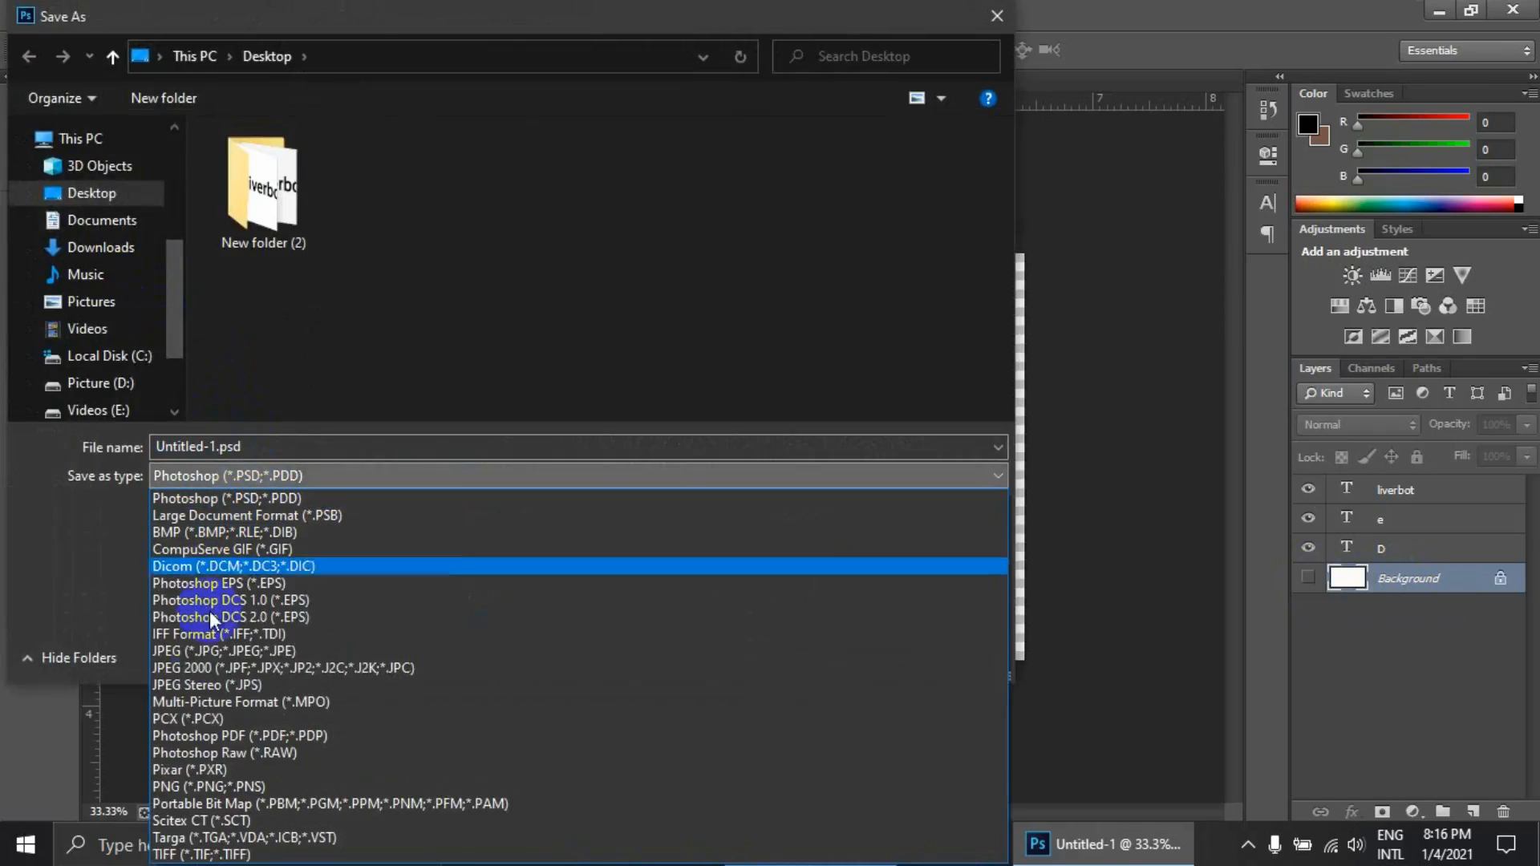
pyautogui.click(193, 785)
pyautogui.doubleClick(257, 447)
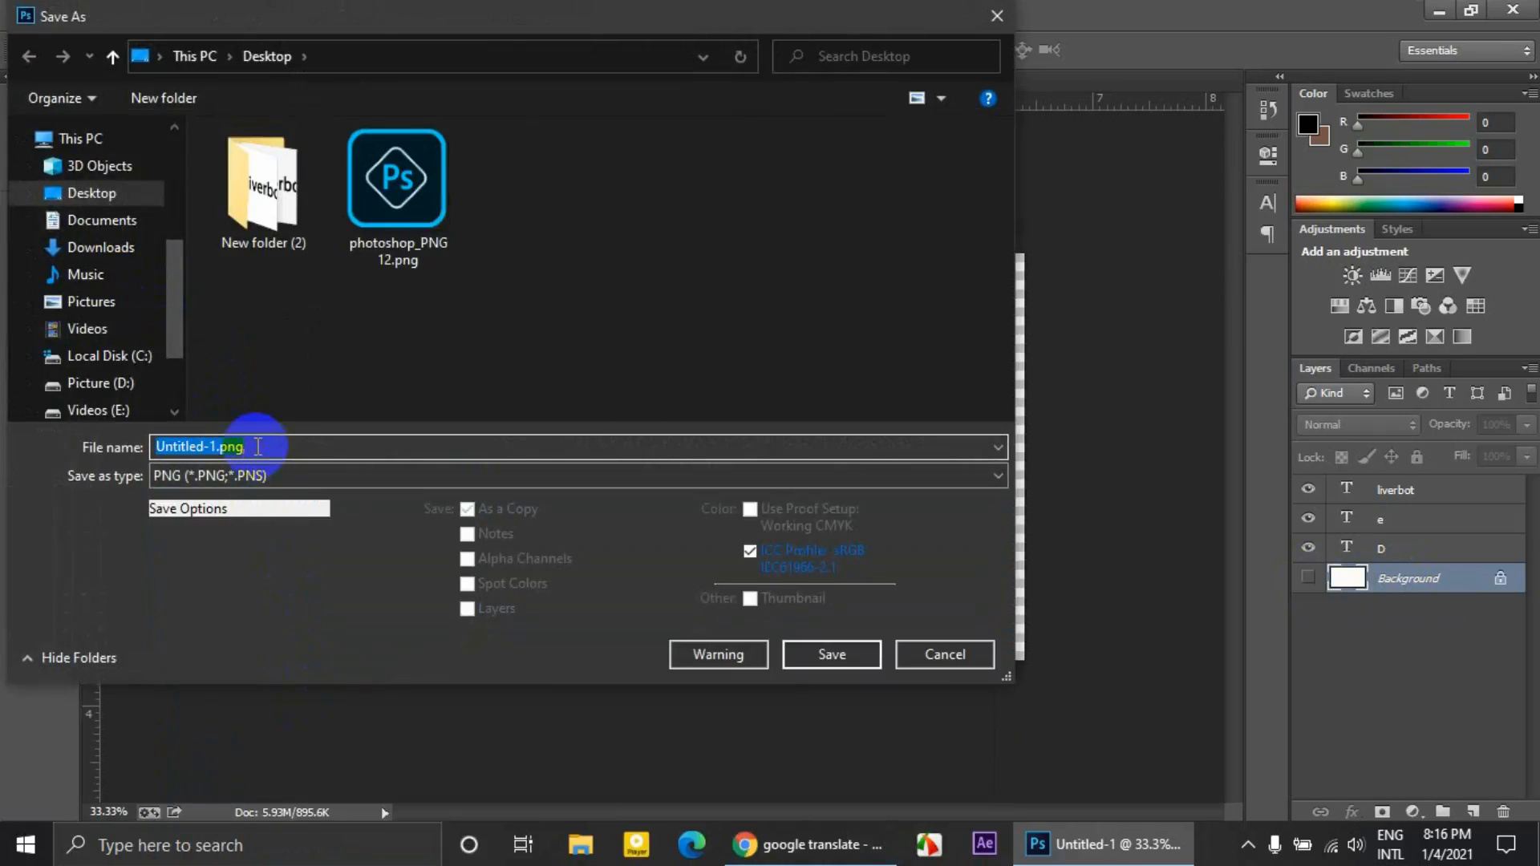
pyautogui.write('Deliverbot')
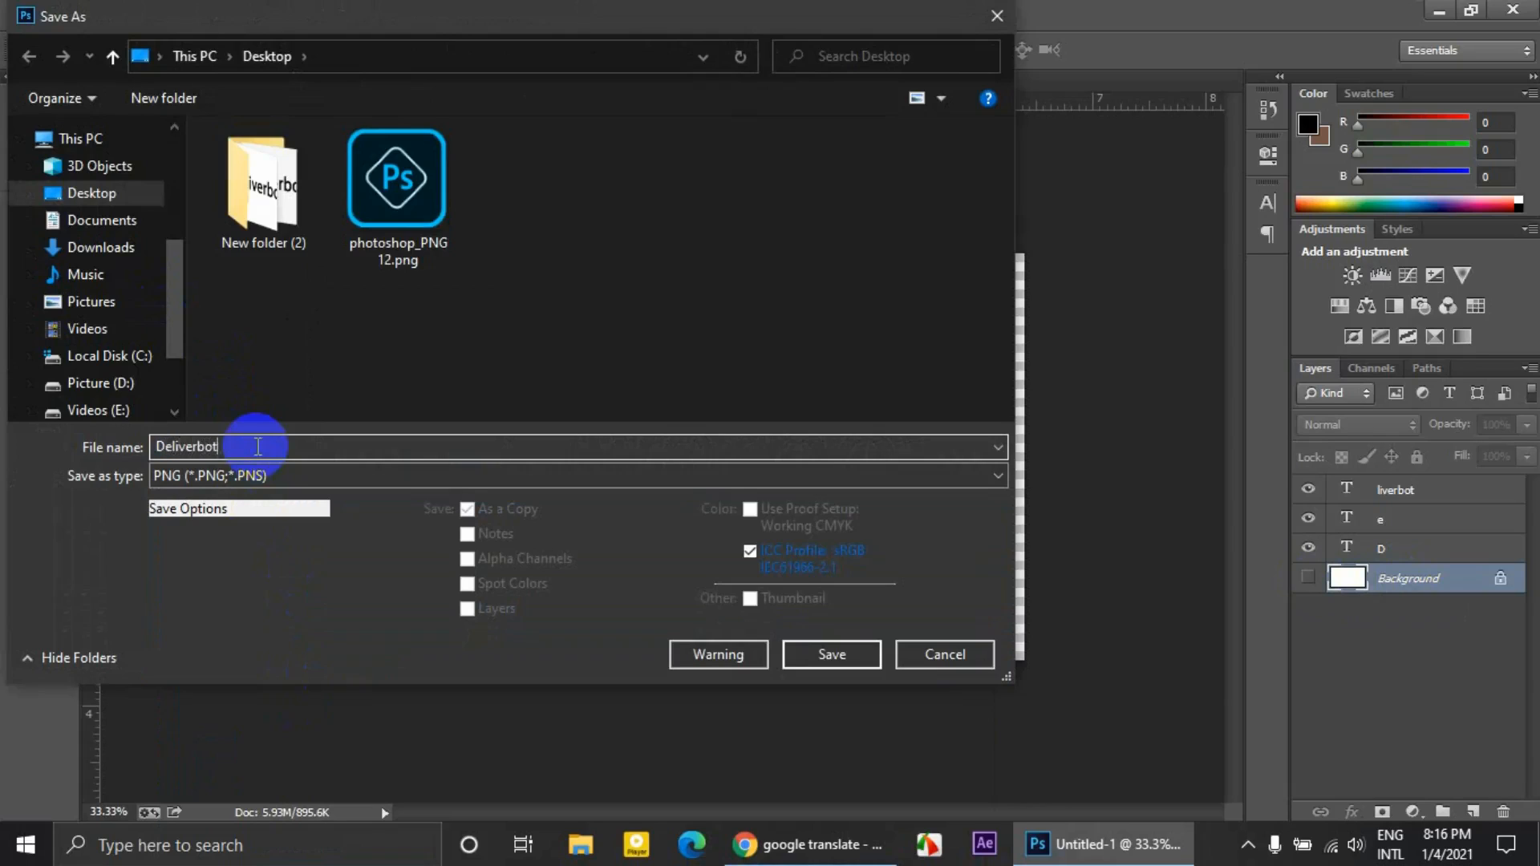
pyautogui.click(96, 197)
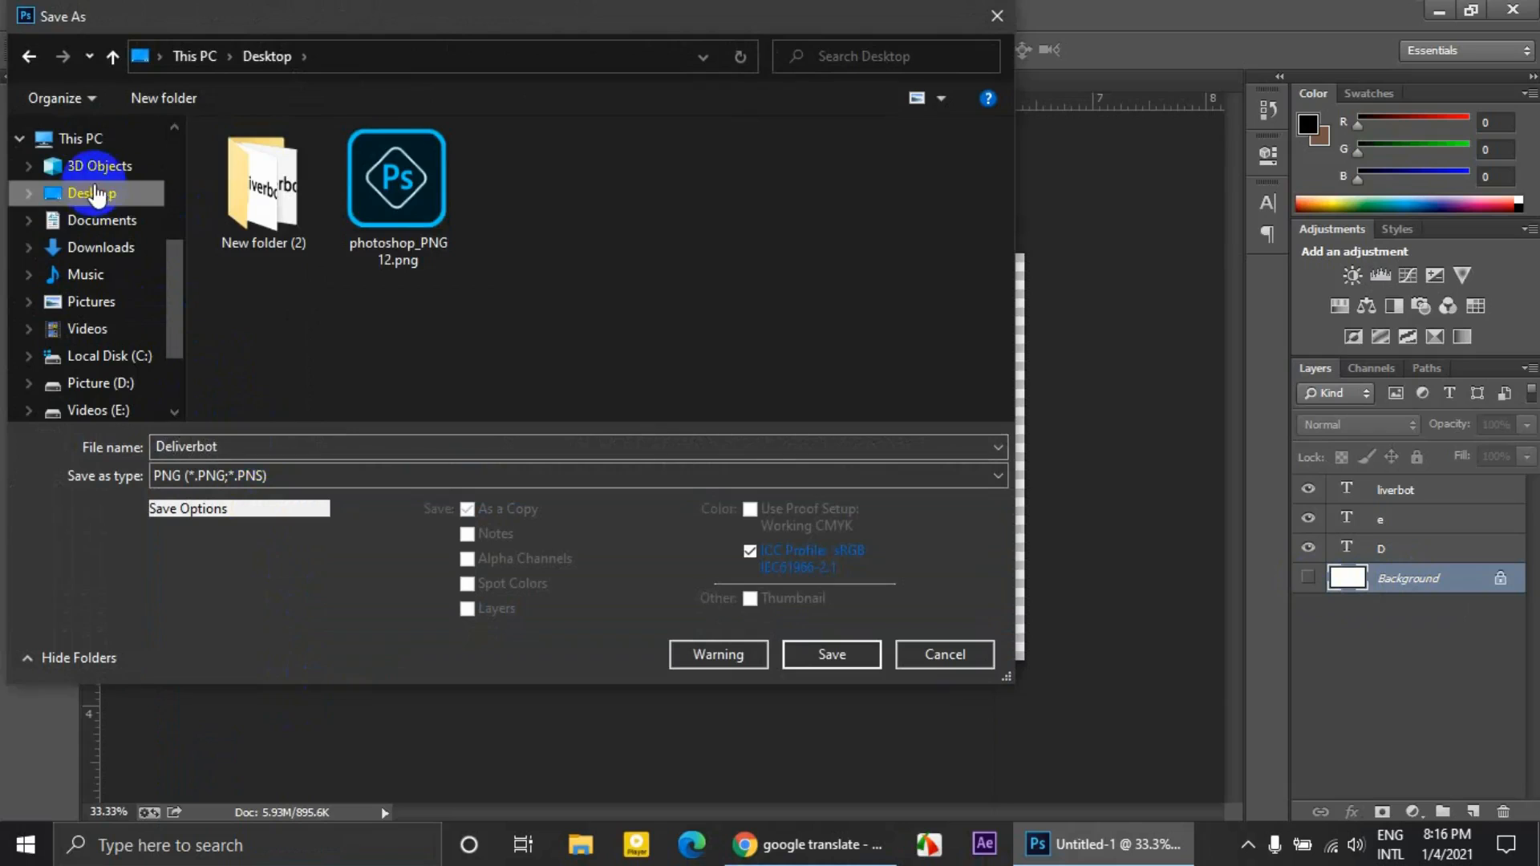
pyautogui.click(846, 652)
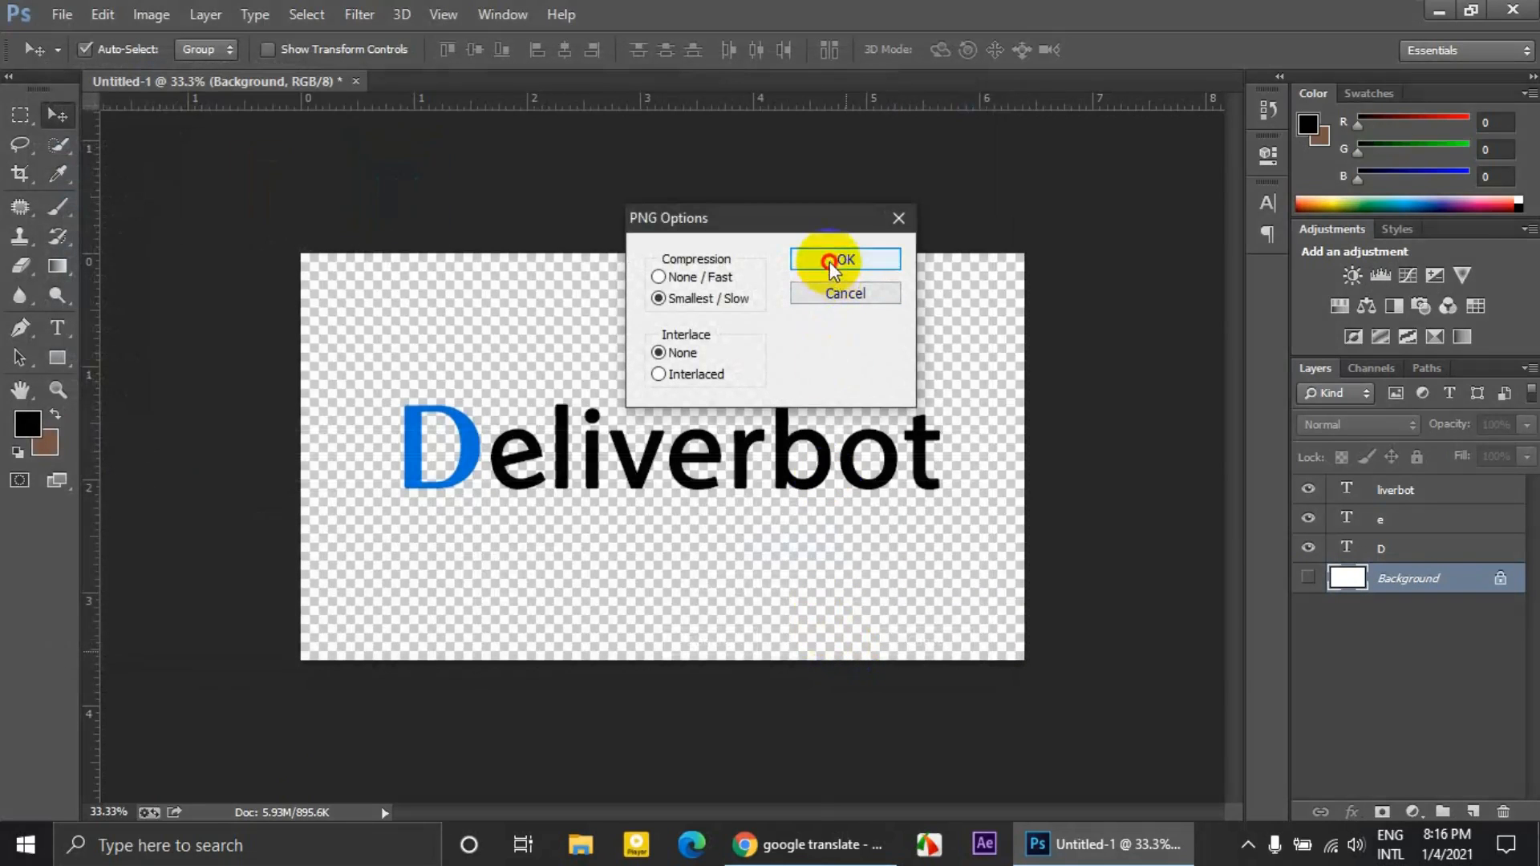
pyautogui.click(831, 261)
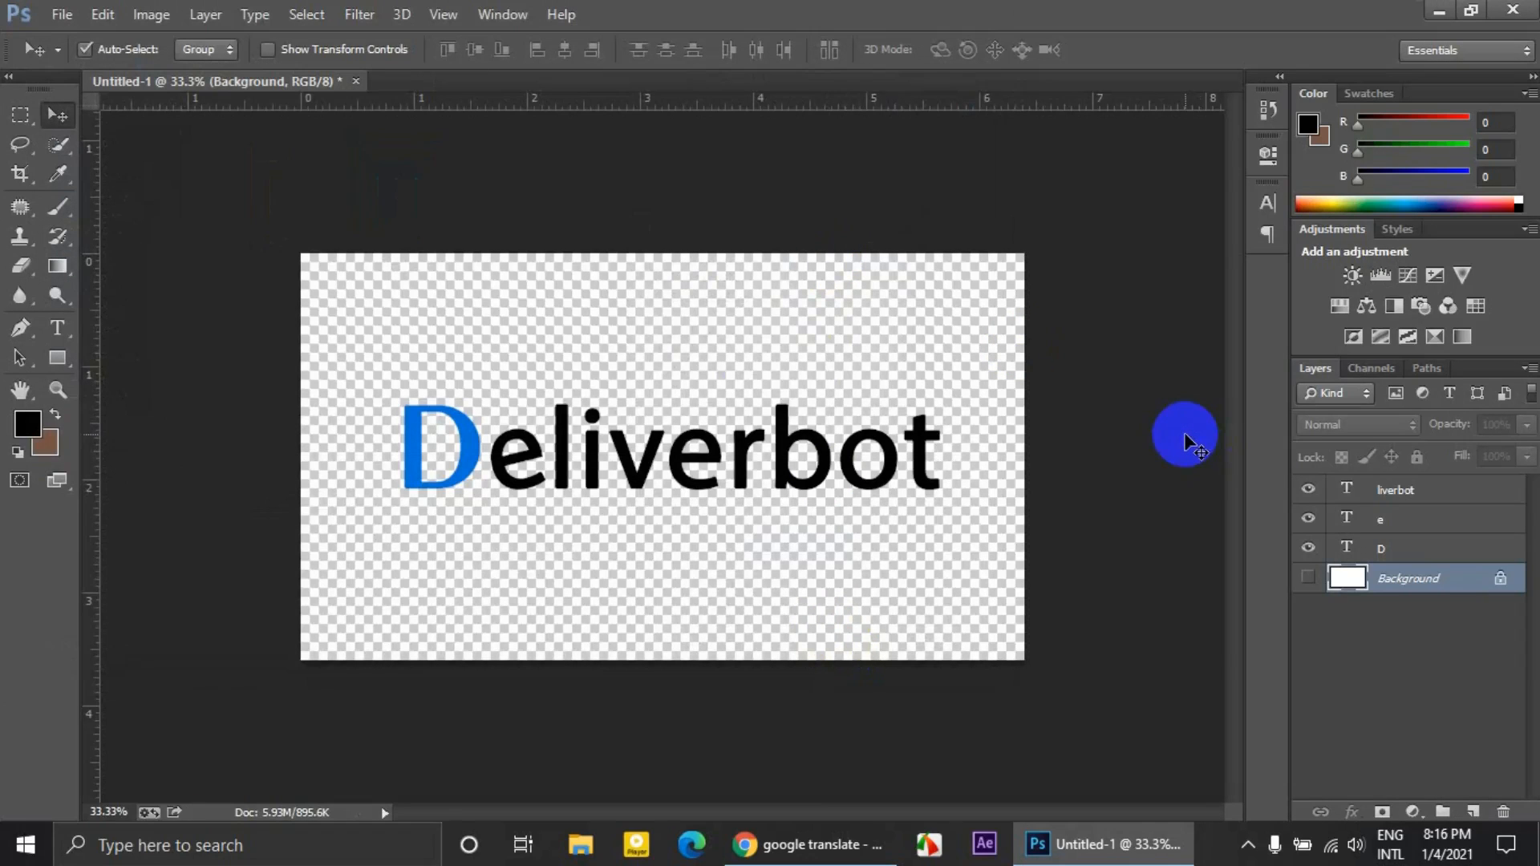
# Switch to File Explorer and open the debossed-logo-mockup-linen-paper folder on drive F under My work, Logo design, Logo muckup, LOGO, New folder.
pyautogui.click(582, 844)
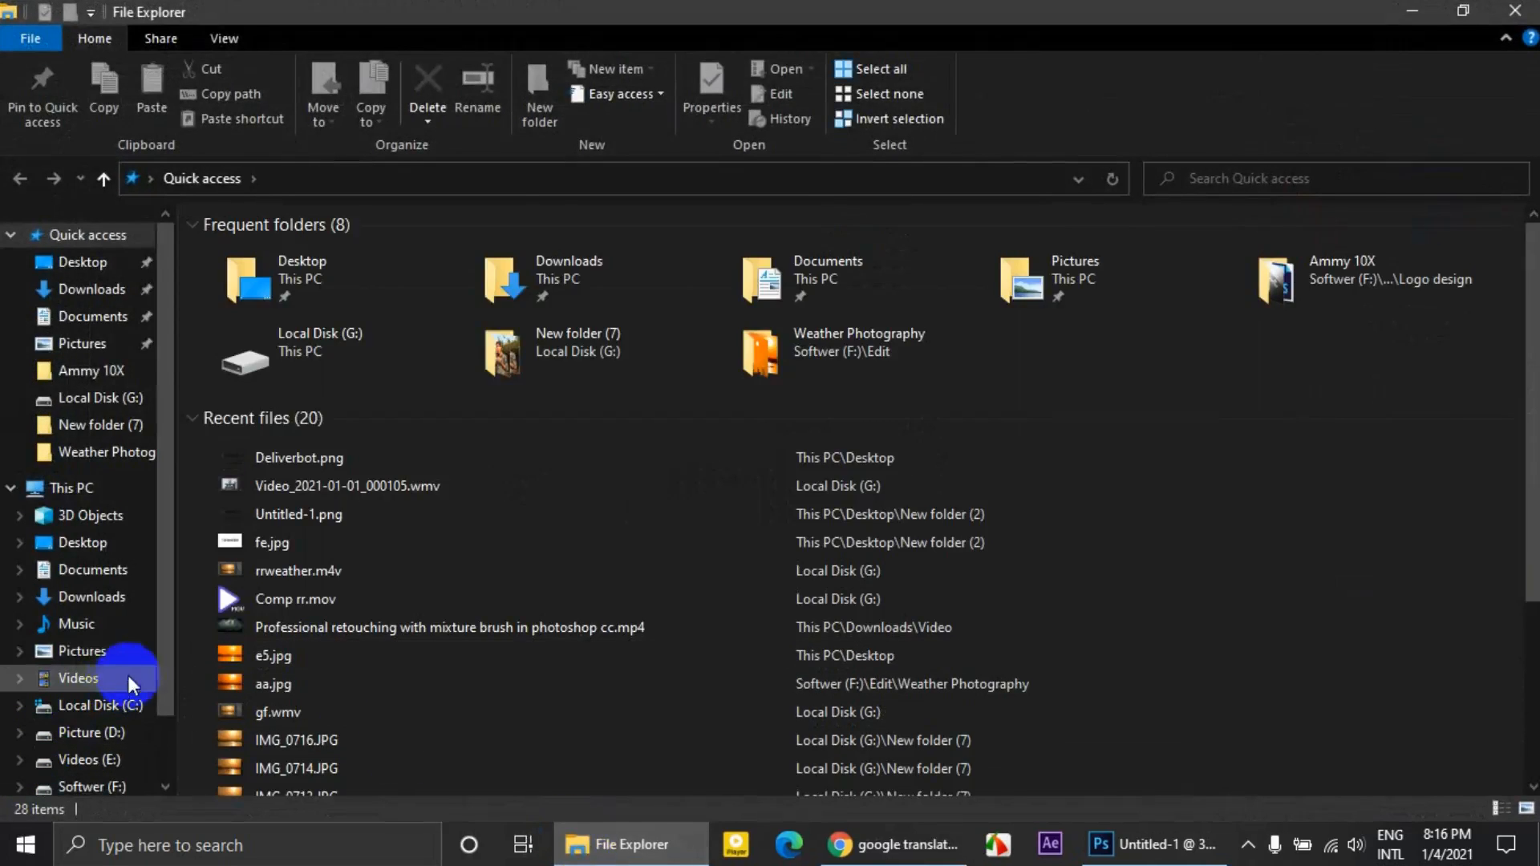
pyautogui.scroll(-2, 89, 682)
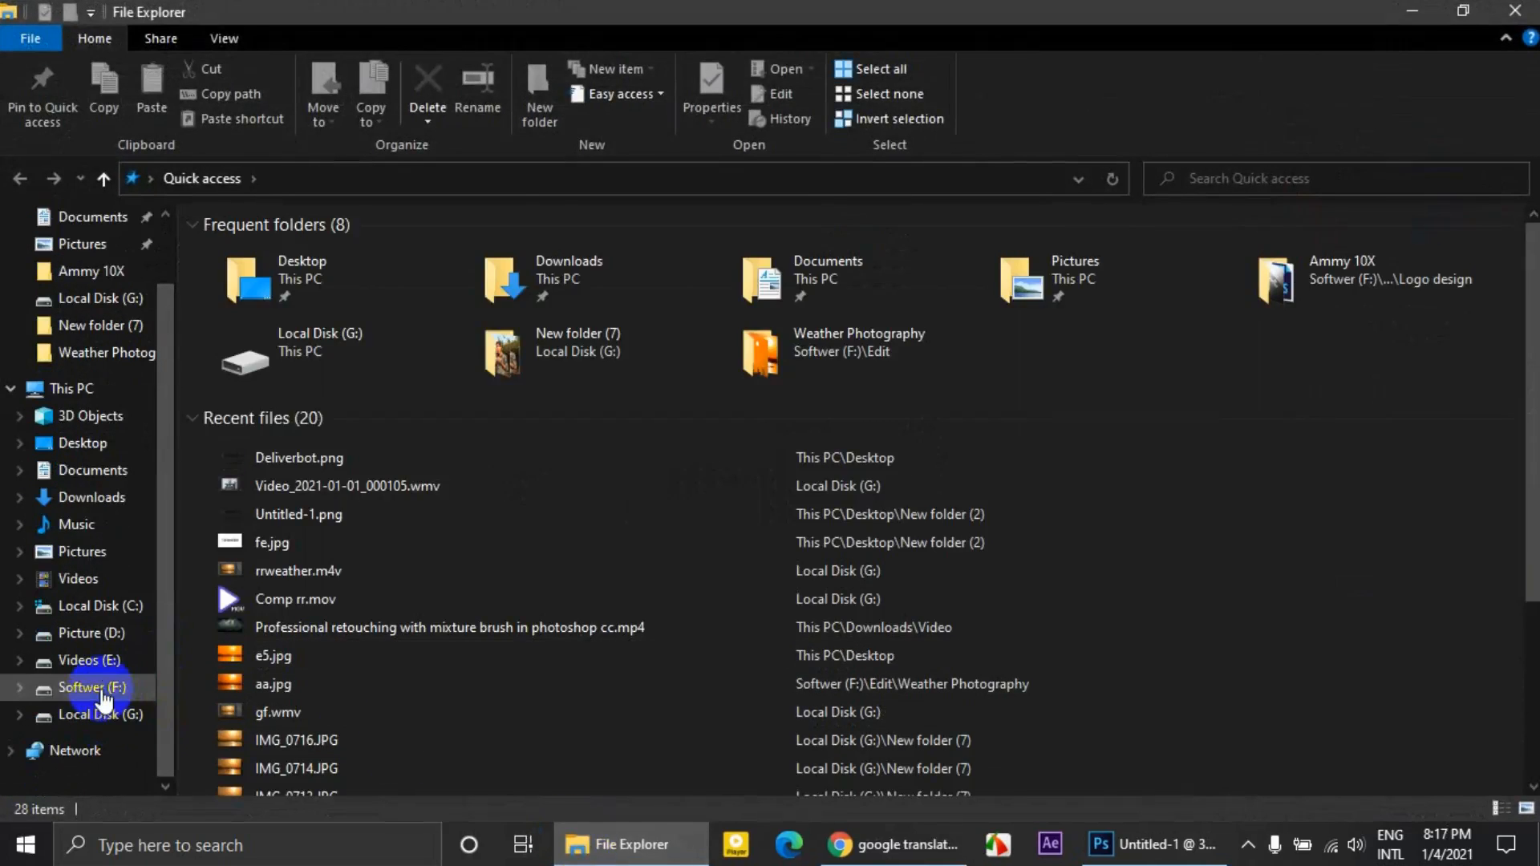
pyautogui.click(95, 688)
pyautogui.doubleClick(502, 582)
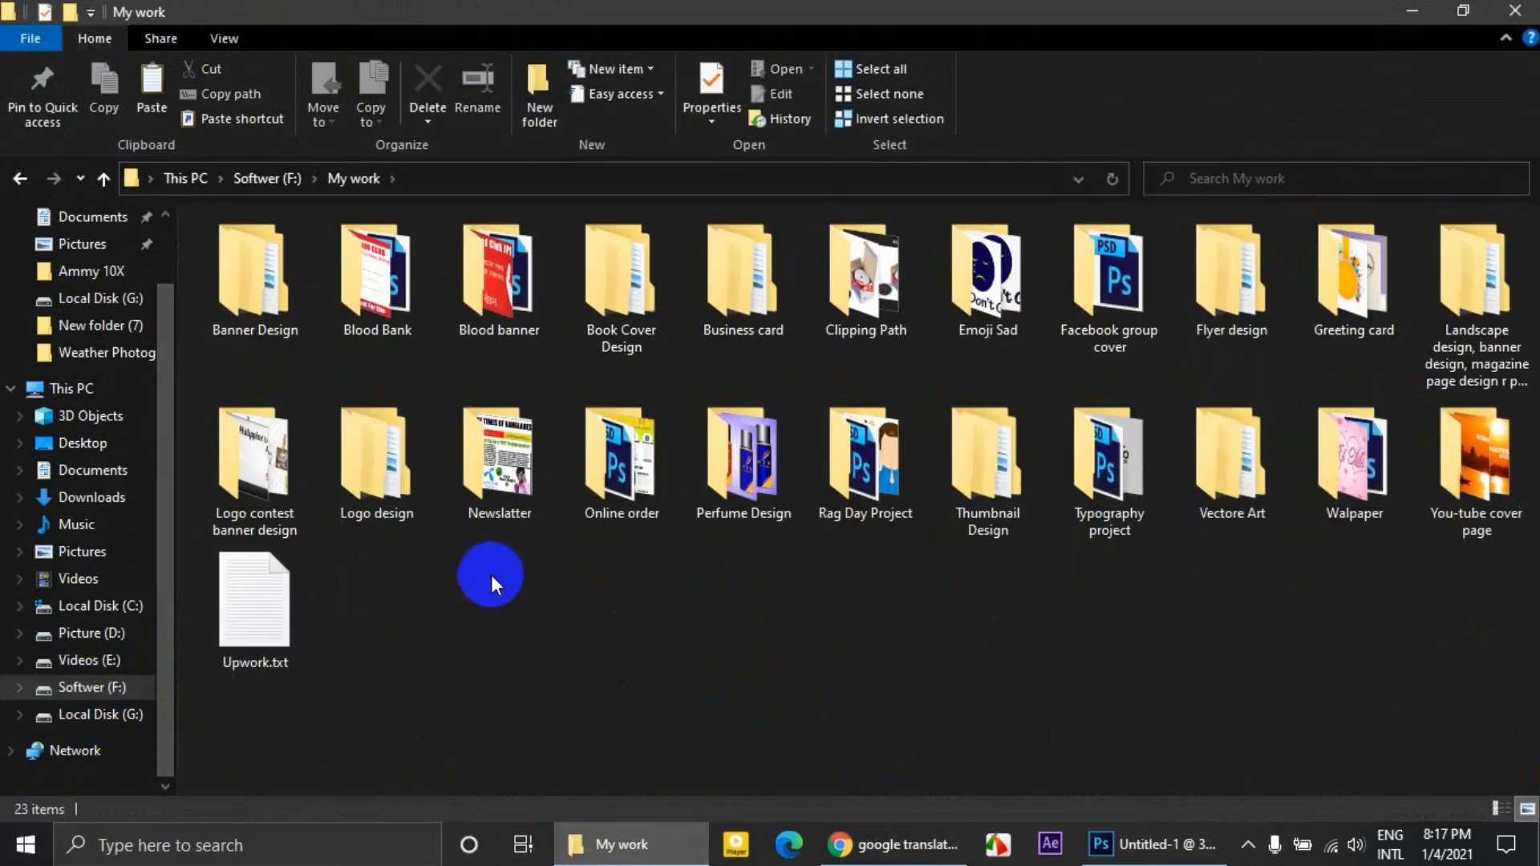
pyautogui.doubleClick(383, 499)
pyautogui.click(929, 413)
pyautogui.doubleClick(928, 411)
pyautogui.doubleClick(361, 306)
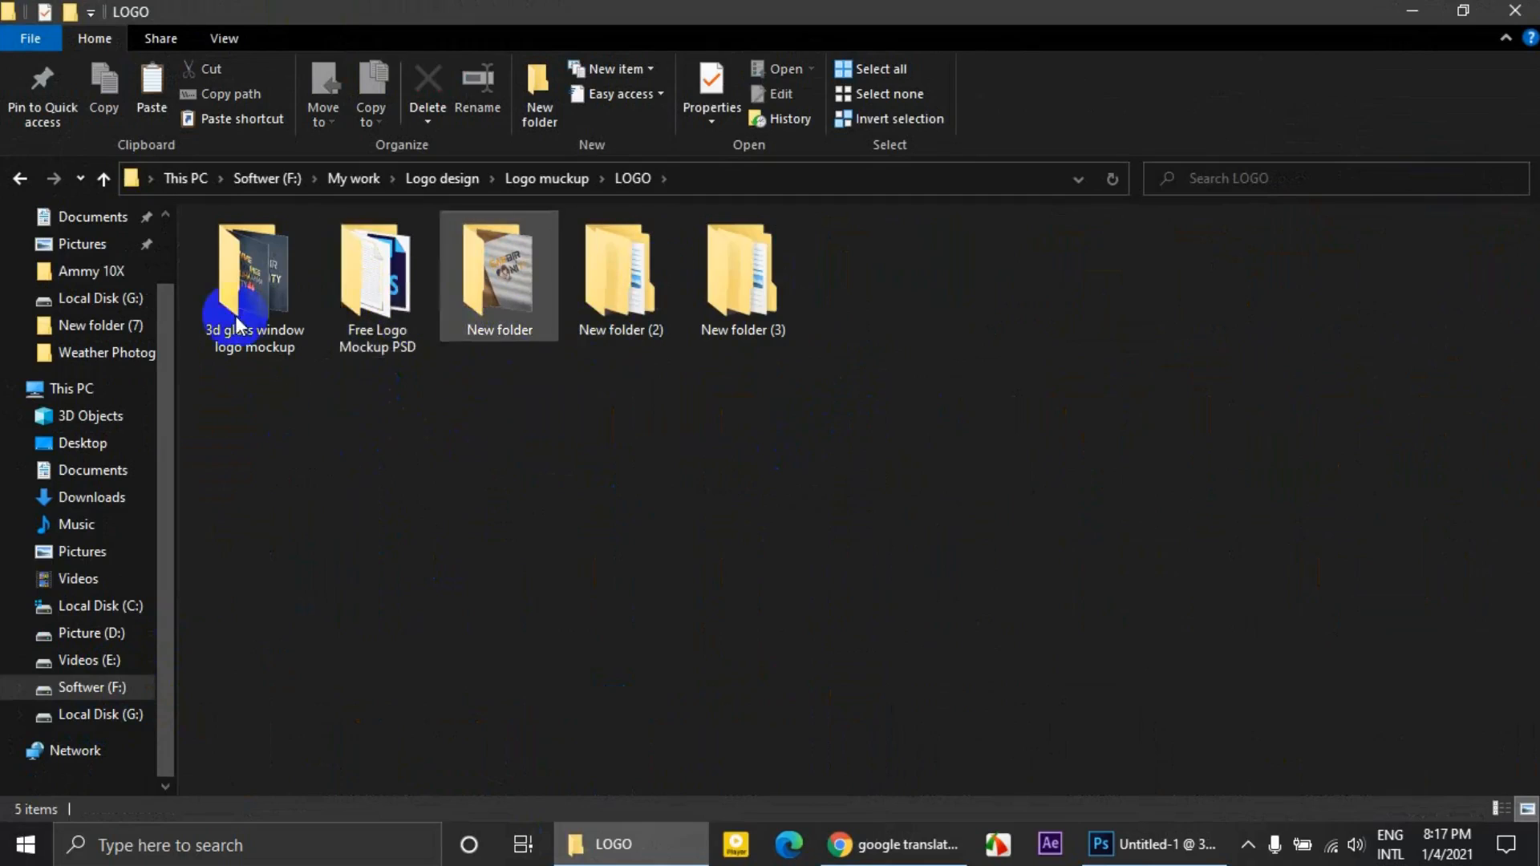
pyautogui.doubleClick(487, 310)
pyautogui.doubleClick(255, 276)
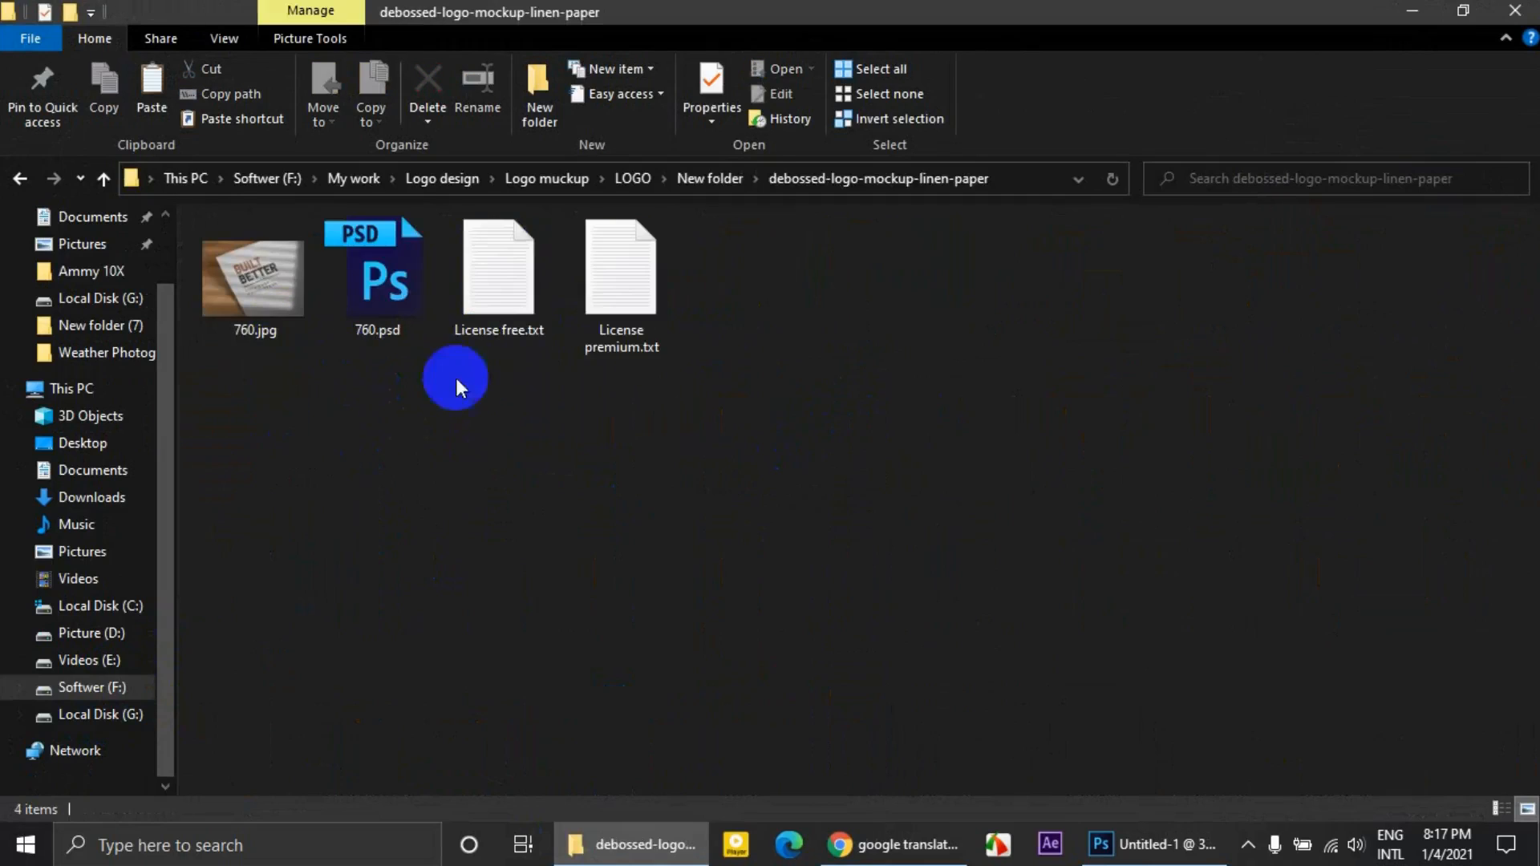
# Open 760.psd in Photoshop and open the contents of its Your logo here smart object for editing.
pyautogui.click(377, 292)
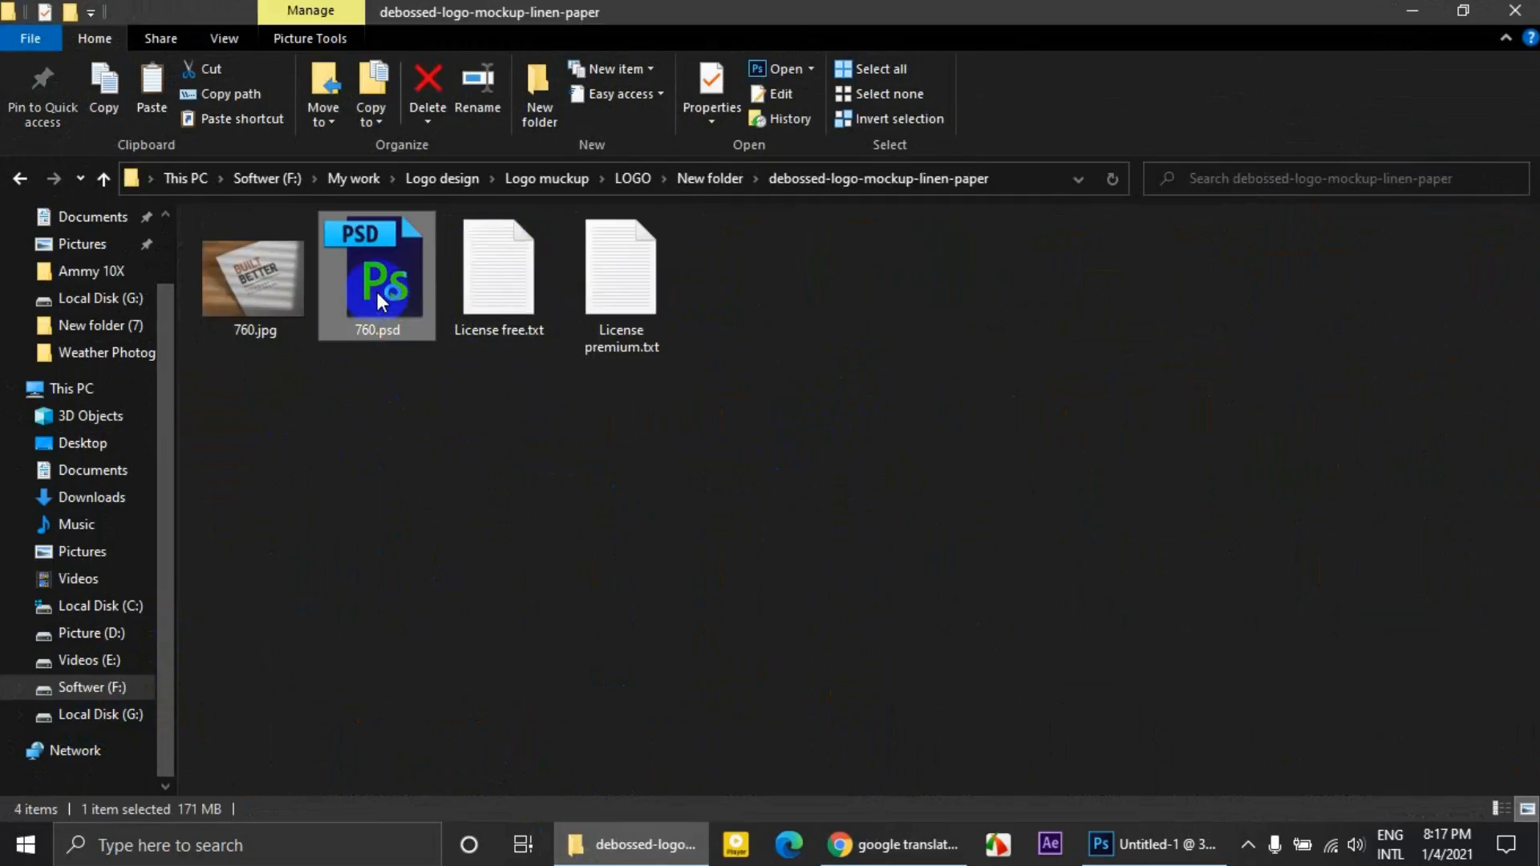
pyautogui.doubleClick(377, 292)
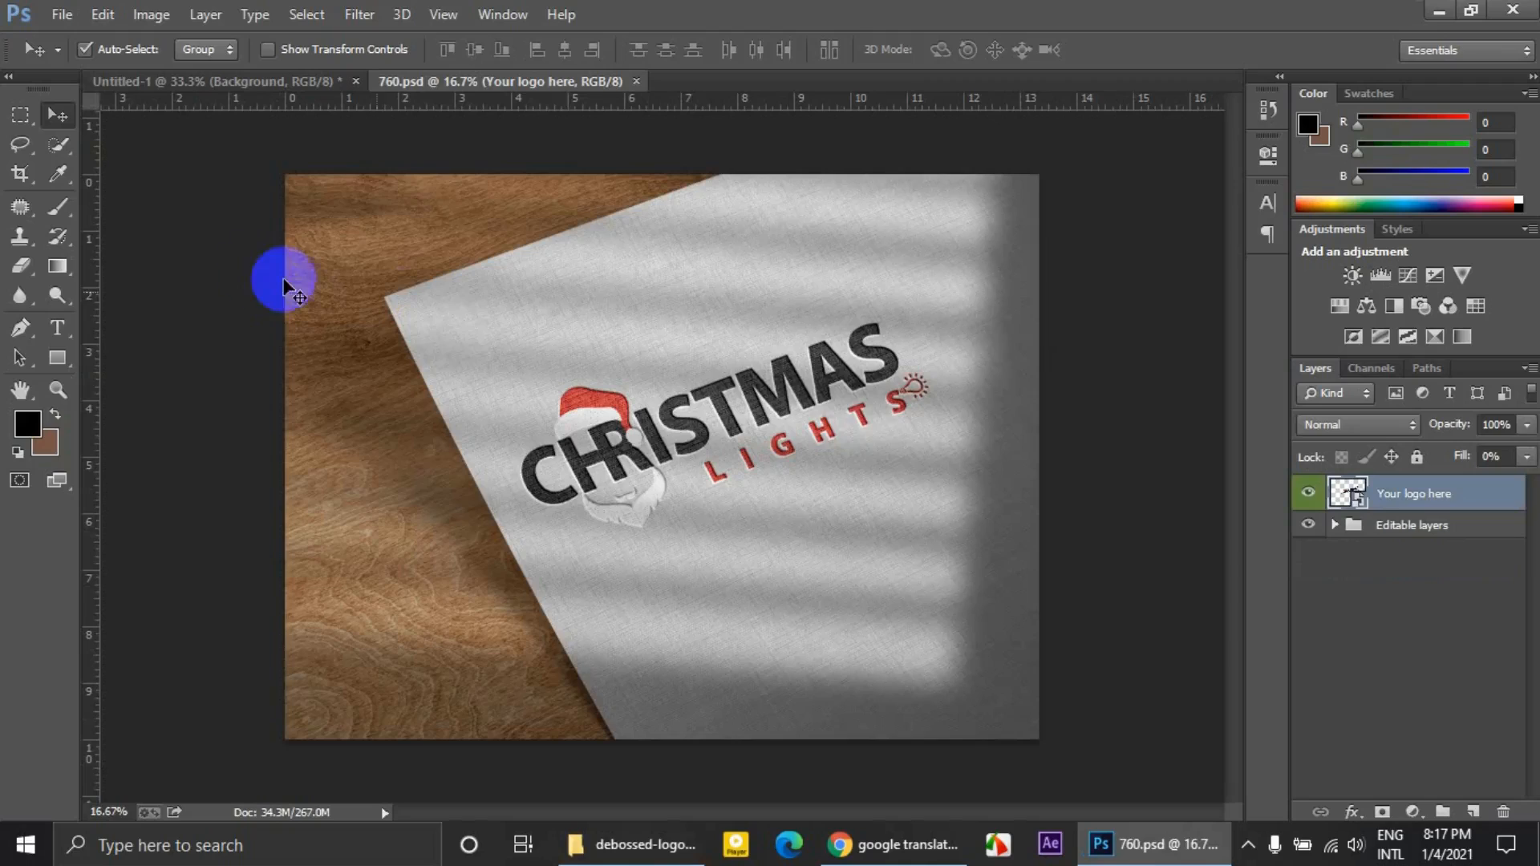
pyautogui.click(1391, 535)
pyautogui.click(1319, 497)
pyautogui.click(1443, 527)
pyautogui.click(1430, 498)
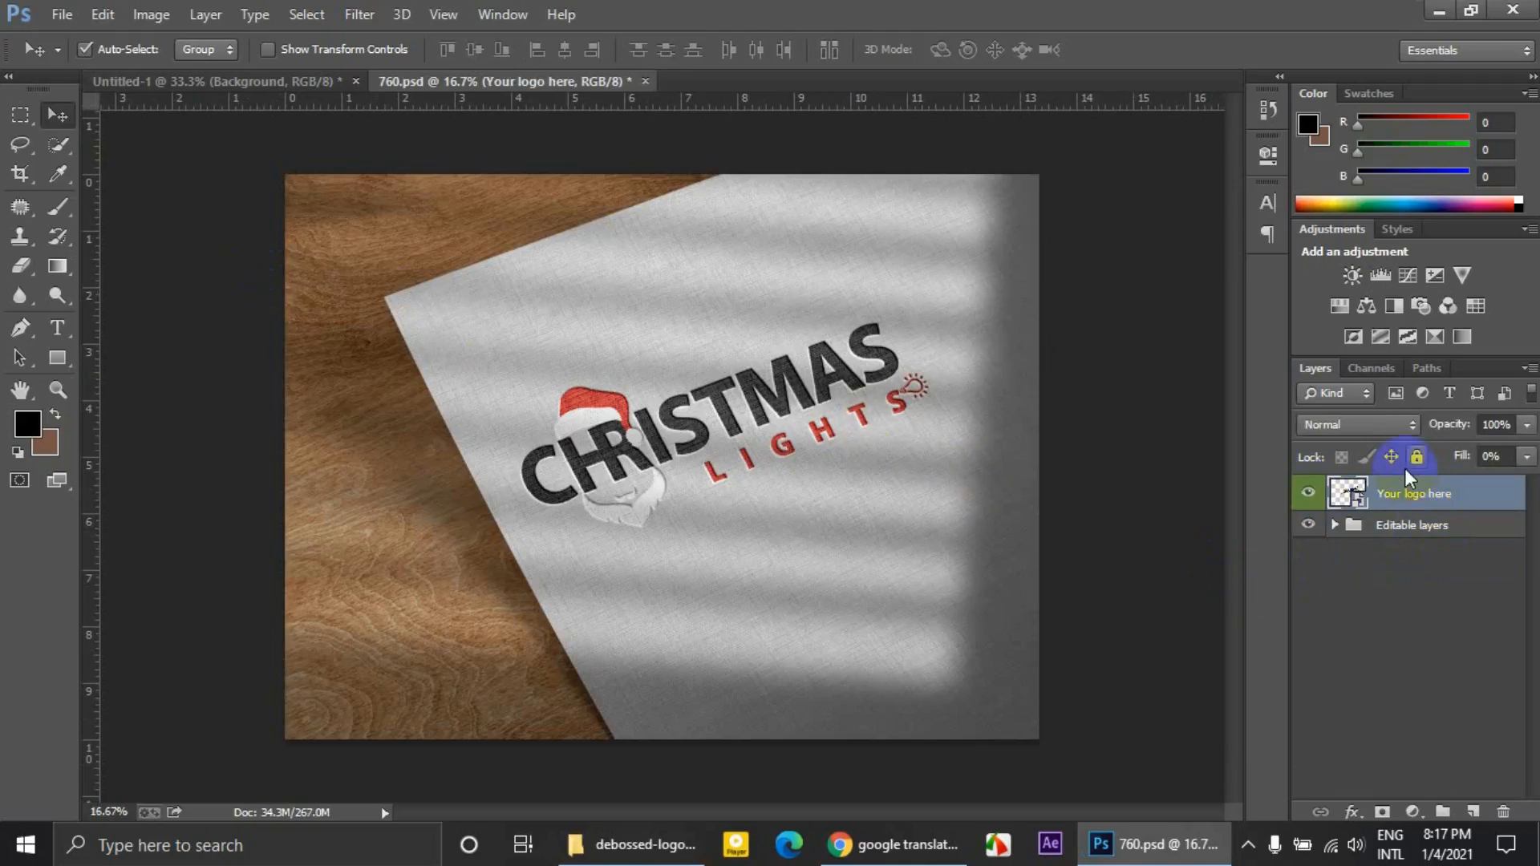
pyautogui.click(1420, 500)
pyautogui.click(1352, 496)
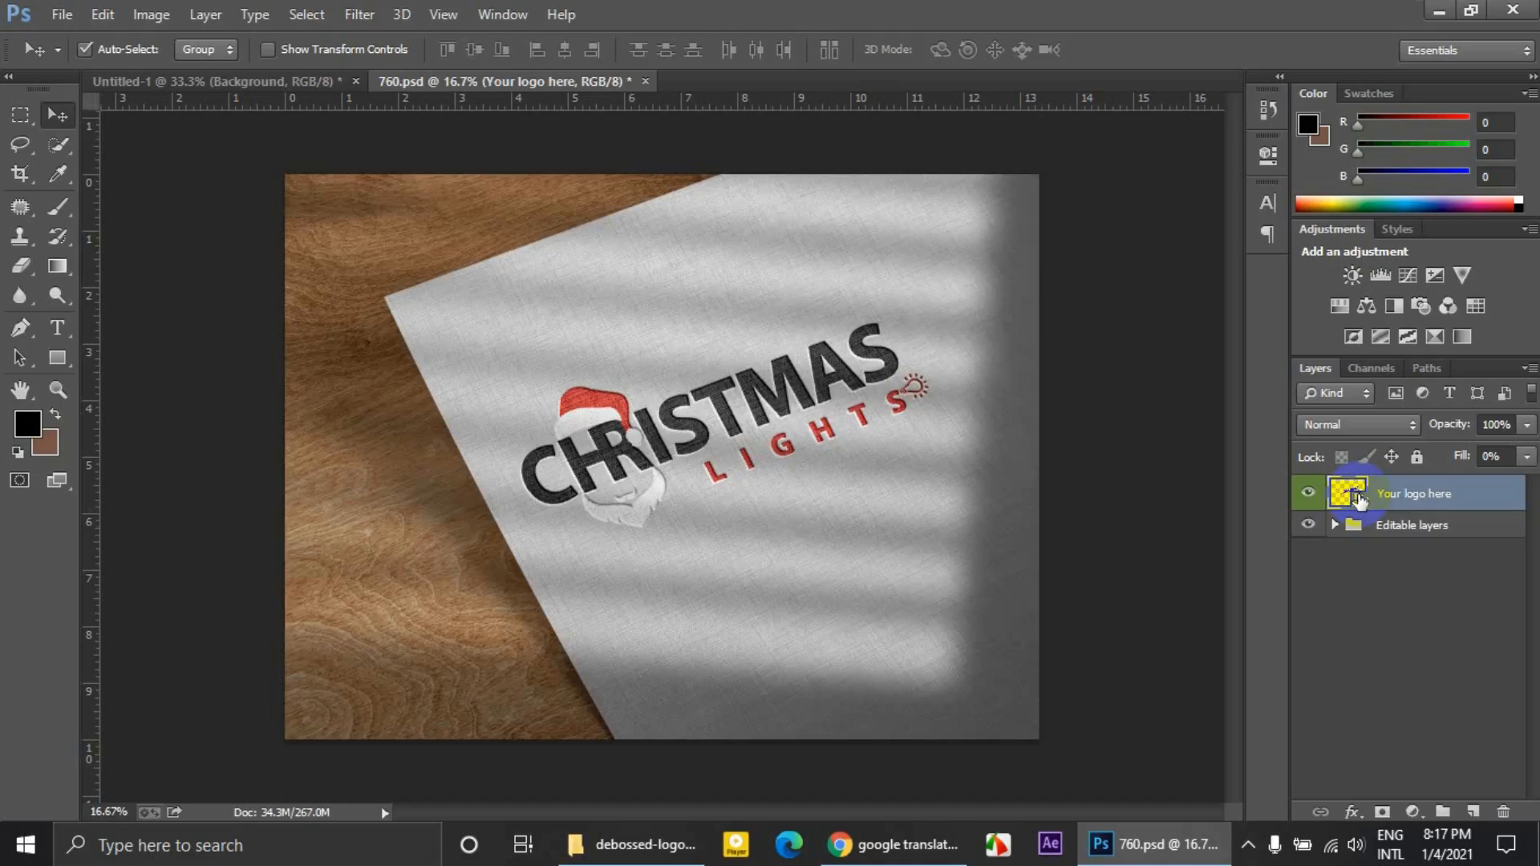
pyautogui.doubleClick(1357, 498)
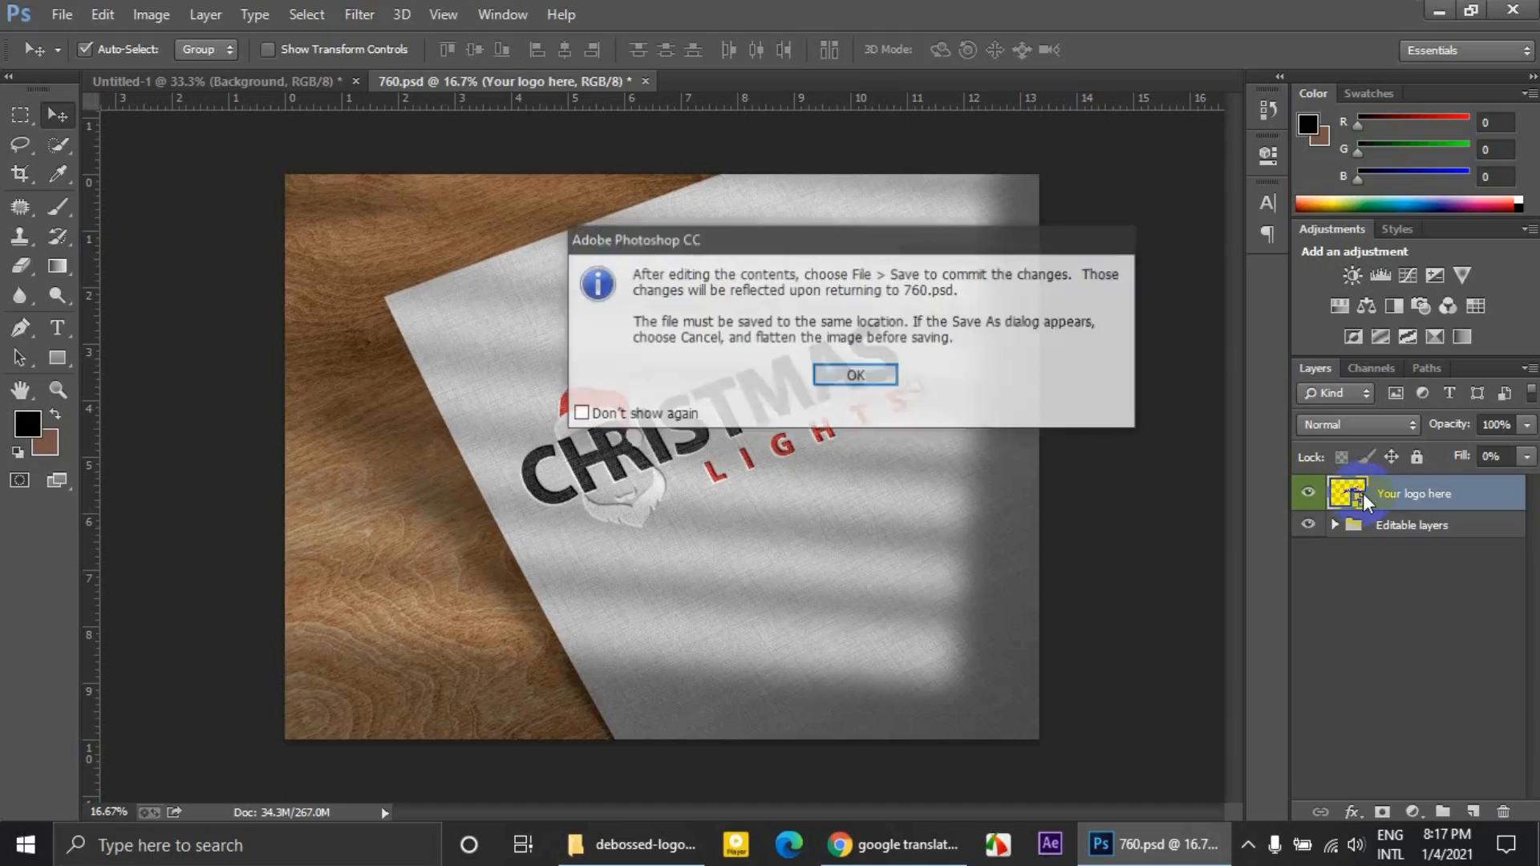
pyautogui.click(836, 383)
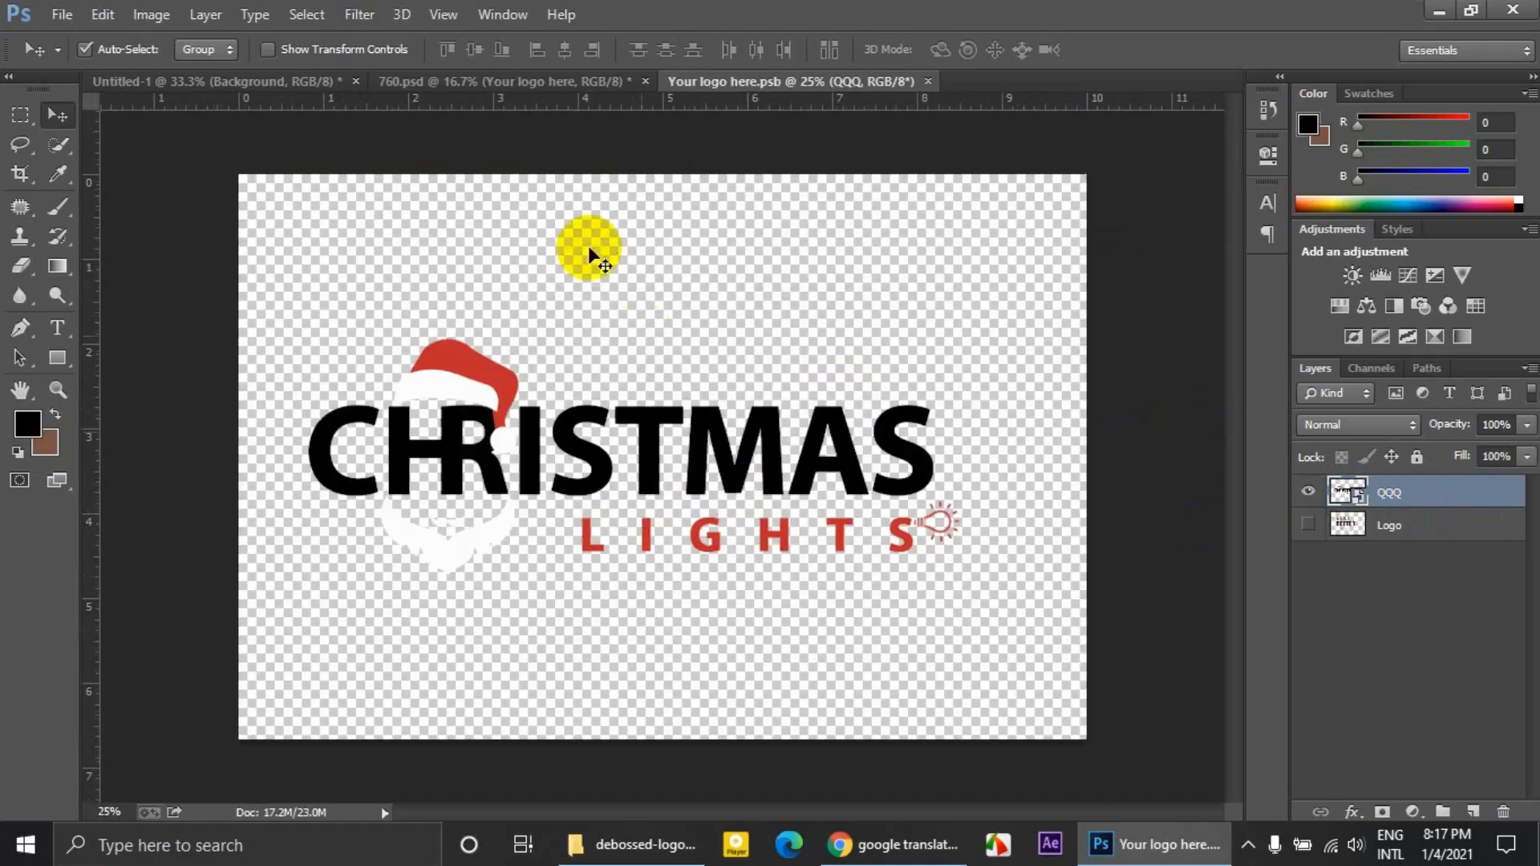
pyautogui.click(560, 84)
pyautogui.click(710, 81)
pyautogui.click(582, 83)
pyautogui.click(691, 83)
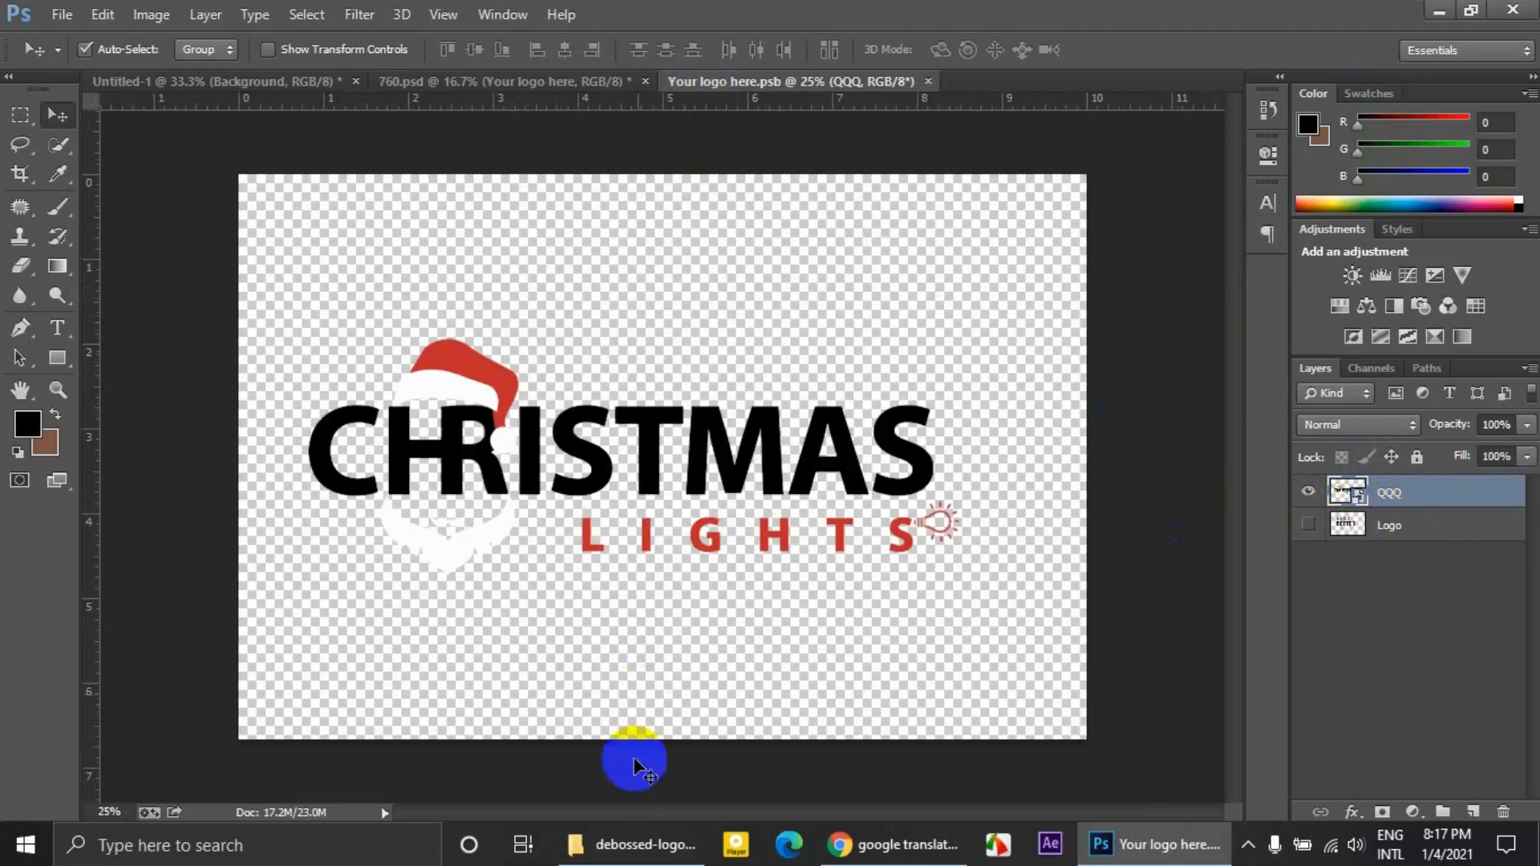
# Place Deliverbot.png from the Desktop into Your logo here.psb, scaled to 168.80% and roughly centred over the sample logo.
pyautogui.click(598, 858)
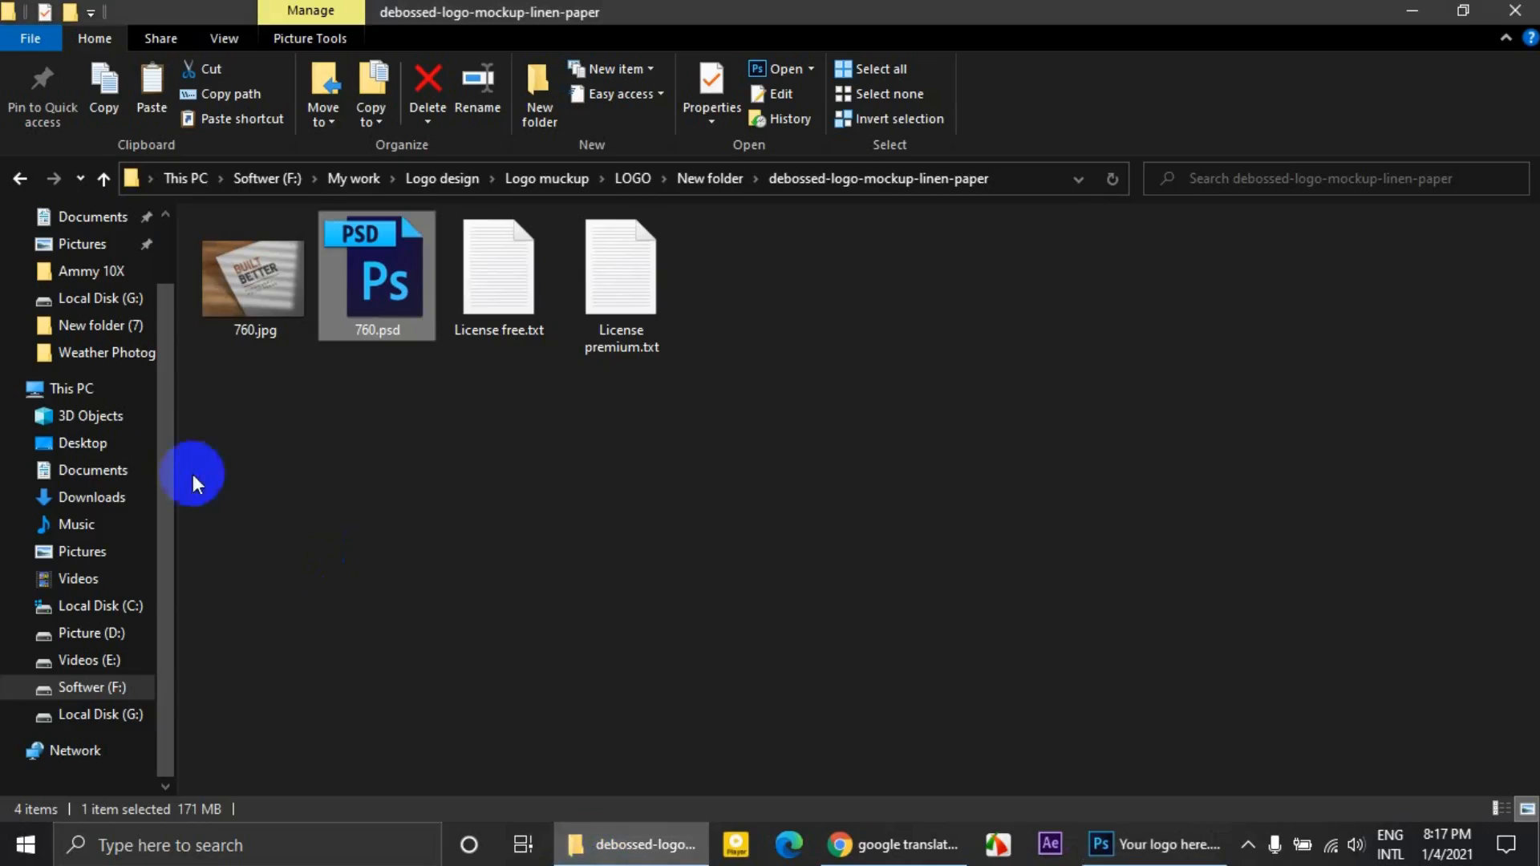
pyautogui.click(88, 445)
pyautogui.moveTo(373, 336); pyautogui.dragTo(624, 456)
pyautogui.moveTo(937, 305); pyautogui.dragTo(1158, 261)
pyautogui.moveTo(1003, 363); pyautogui.dragTo(993, 364)
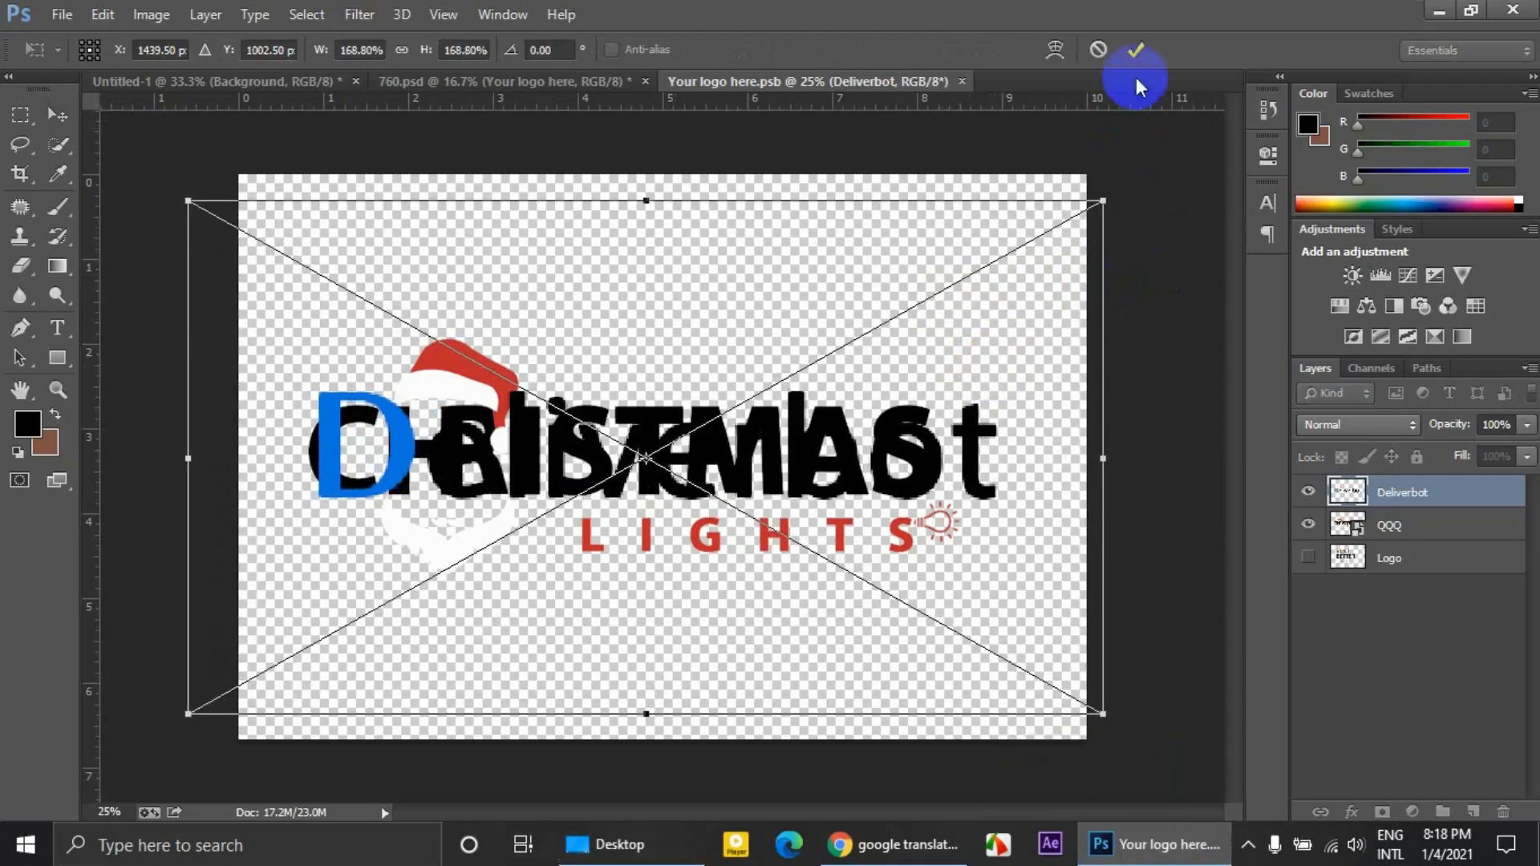
pyautogui.click(1137, 50)
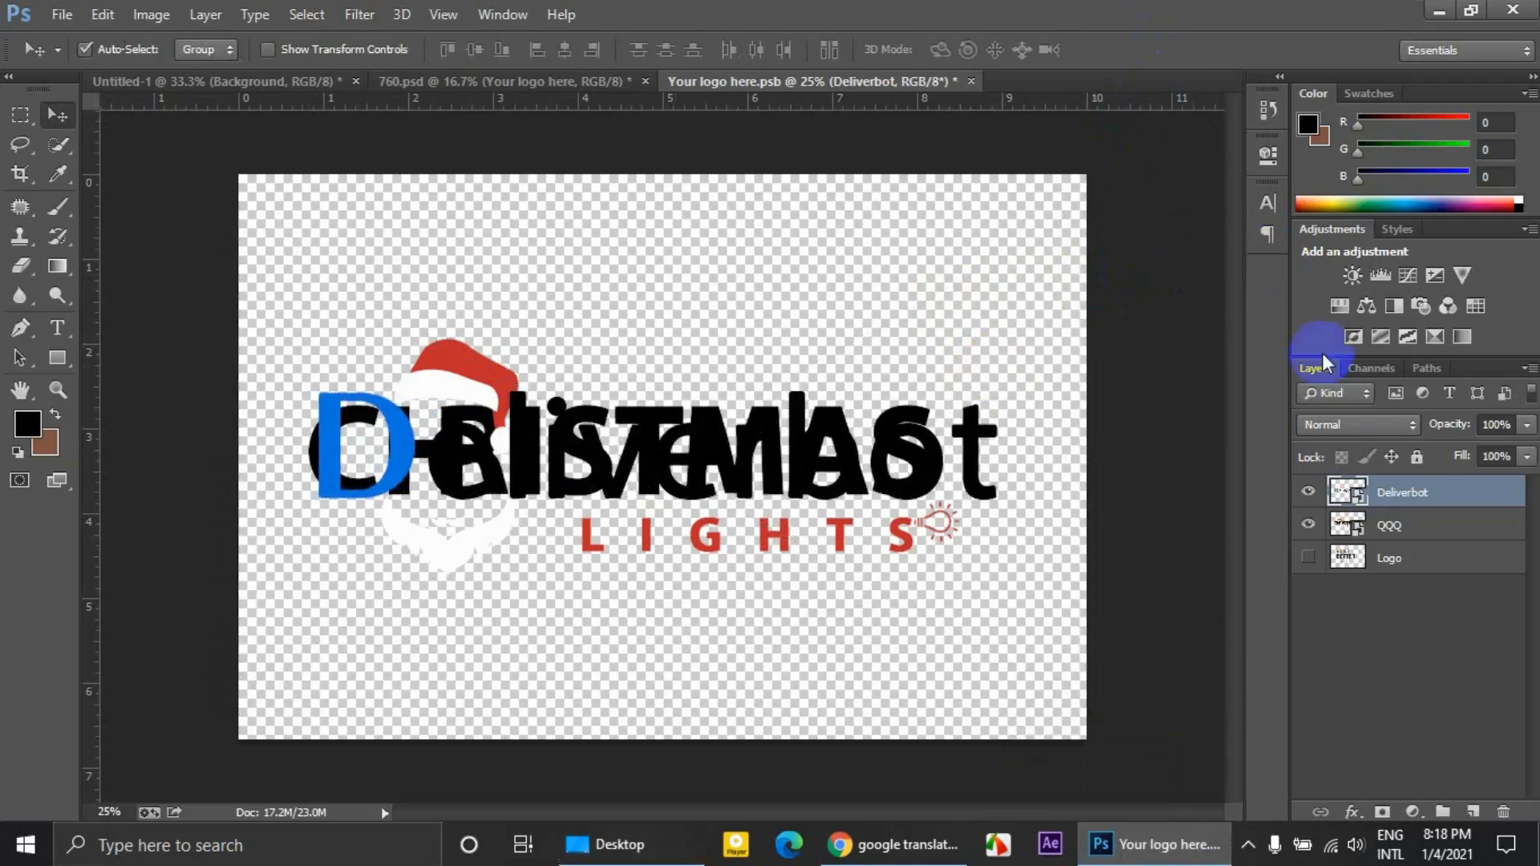
# Hide the QQQ sample logo layer, save Your logo here.psb and return to the 760.psd mockup.
pyautogui.click(1308, 525)
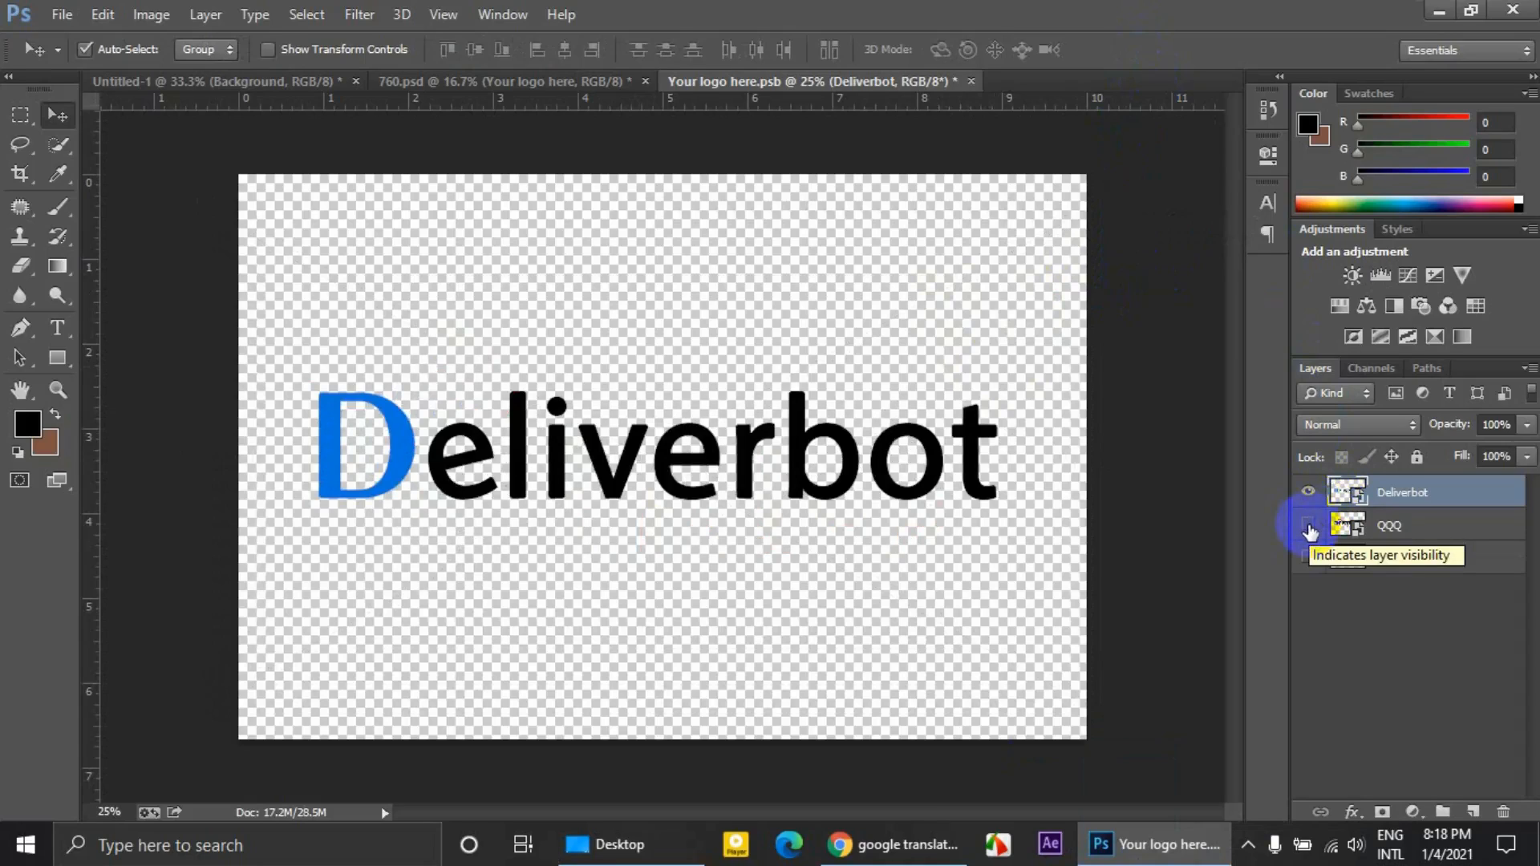
pyautogui.hotkey('ctrl', 's')
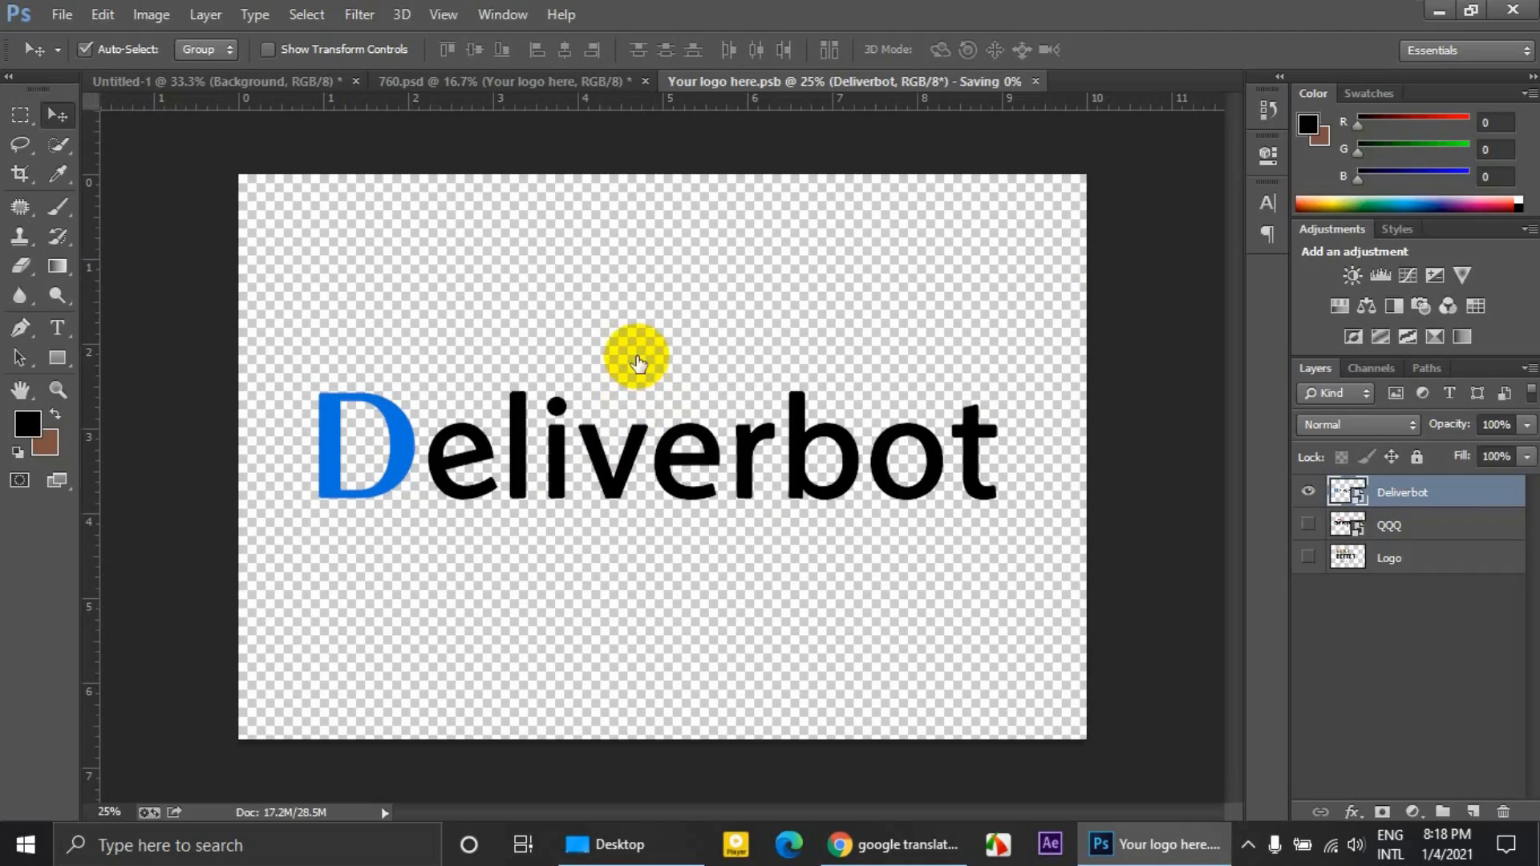
pyautogui.click(491, 81)
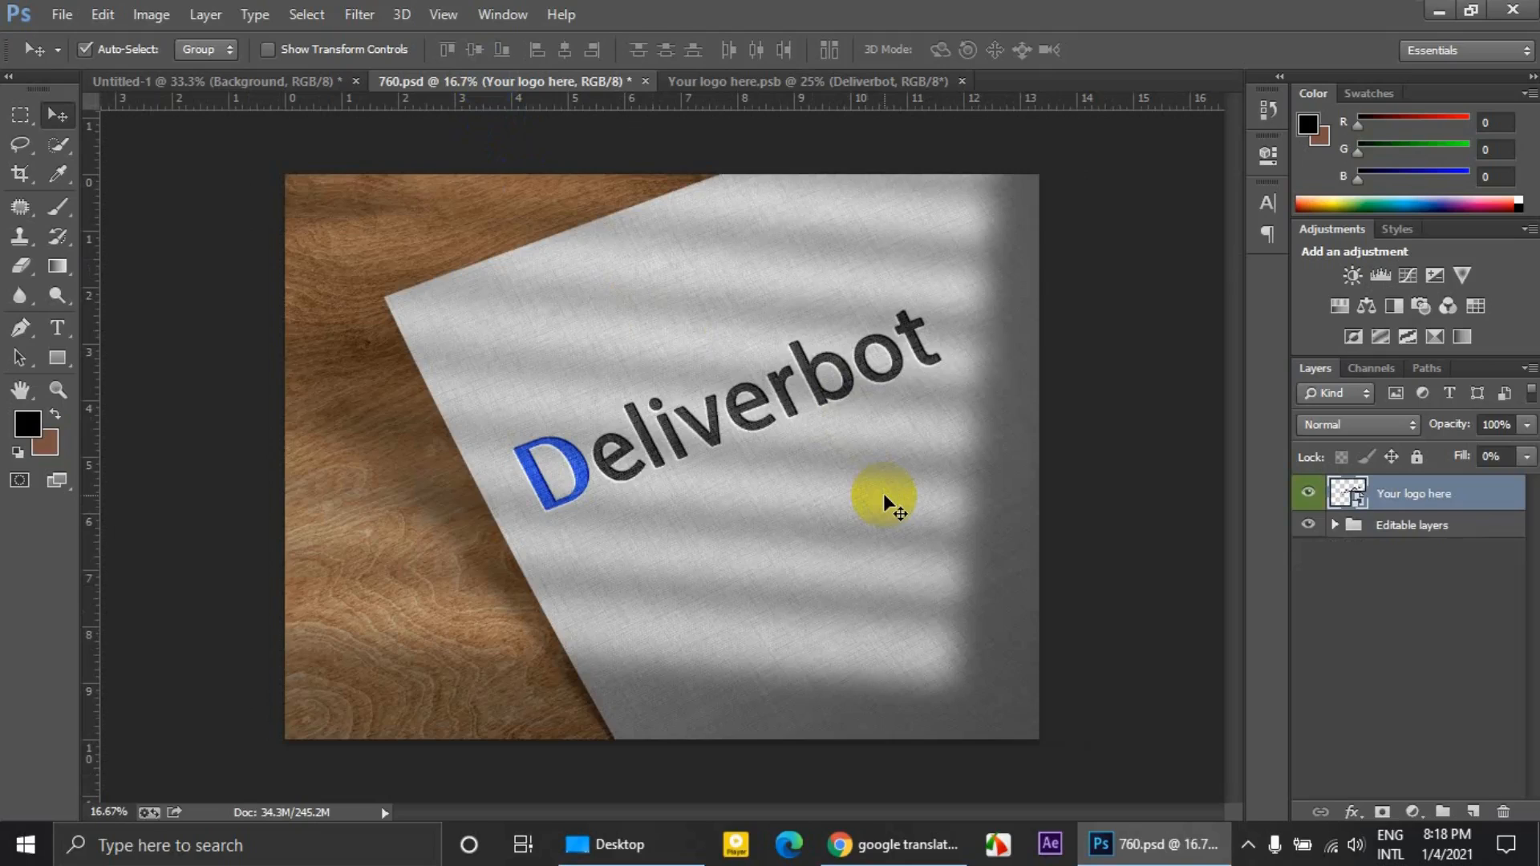
pyautogui.click(719, 78)
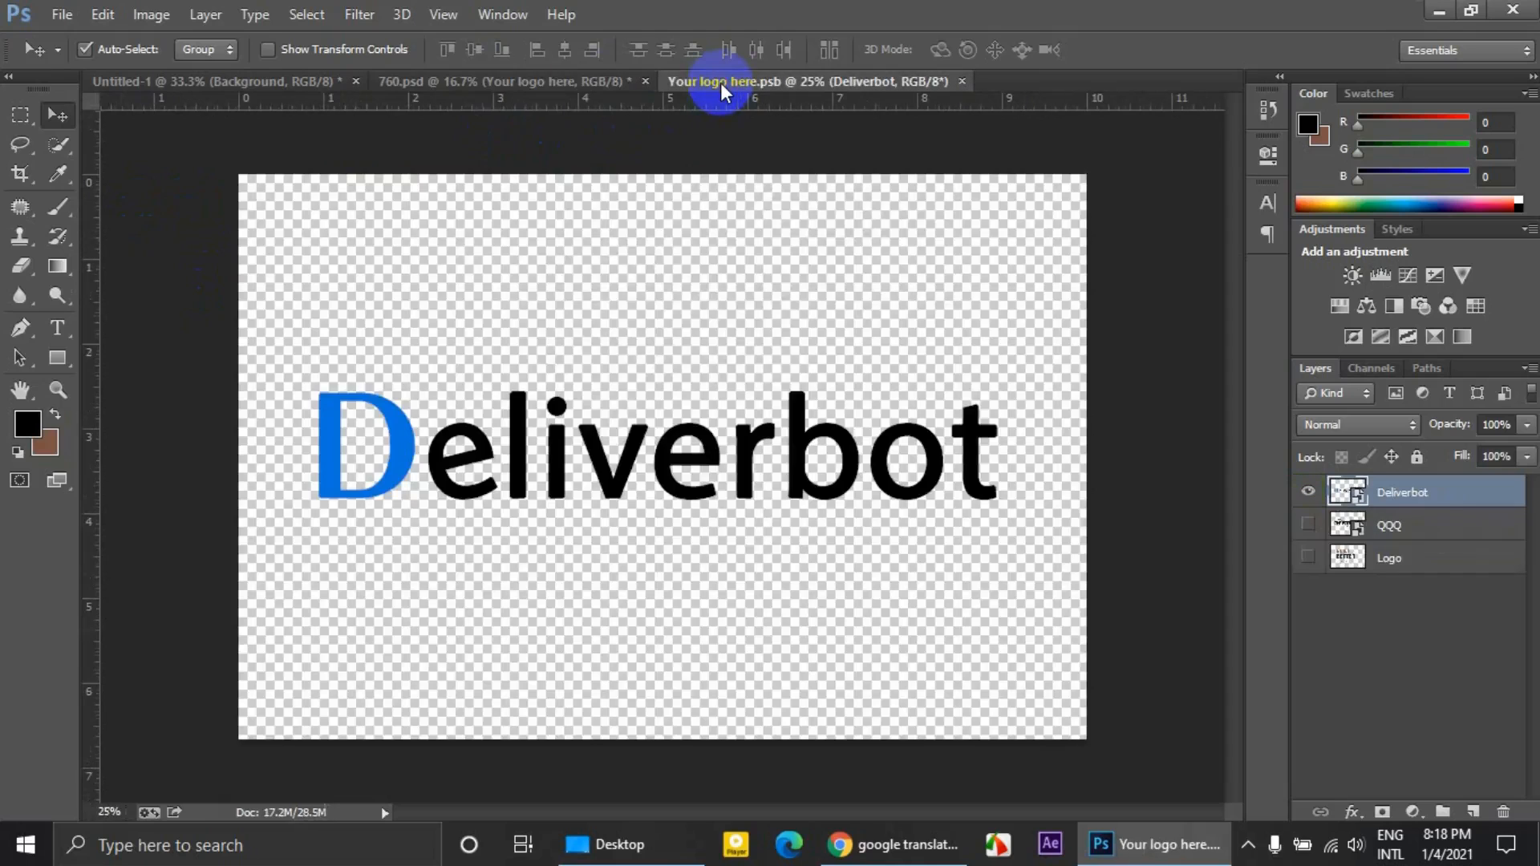
pyautogui.click(549, 81)
# Save the mockup as a JPEG named a on the Desktop with quality 11 (Maximum), Progressive with 5 scans.
pyautogui.click(62, 16)
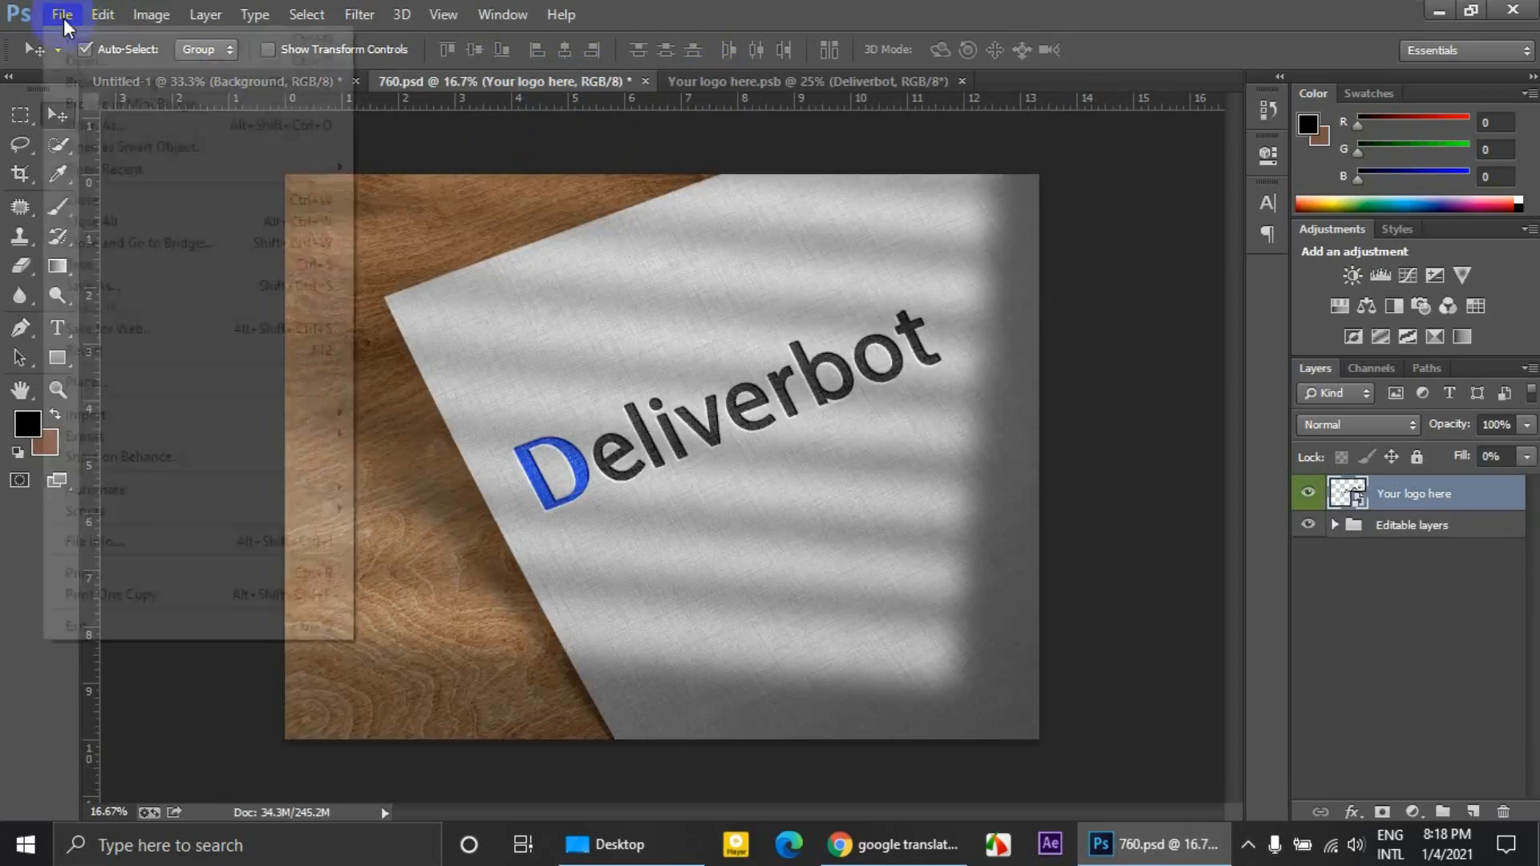
pyautogui.click(103, 279)
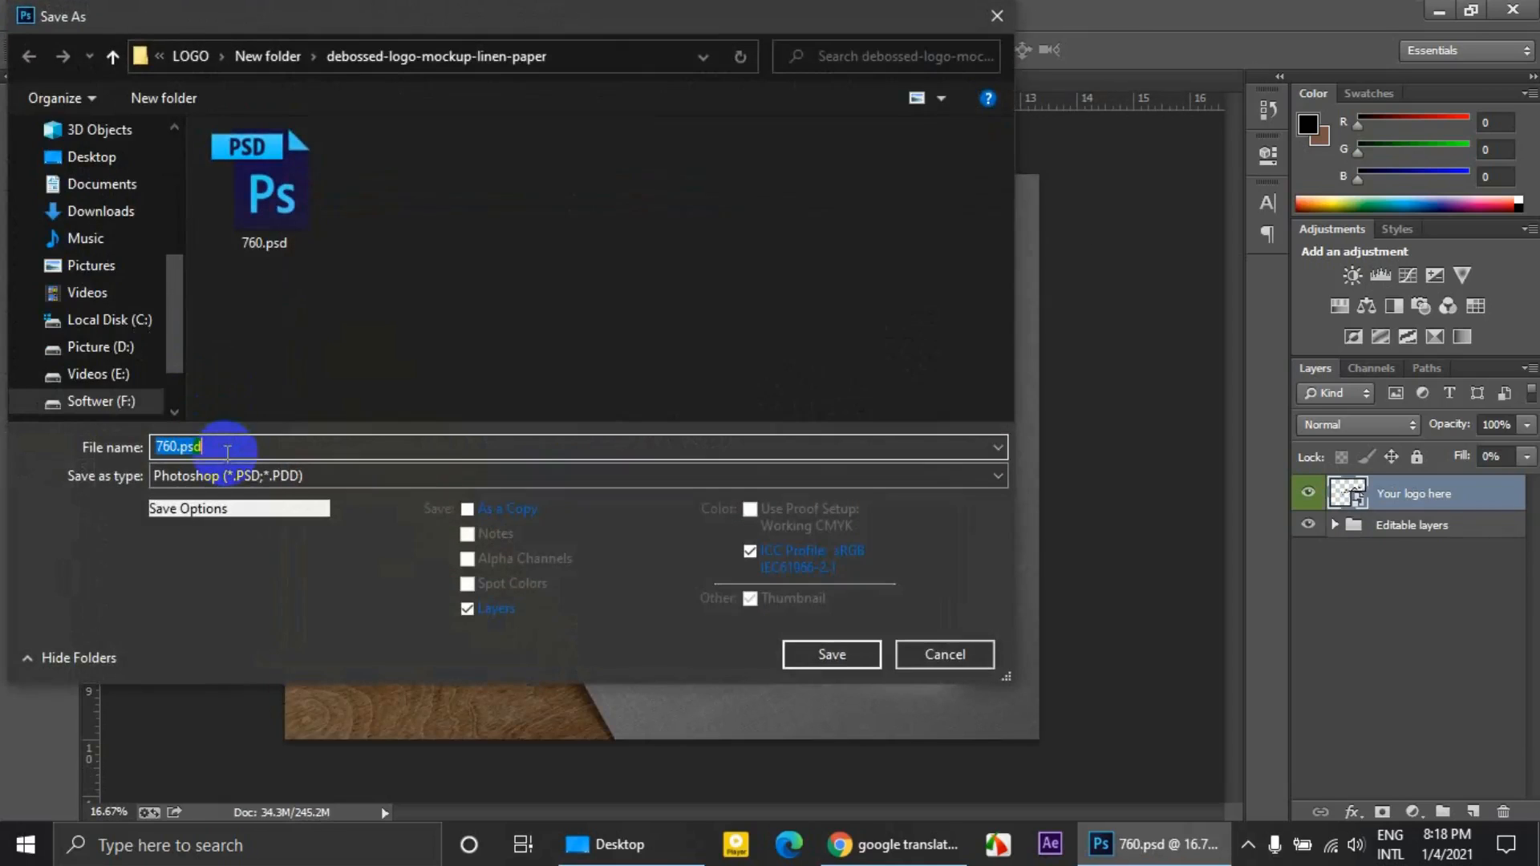
pyautogui.write('a')
pyautogui.click(233, 473)
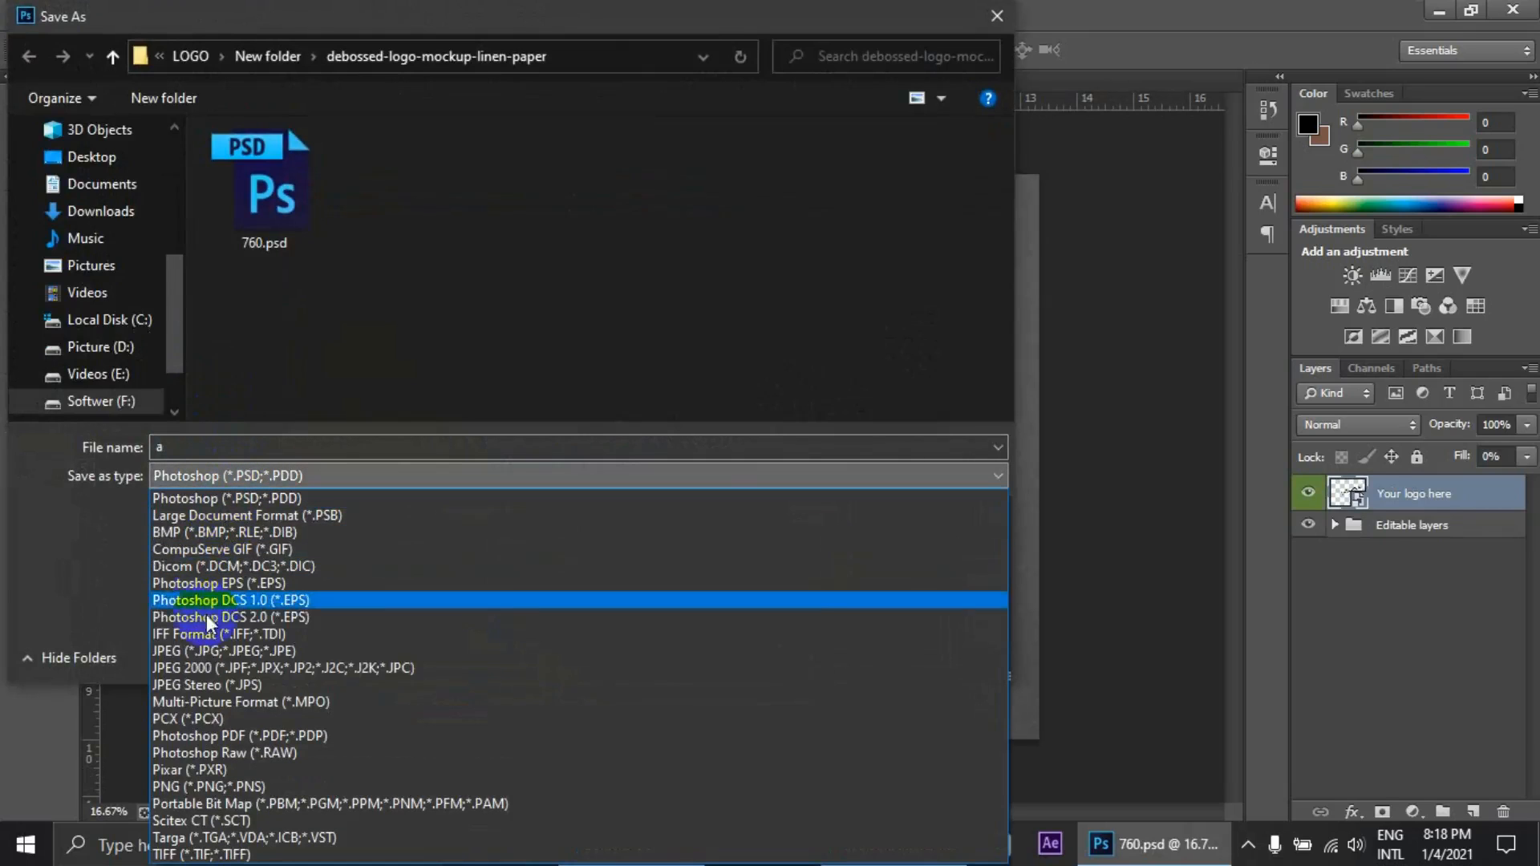
pyautogui.click(199, 651)
pyautogui.click(91, 156)
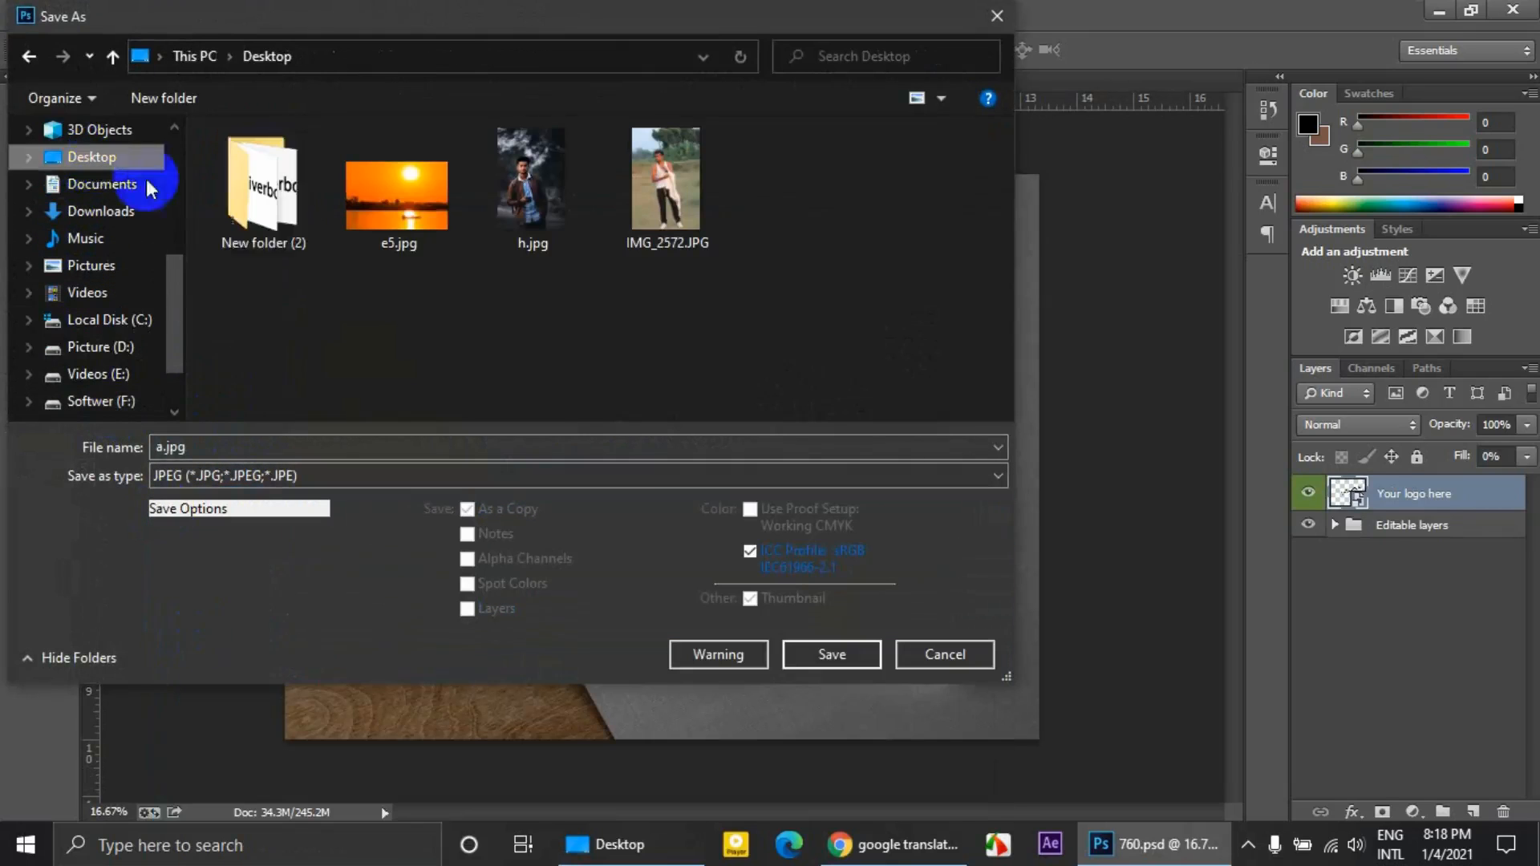
pyautogui.click(807, 658)
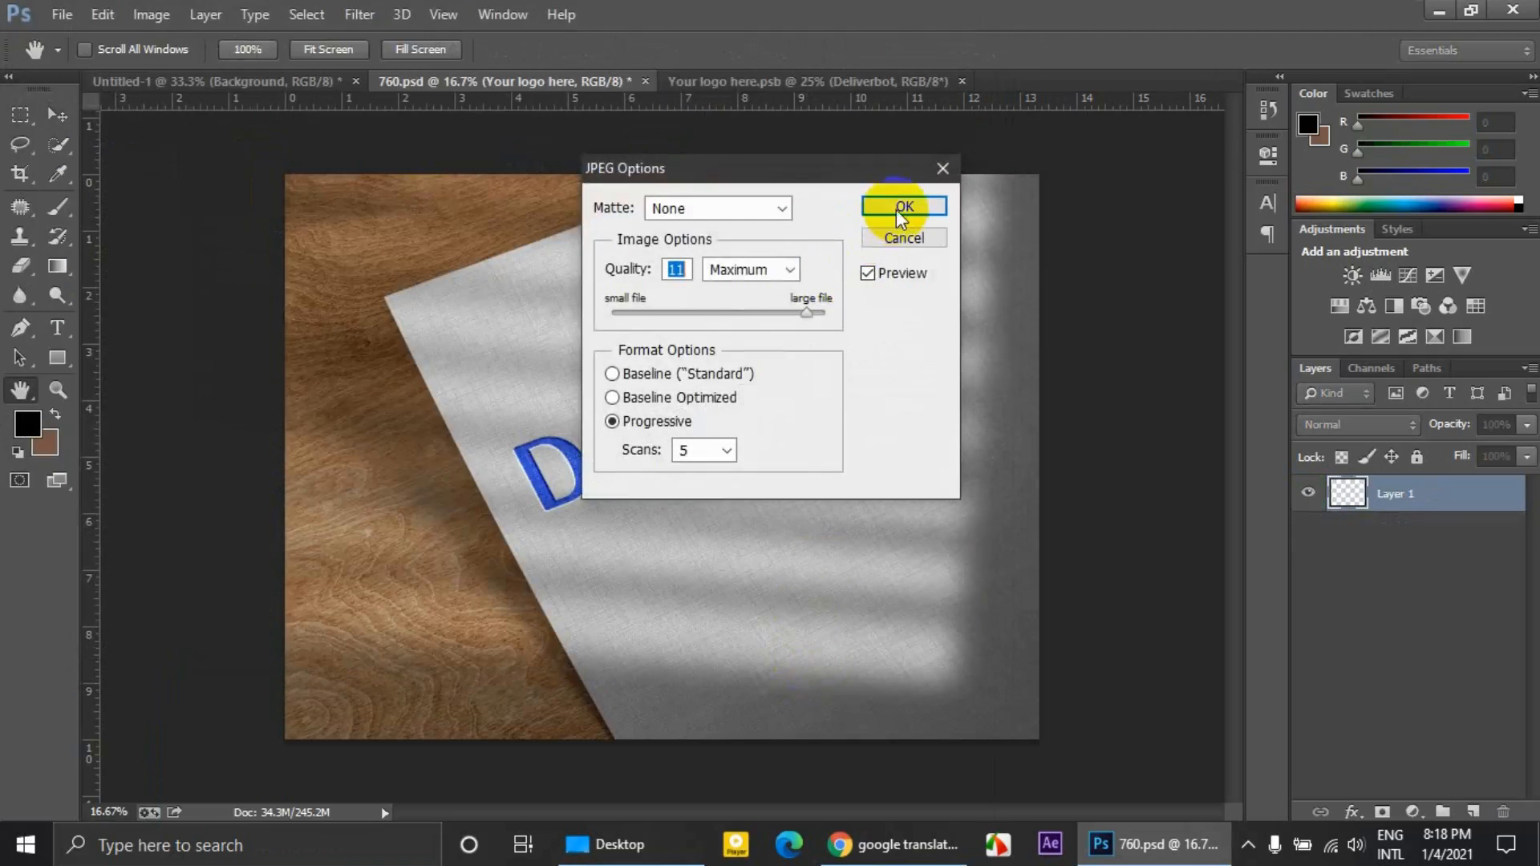
pyautogui.click(897, 209)
# Close Your logo here.psb and close 760.psd without saving its changes.
pyautogui.click(943, 81)
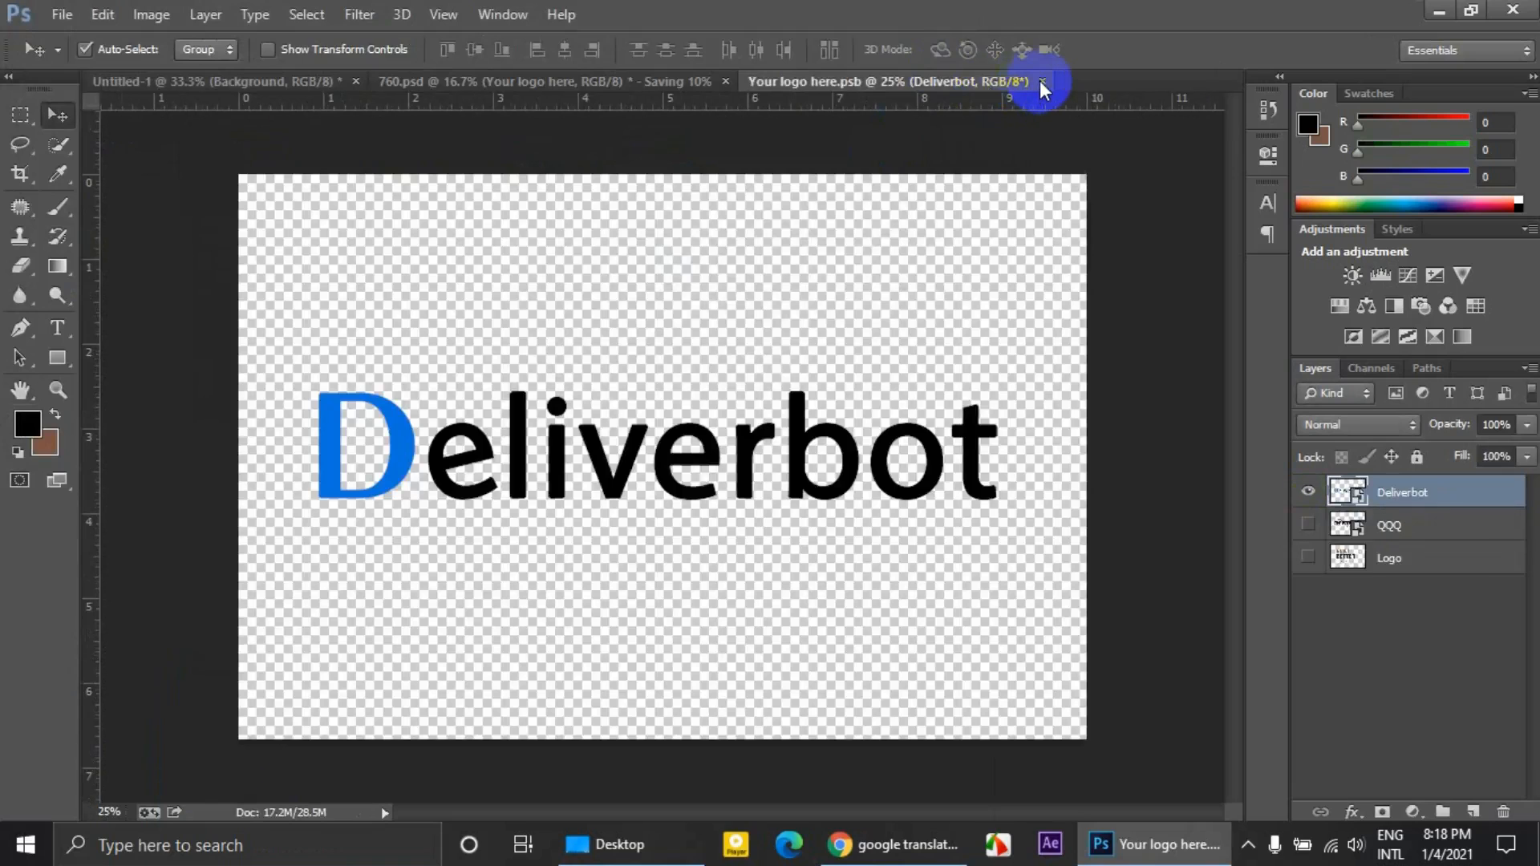
pyautogui.click(1042, 81)
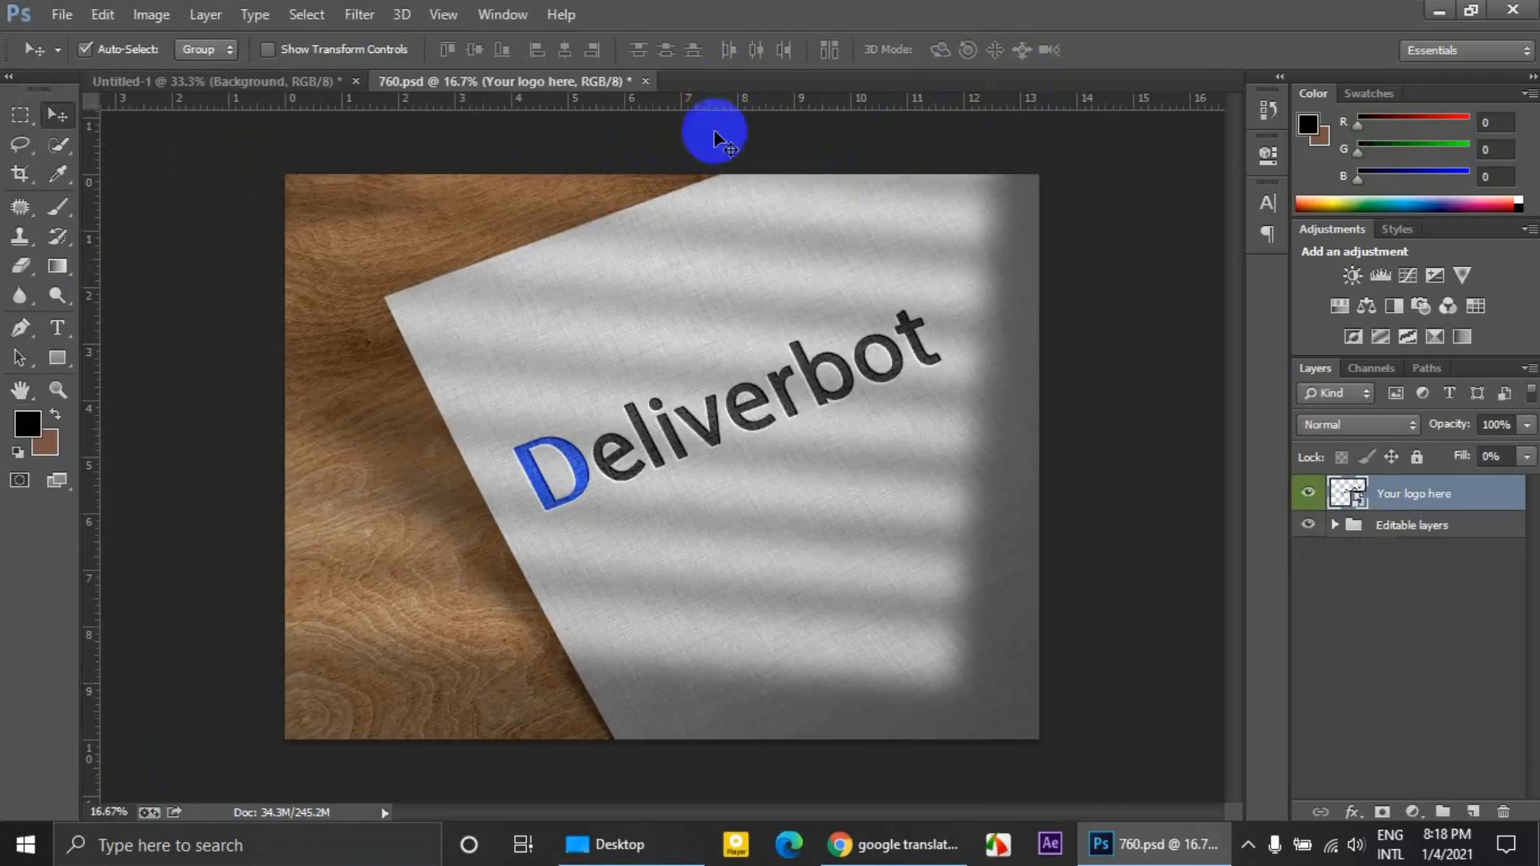
pyautogui.click(646, 81)
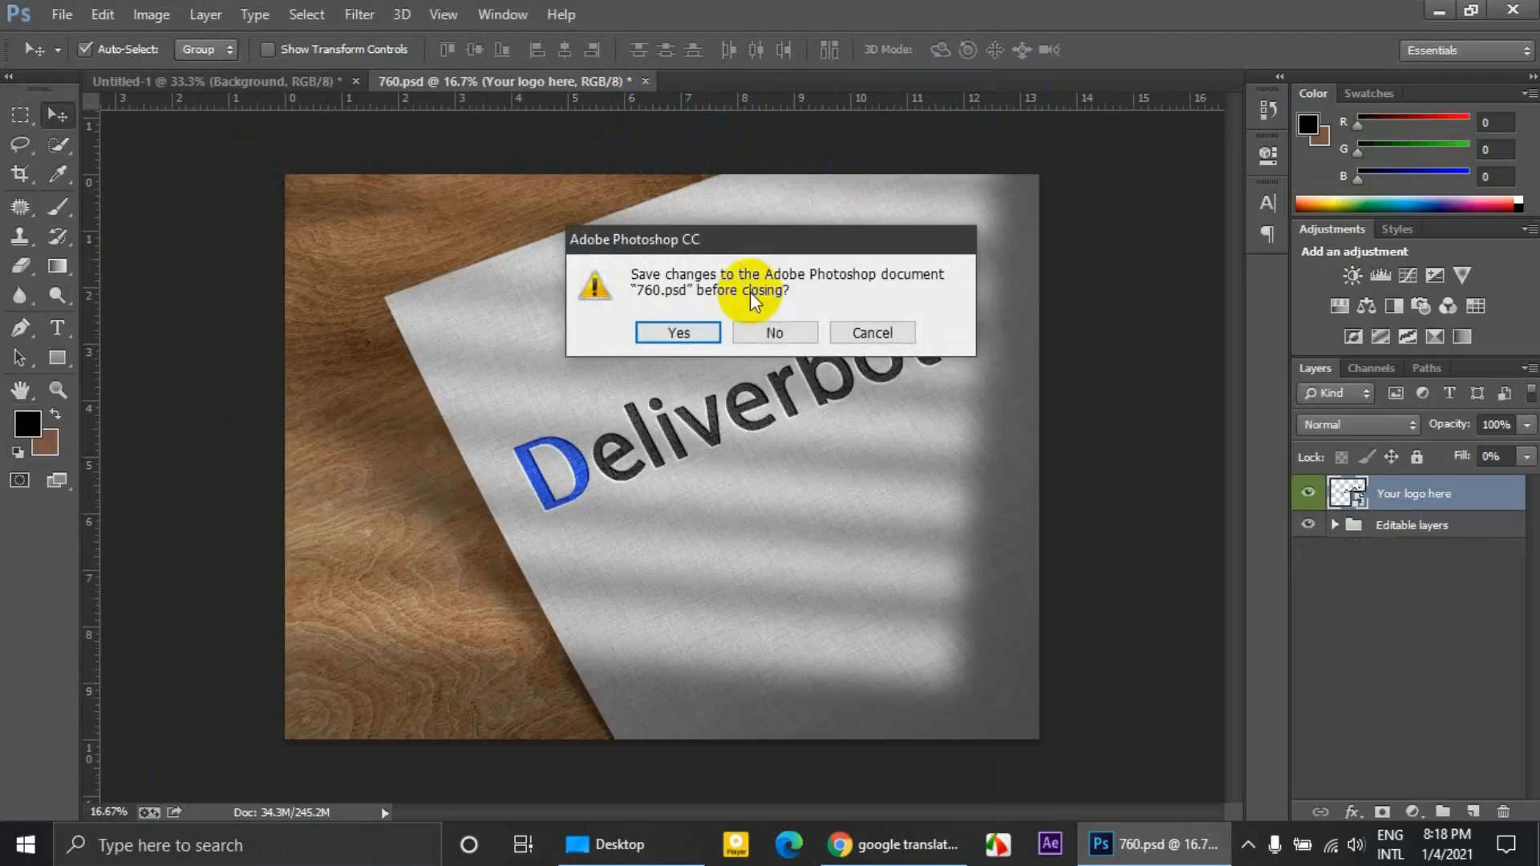
pyautogui.click(770, 332)
# Switch to File Explorer and open the 3d glass window logo mockup folder on drive F under My work, Logo design, Logo muckup, LOGO.
pyautogui.click(620, 842)
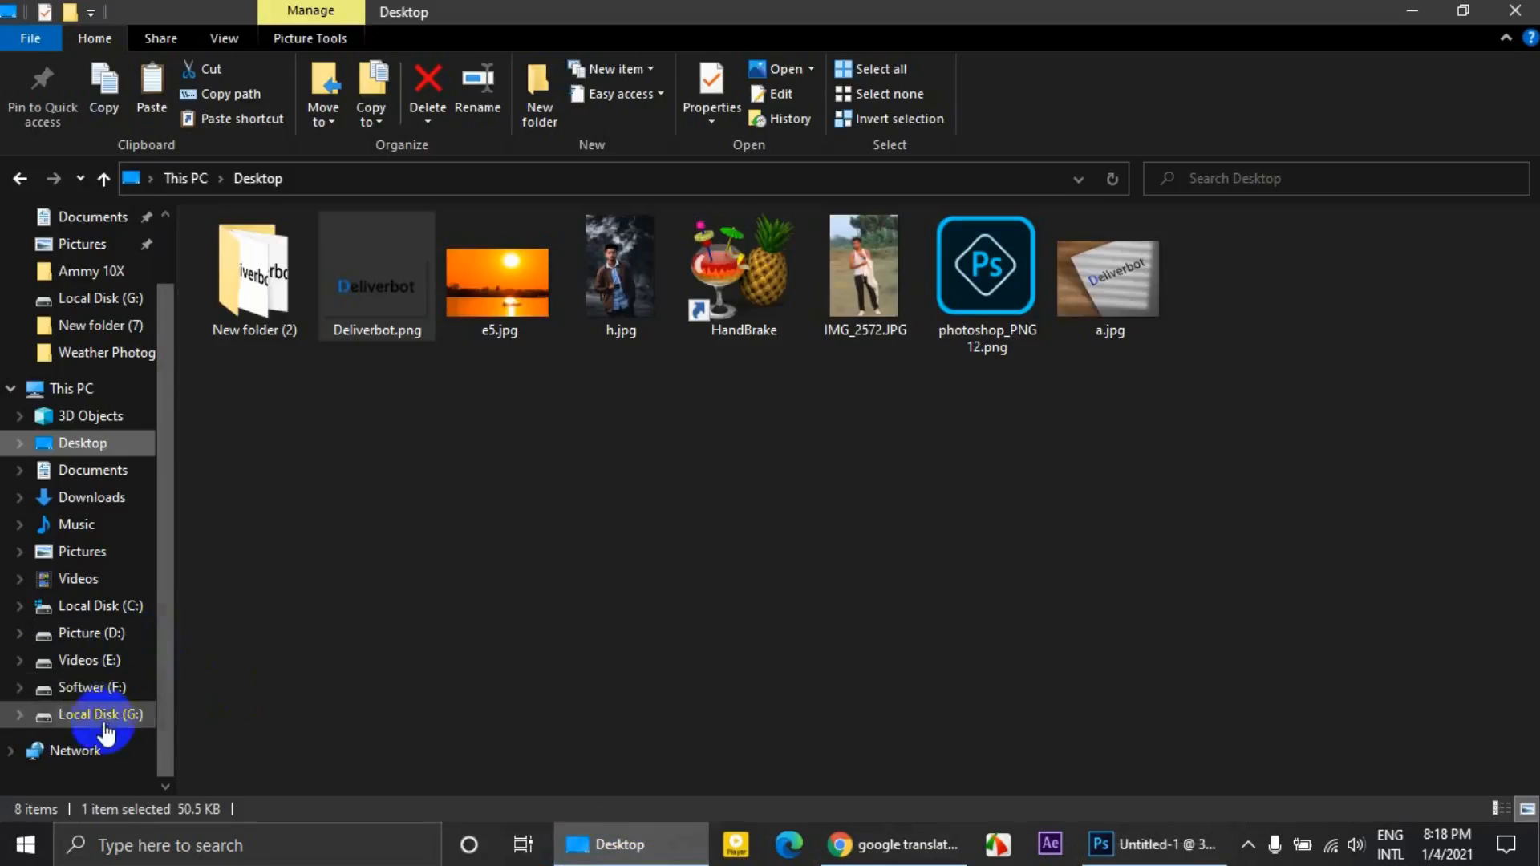
pyautogui.click(89, 687)
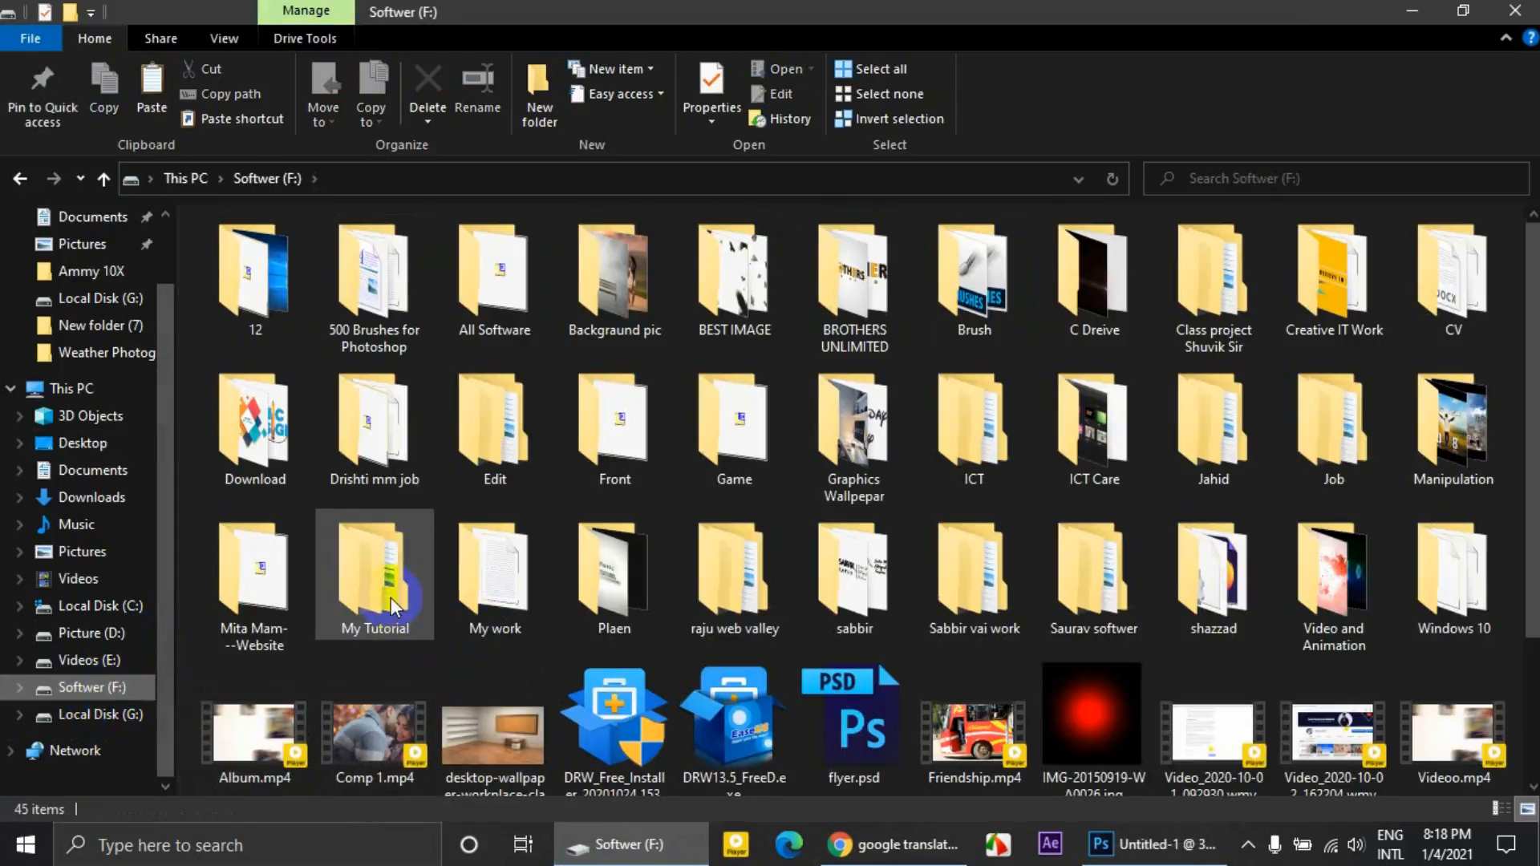
pyautogui.doubleClick(485, 579)
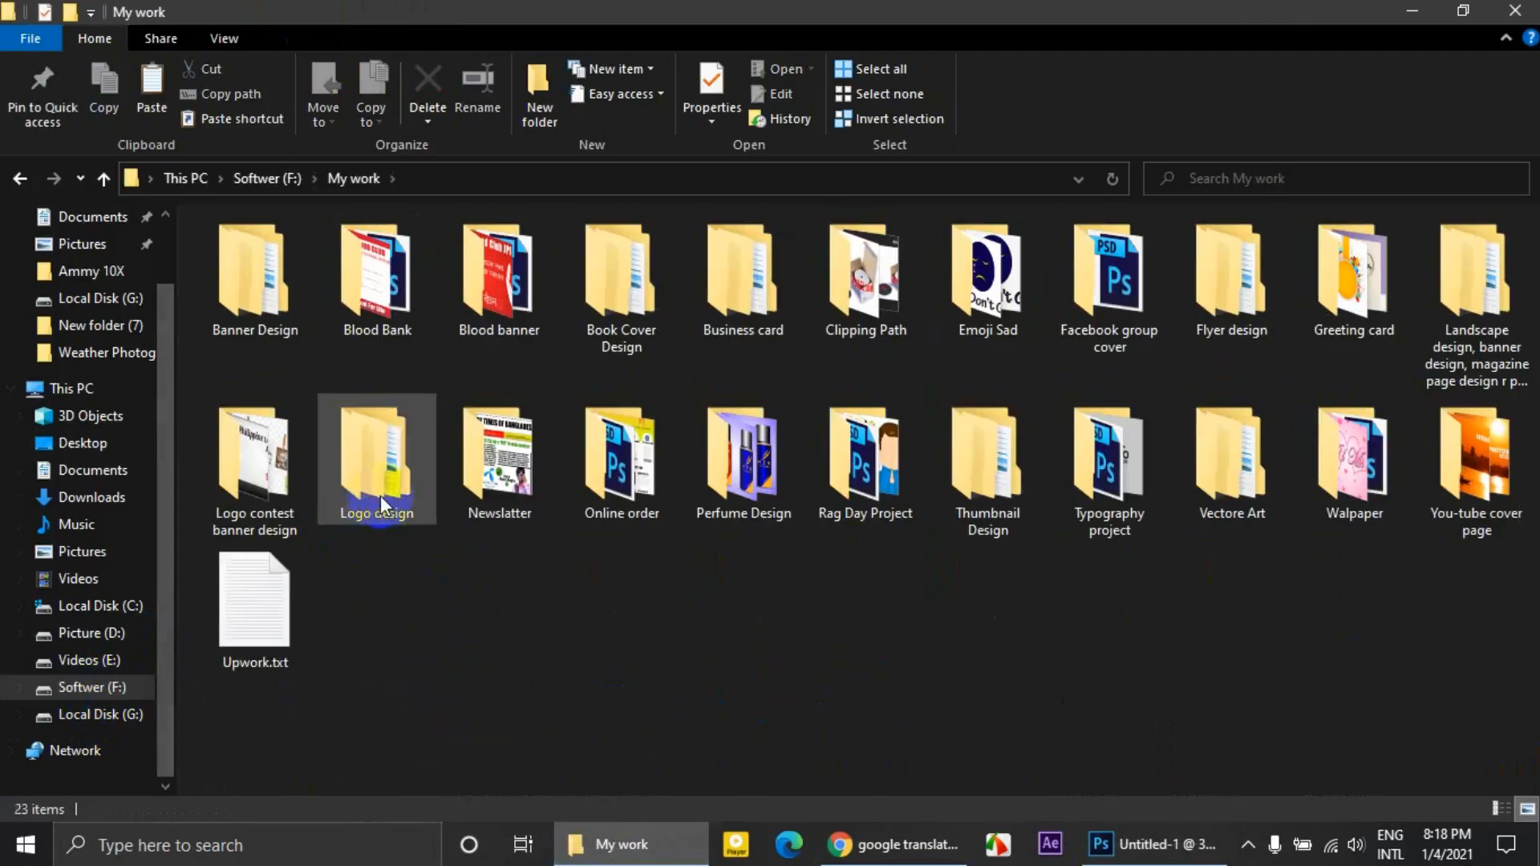
pyautogui.doubleClick(380, 505)
pyautogui.click(945, 465)
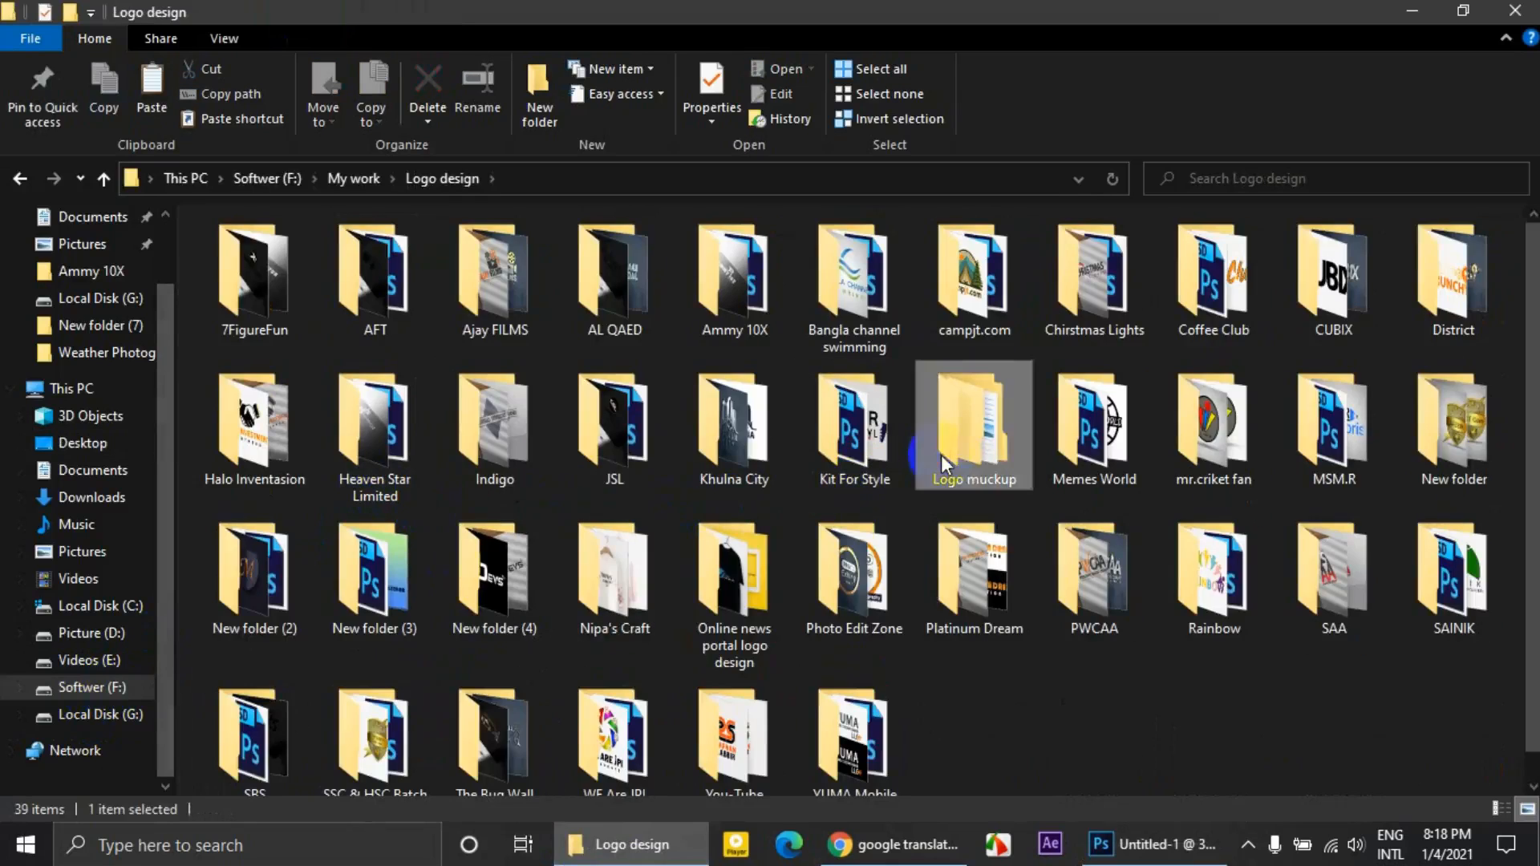
pyautogui.doubleClick(945, 465)
pyautogui.doubleClick(357, 302)
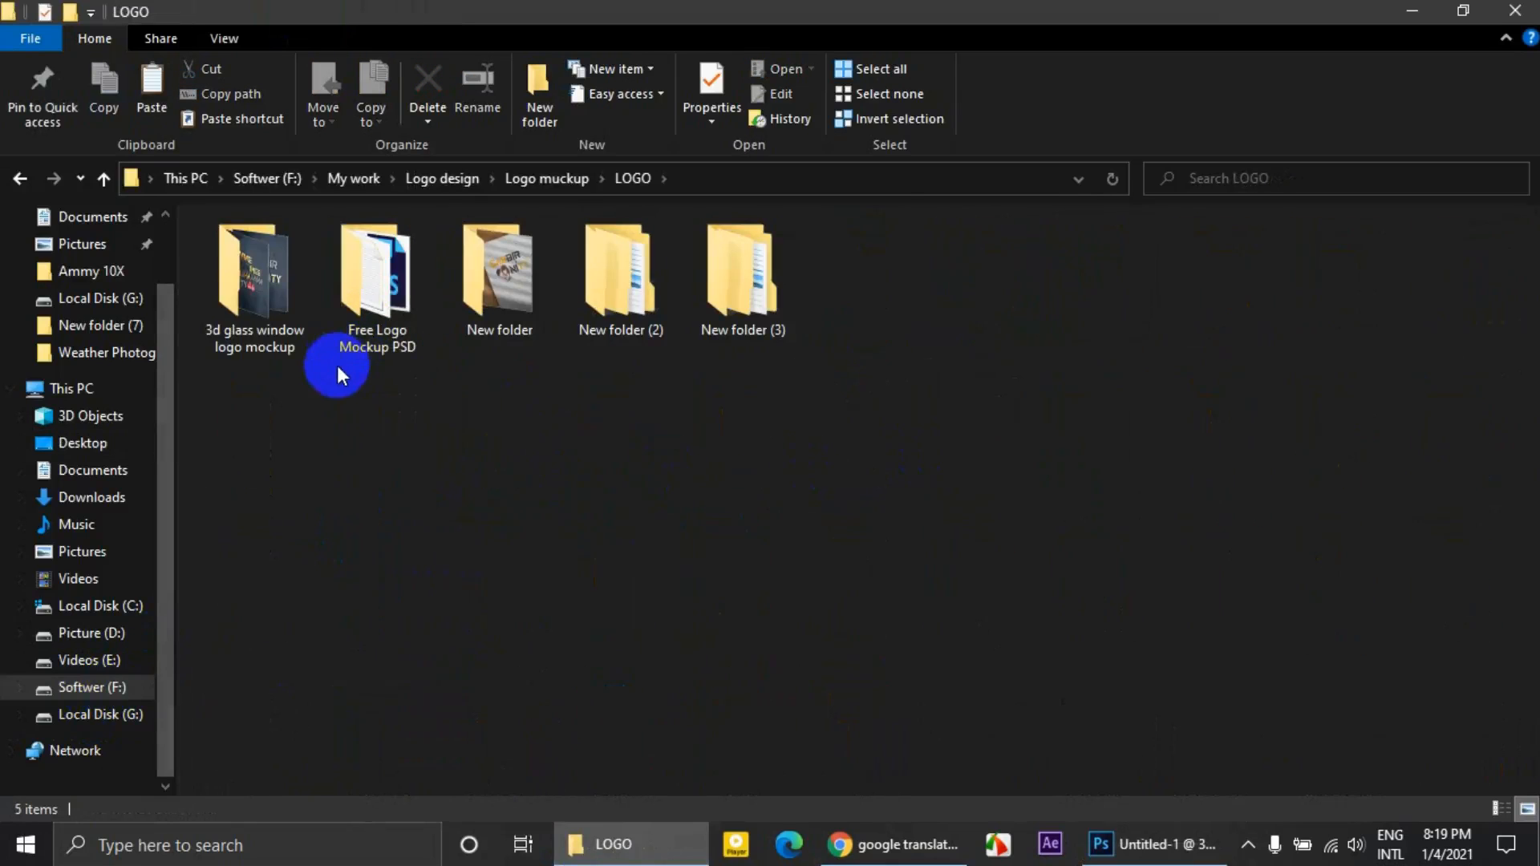
pyautogui.doubleClick(268, 315)
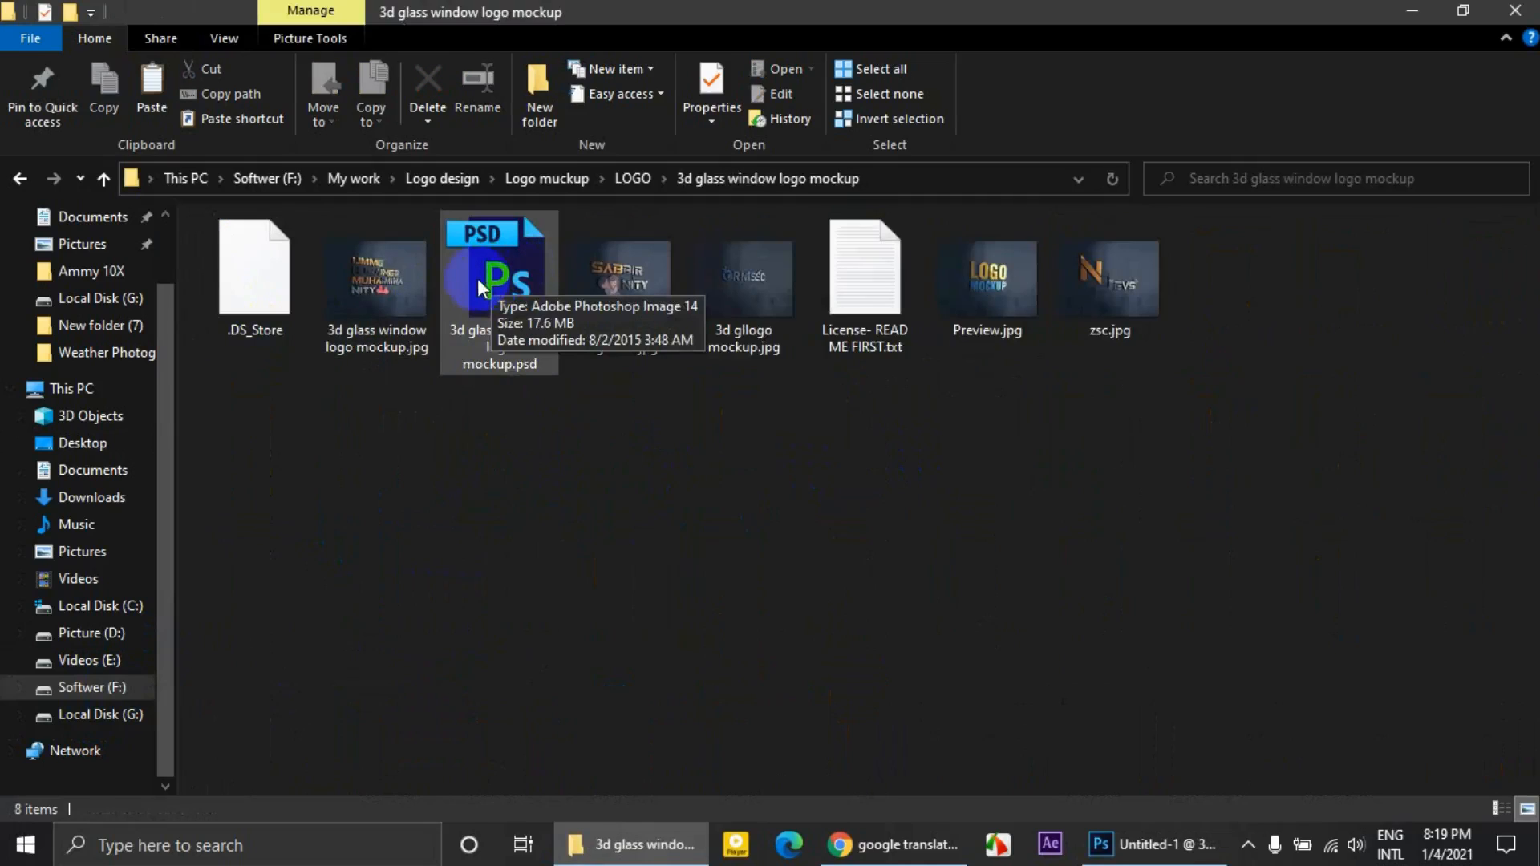
# Open 3d glass window logo mockup.psd in Photoshop and open the contents of its Your Logo smart object.
pyautogui.doubleClick(490, 278)
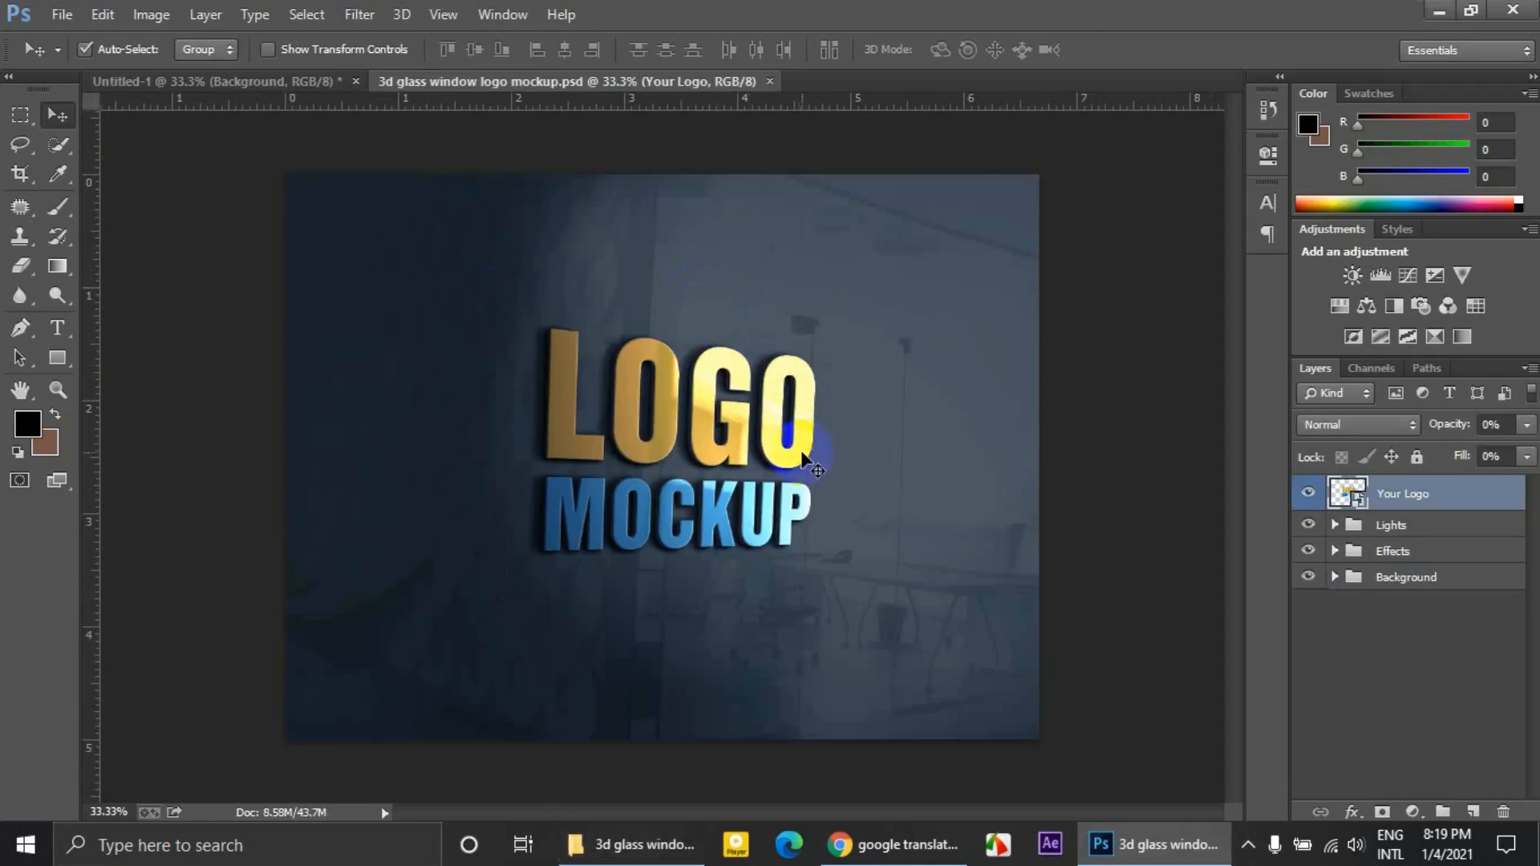
pyautogui.click(1357, 504)
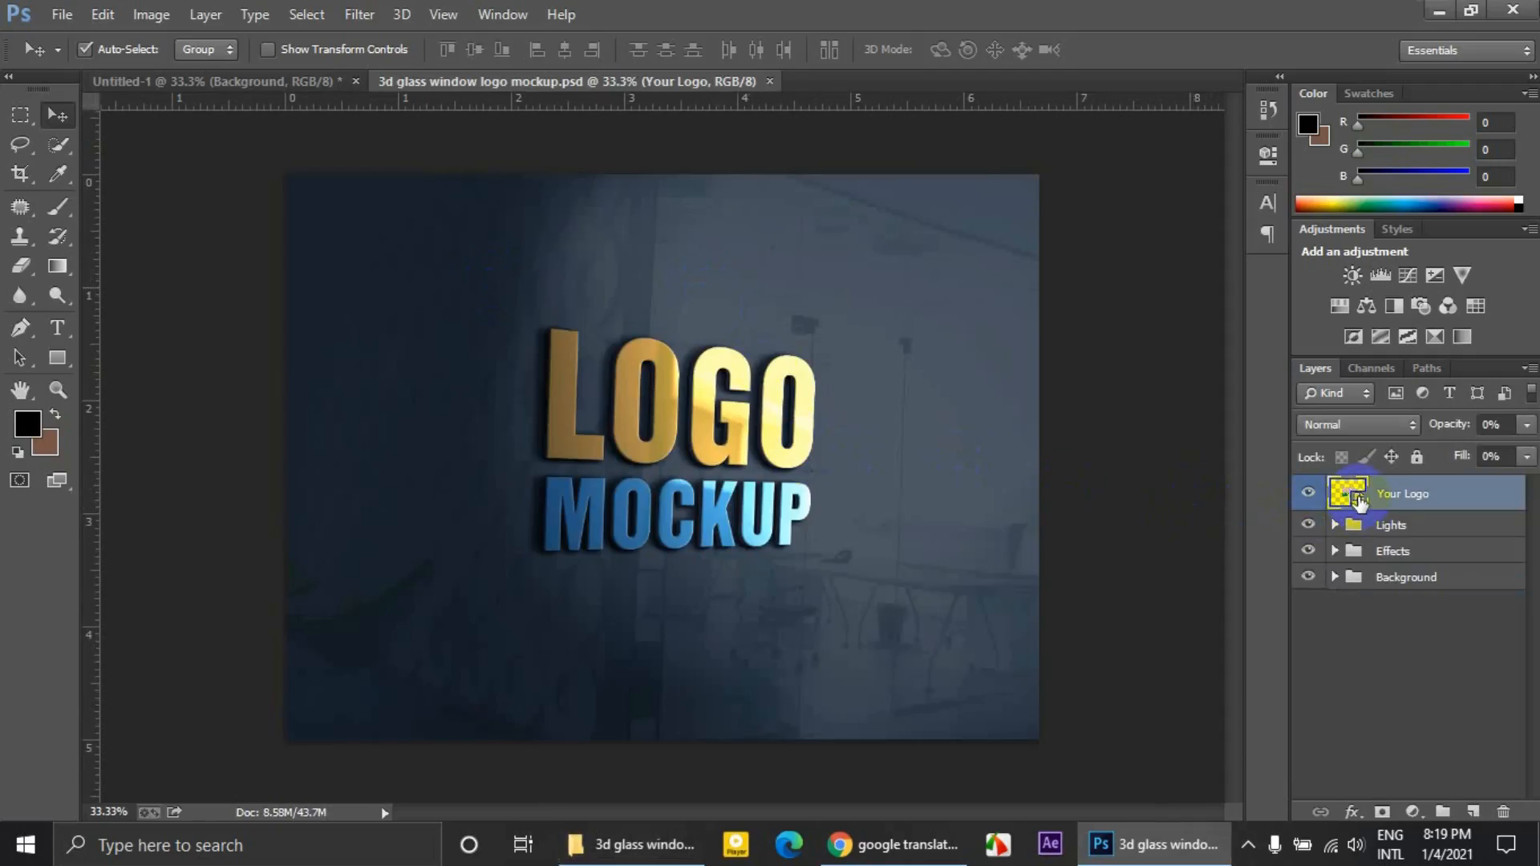
pyautogui.doubleClick(1358, 496)
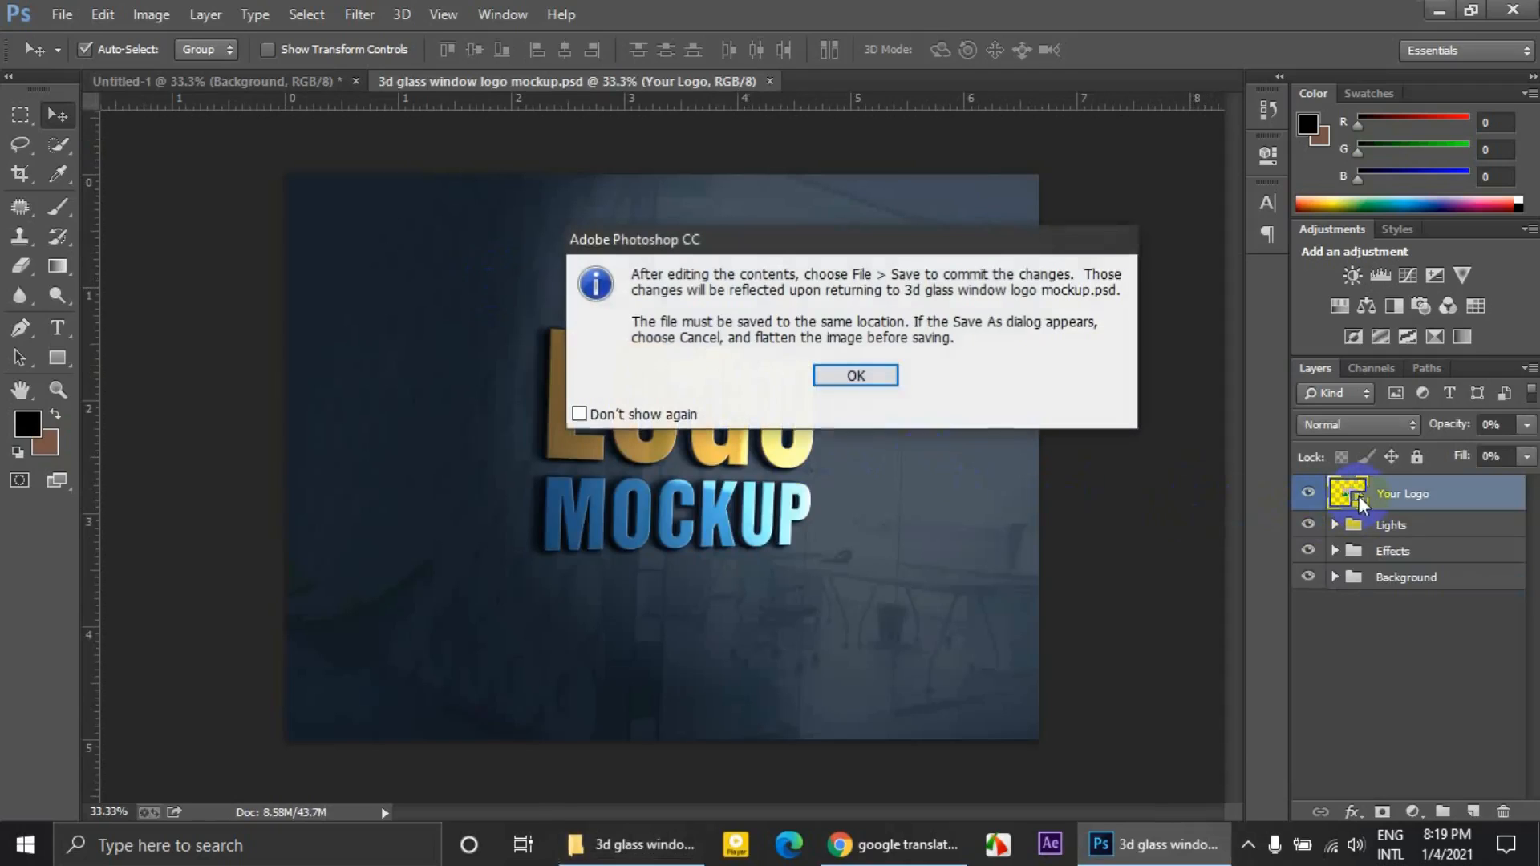
pyautogui.click(852, 374)
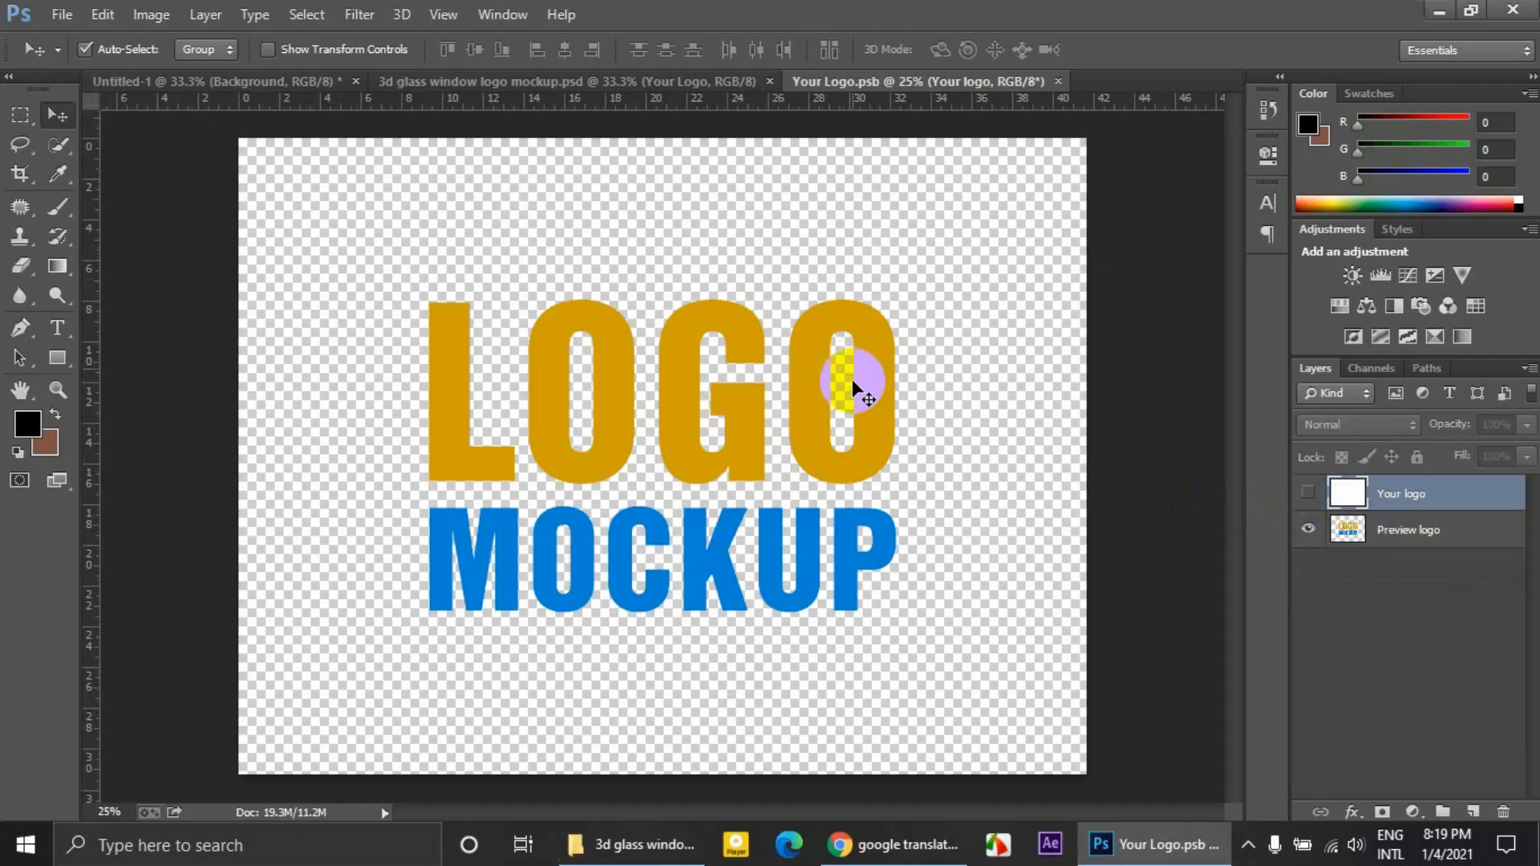
# Place Deliverbot.png from the Desktop into Your Logo.psb, roughly centred over the sample artwork.
pyautogui.click(634, 842)
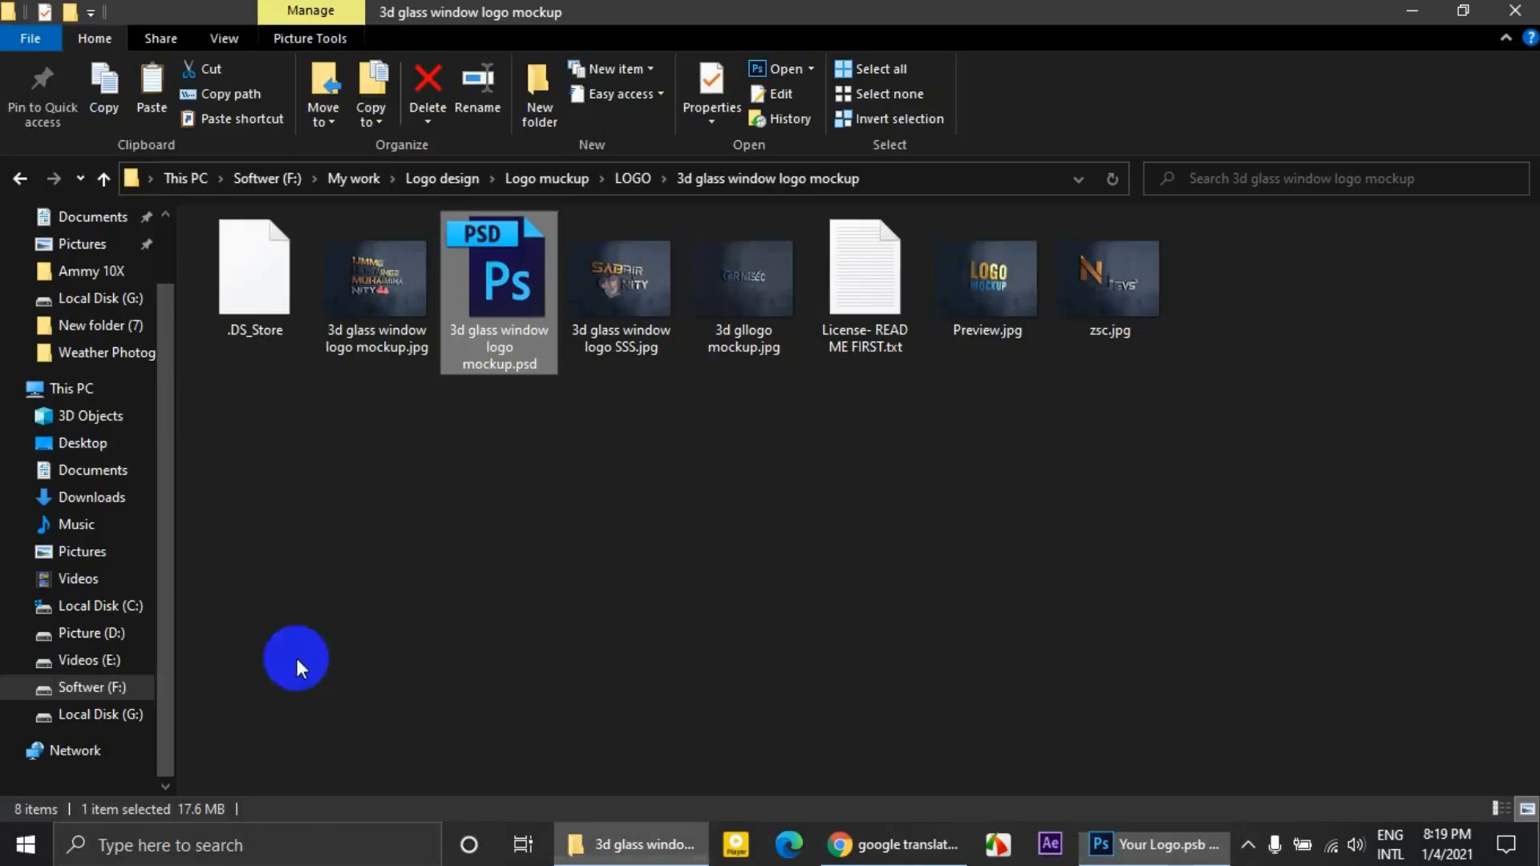
pyautogui.click(84, 443)
pyautogui.moveTo(526, 347); pyautogui.dragTo(1165, 365)
pyautogui.click(1137, 49)
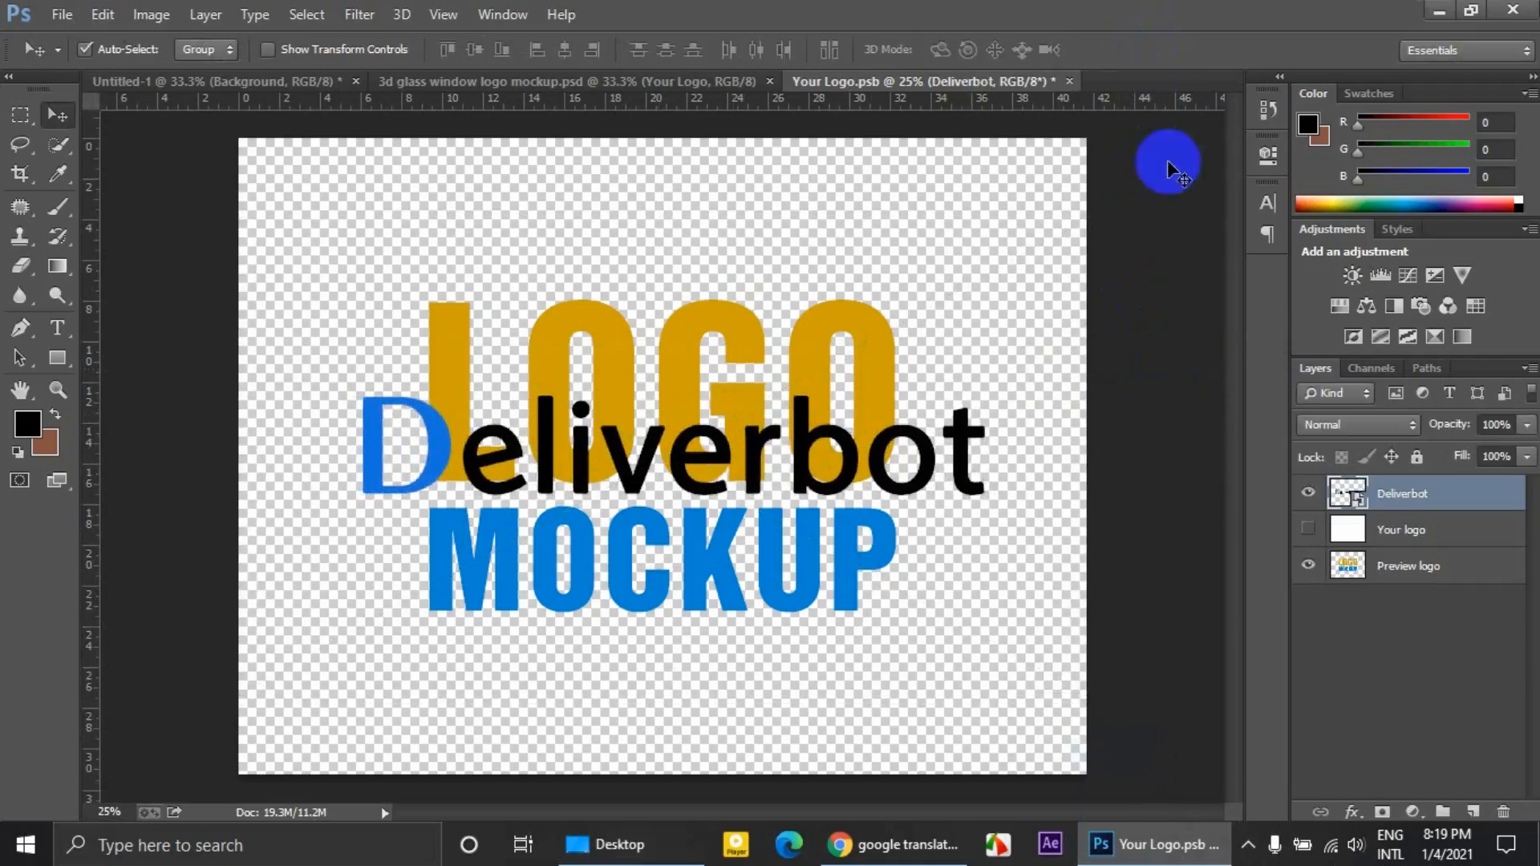
# Hide the Preview logo layer, save Your Logo.psb and inspect the wordmark in the glass window mockup.
pyautogui.click(1309, 567)
pyautogui.hotkey('ctrl', 's')
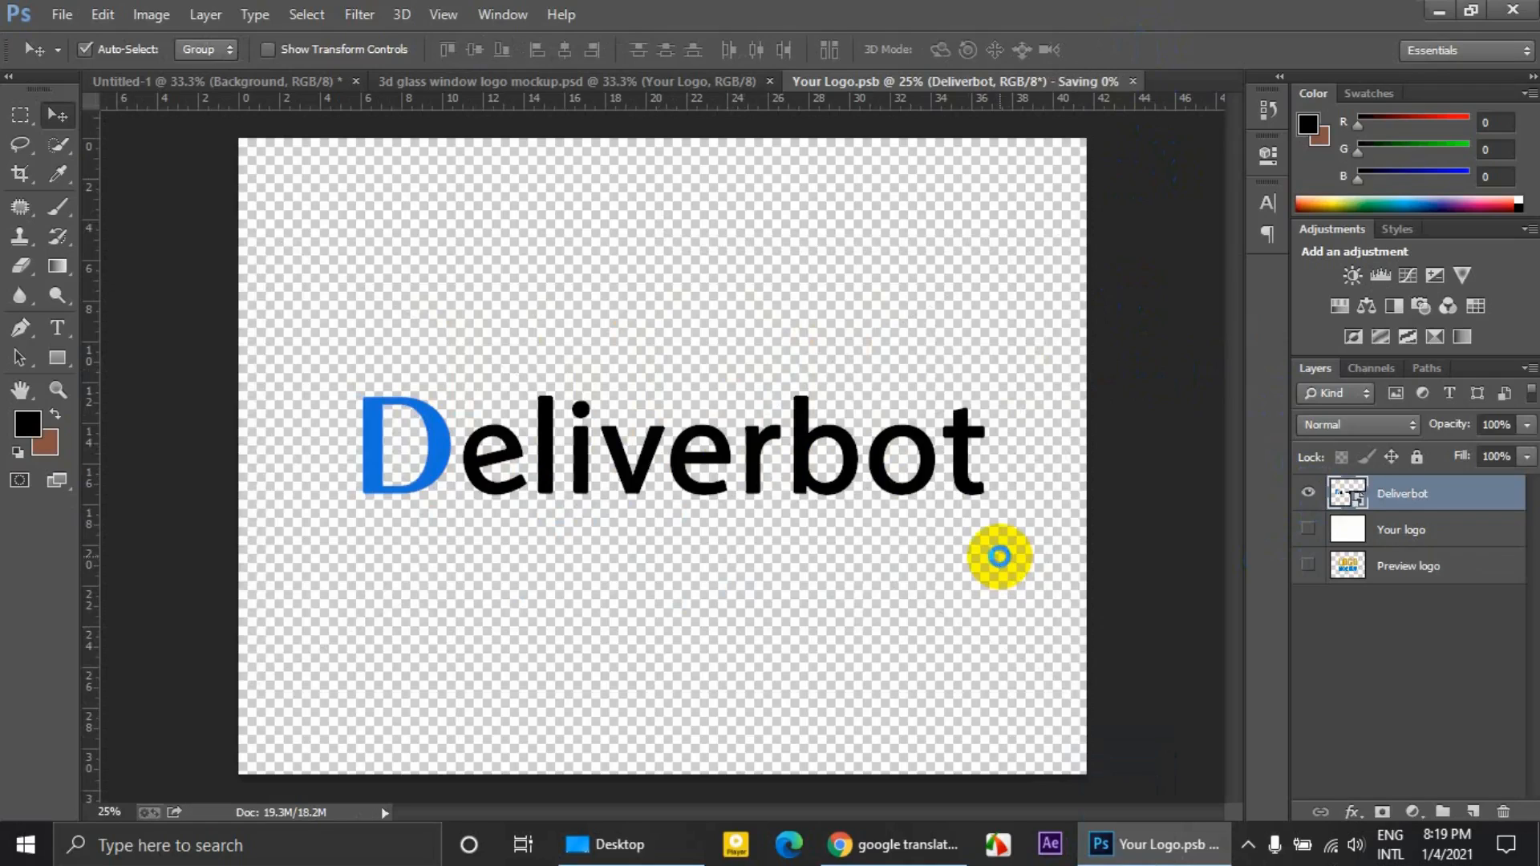
pyautogui.click(609, 80)
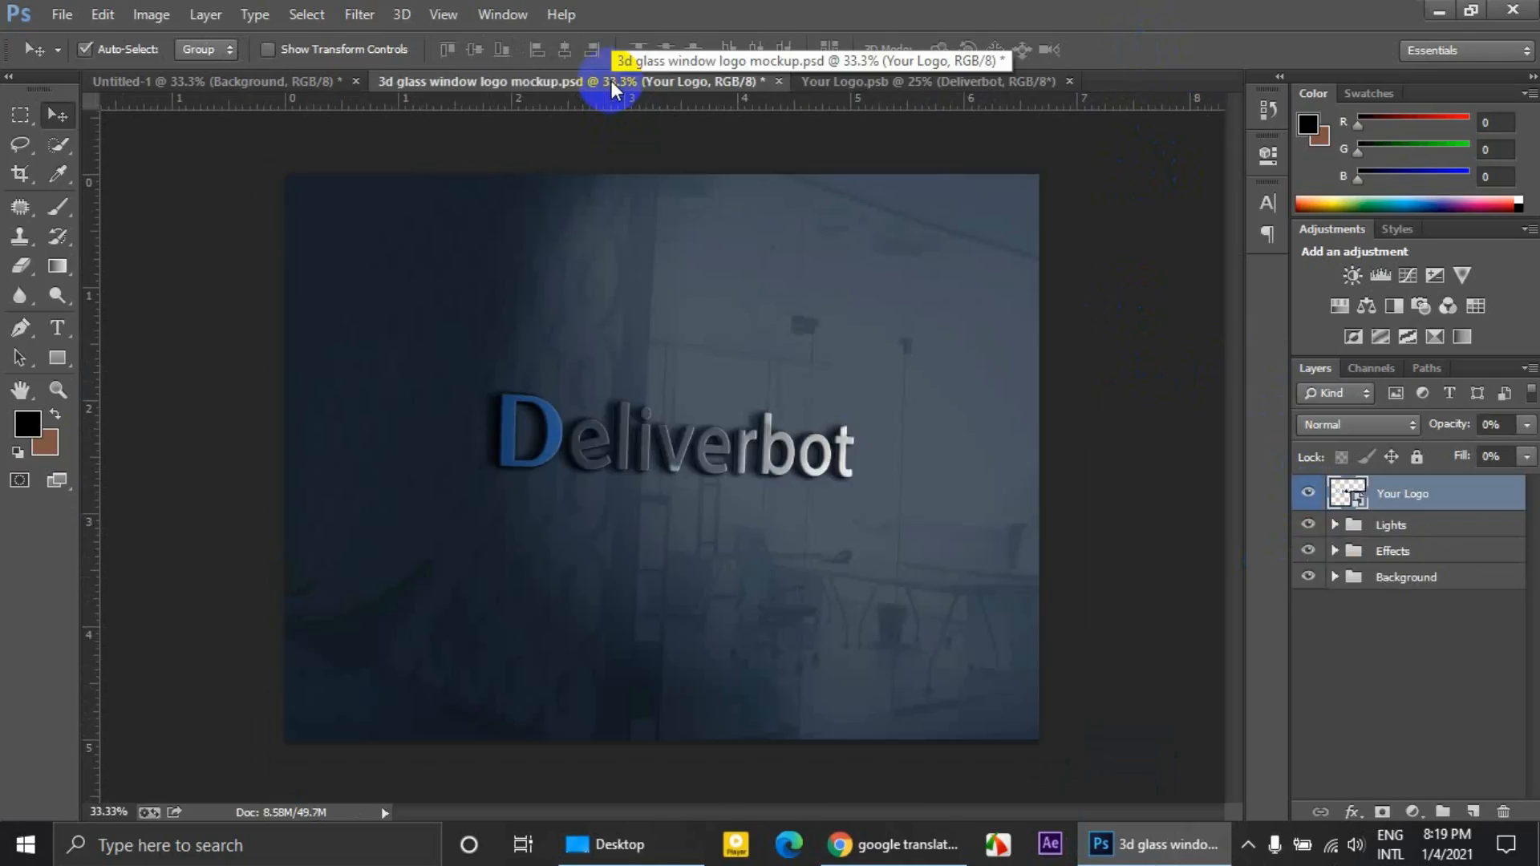
pyautogui.hotkey('ctrl', '+')
pyautogui.hotkey('ctrl', '+')
pyautogui.hotkey('ctrl', '-')
pyautogui.hotkey('ctrl', '-')
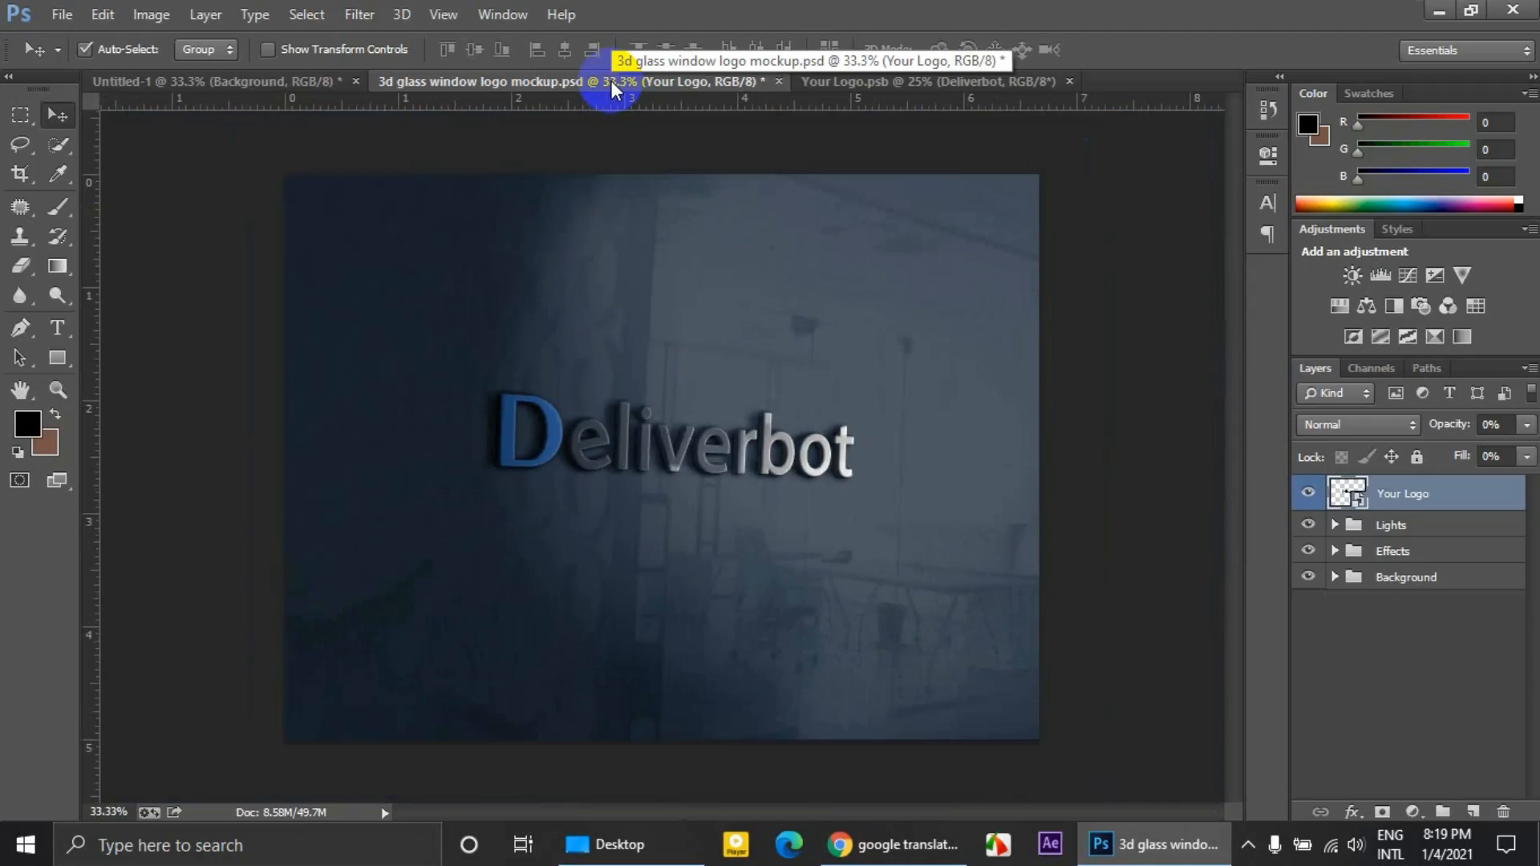
# Enlarge the Deliverbot layer in Your Logo.psb proportionally to nearly fill the canvas width, save it and return to the mockup.
pyautogui.click(858, 81)
pyautogui.click(794, 434)
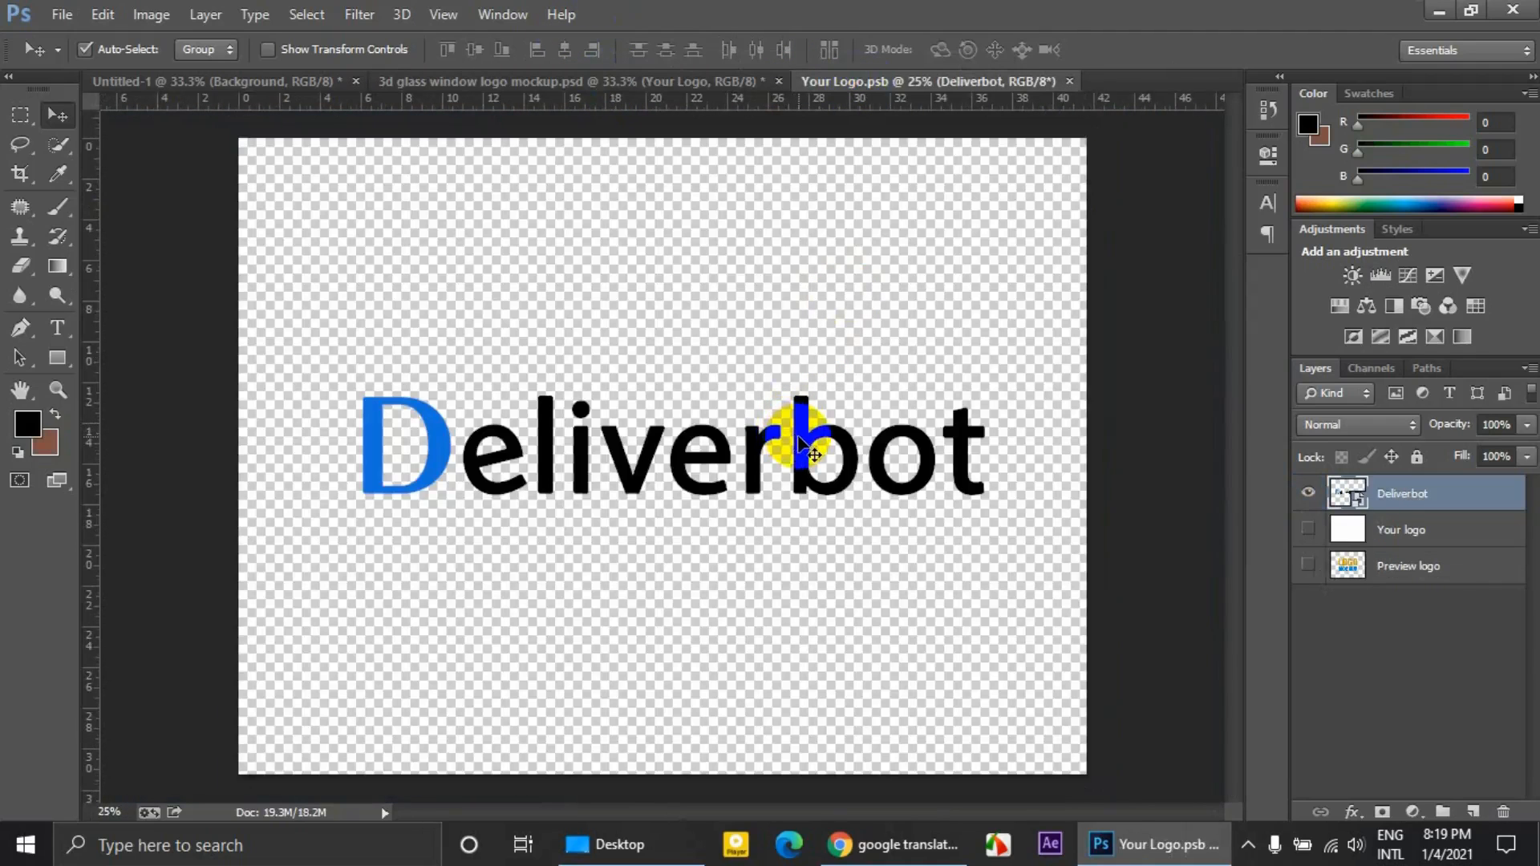
pyautogui.hotkey('ctrl', 't')
pyautogui.moveTo(1074, 227); pyautogui.dragTo(1172, 211)
pyautogui.click(1136, 50)
pyautogui.hotkey('ctrl', 's')
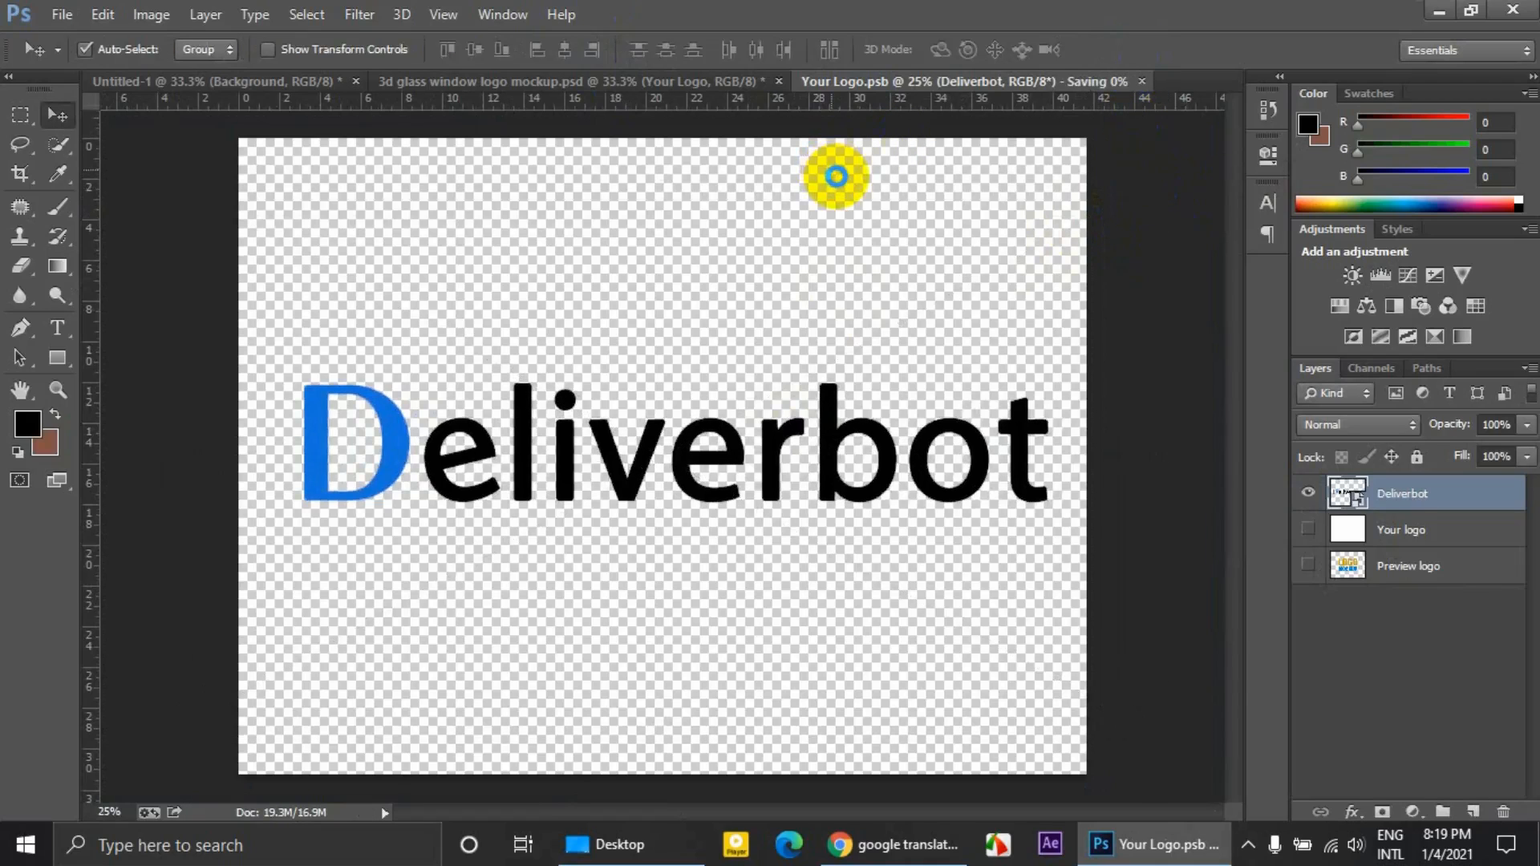
pyautogui.click(660, 81)
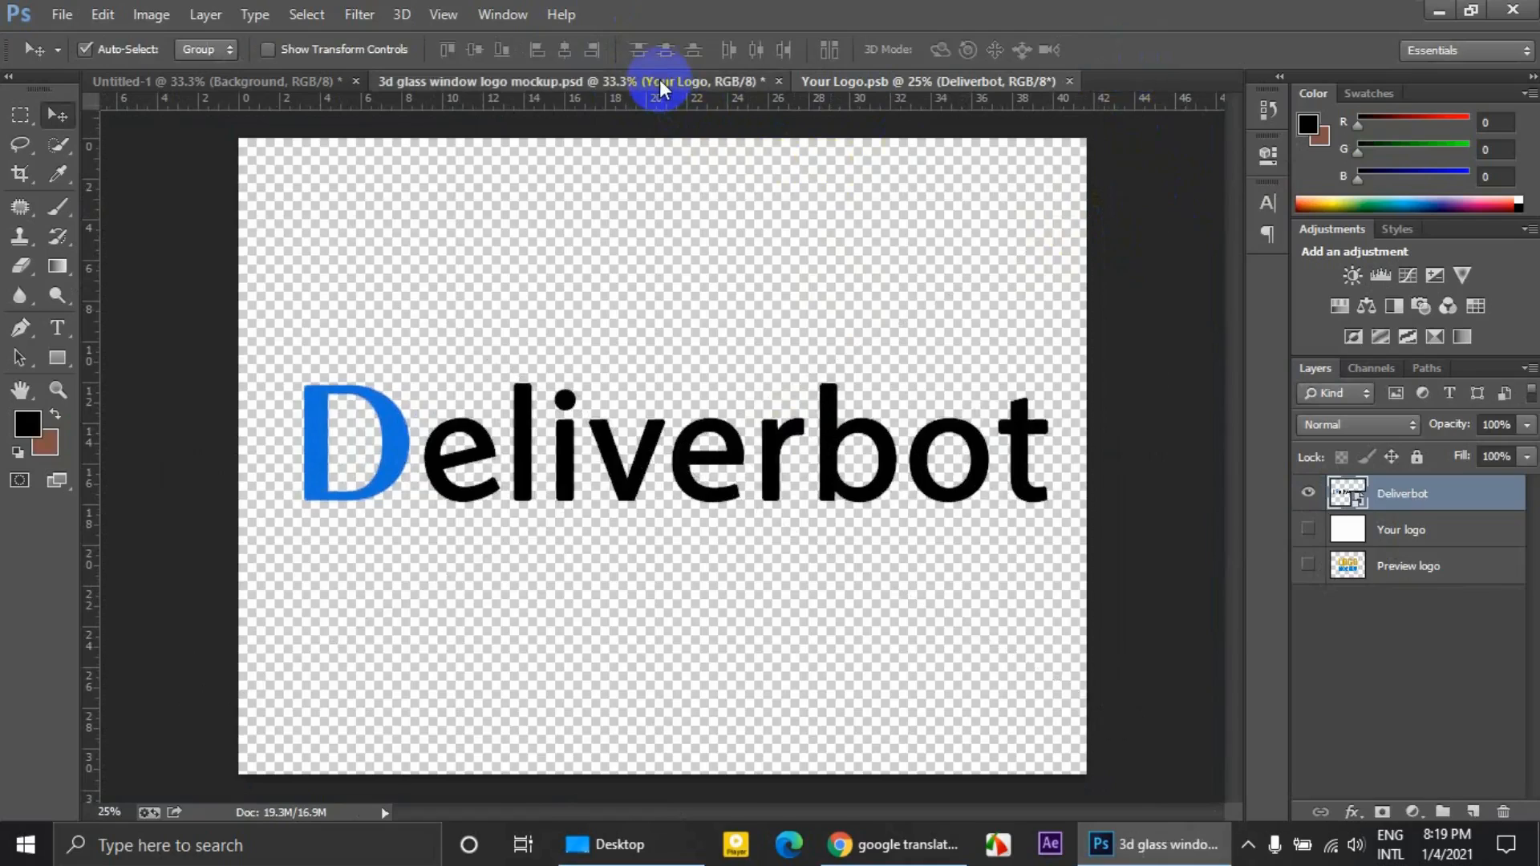